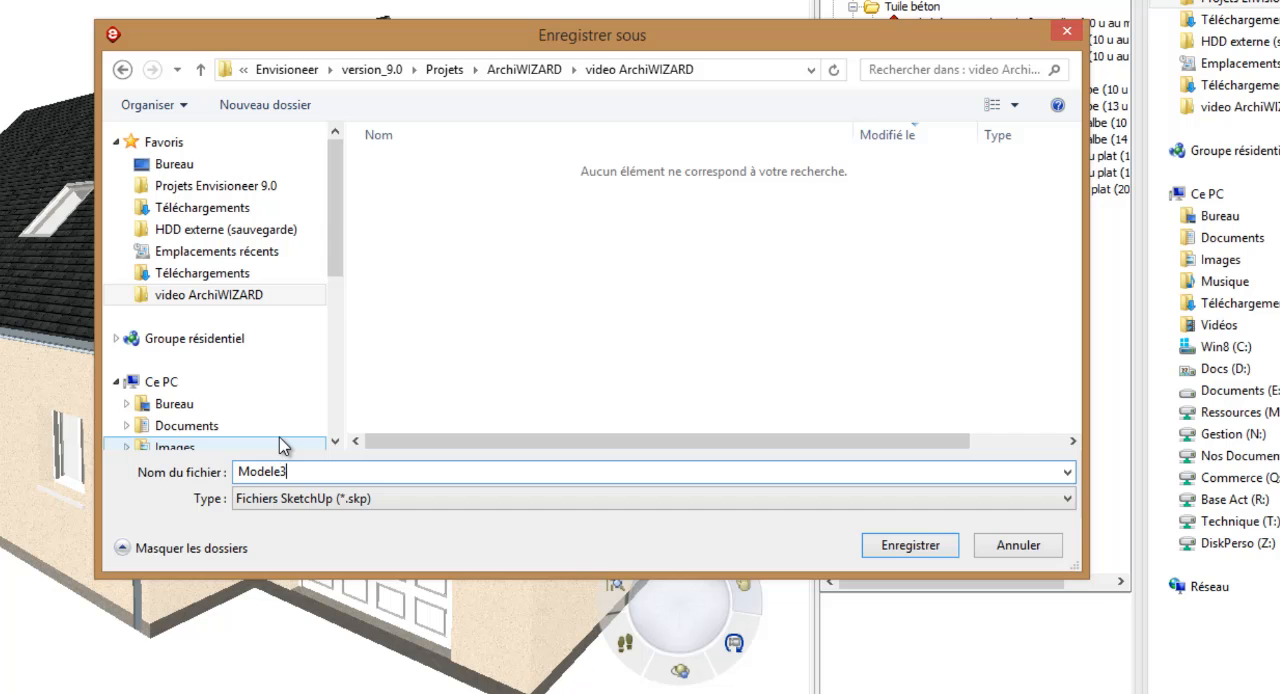
Save the SketchUp export of the house as Modele3D.skp in the video ArchiWIZARD folder.
key(Return)
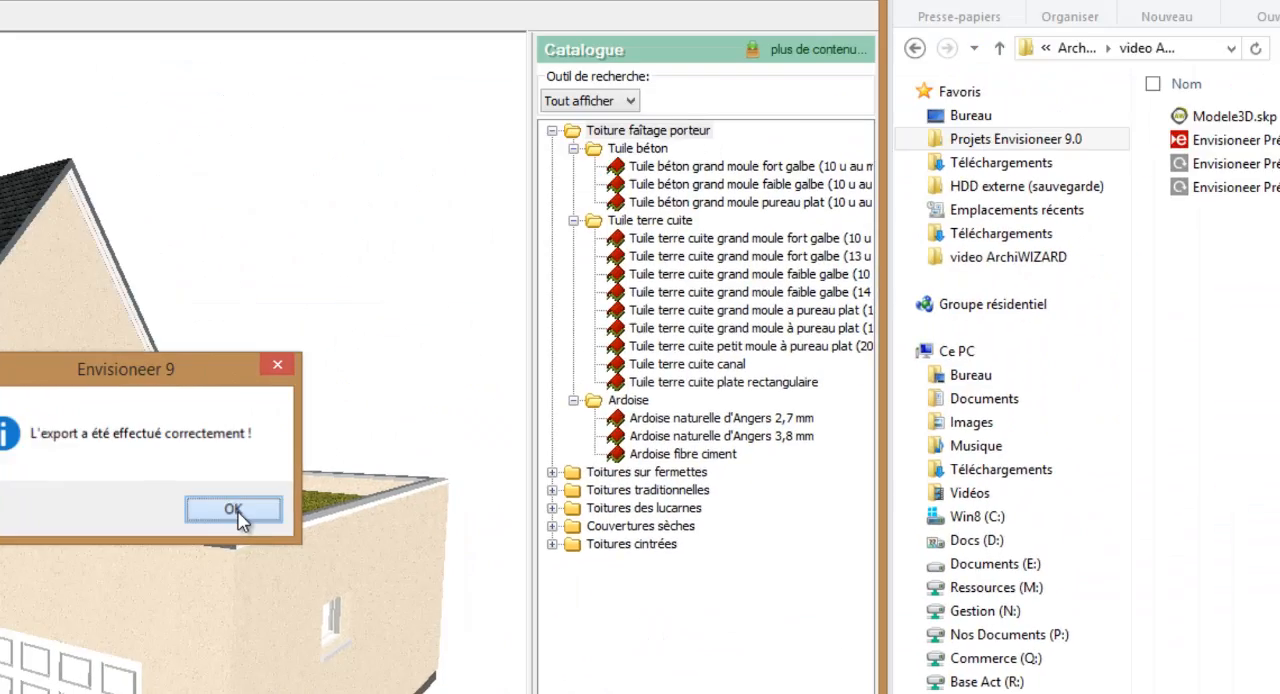
click(233, 510)
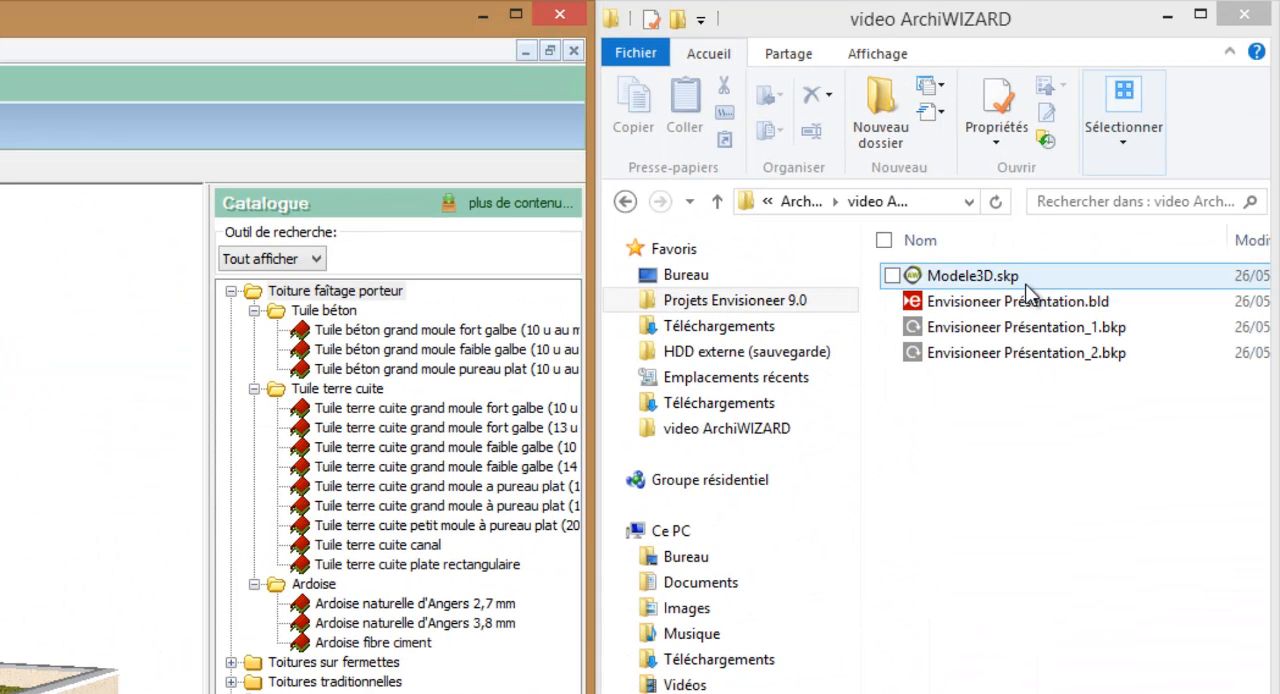
Open Modele3D.skp from the video ArchiWIZARD folder with Envisioneer_PluginAW.exe and choose to create a new study.
click(1005, 279)
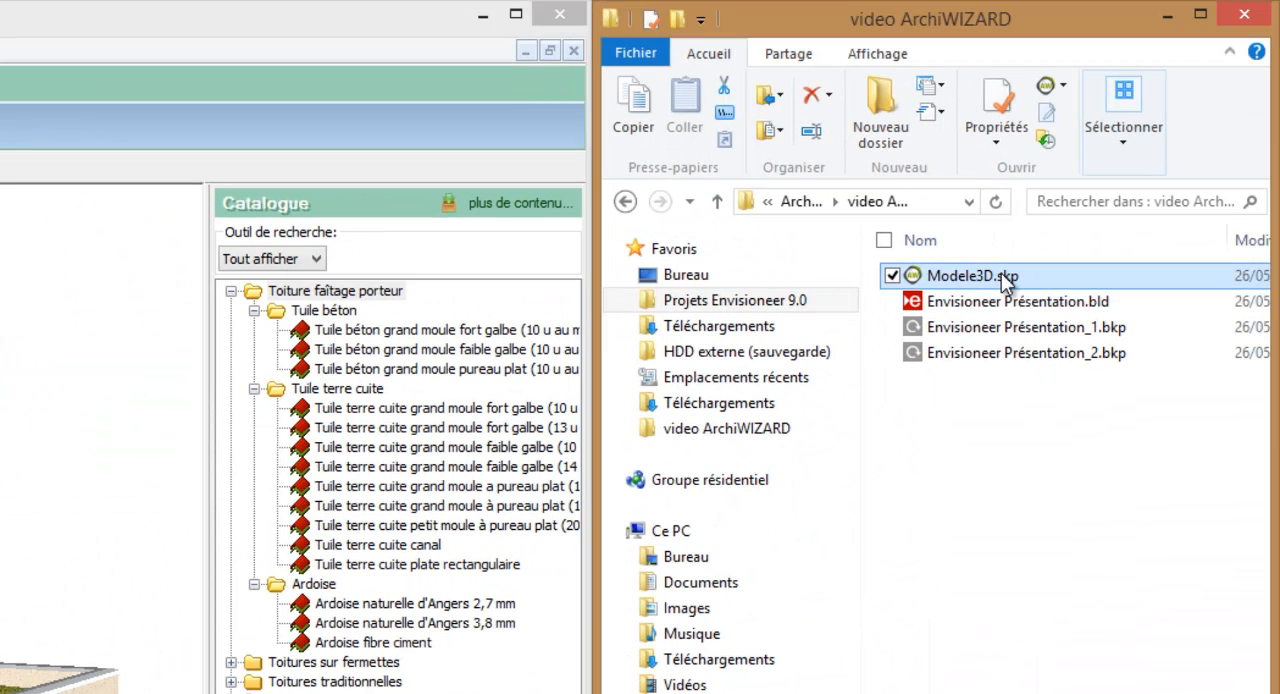
right_click(1004, 276)
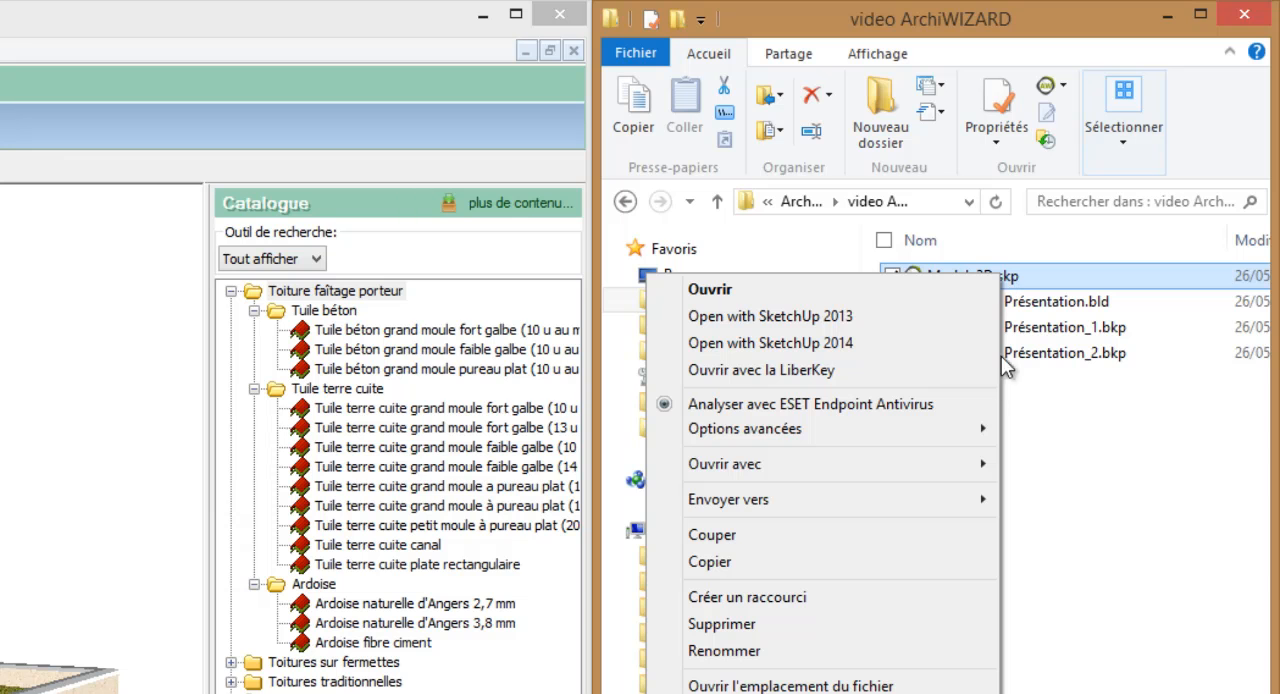
mouse_move(980, 472)
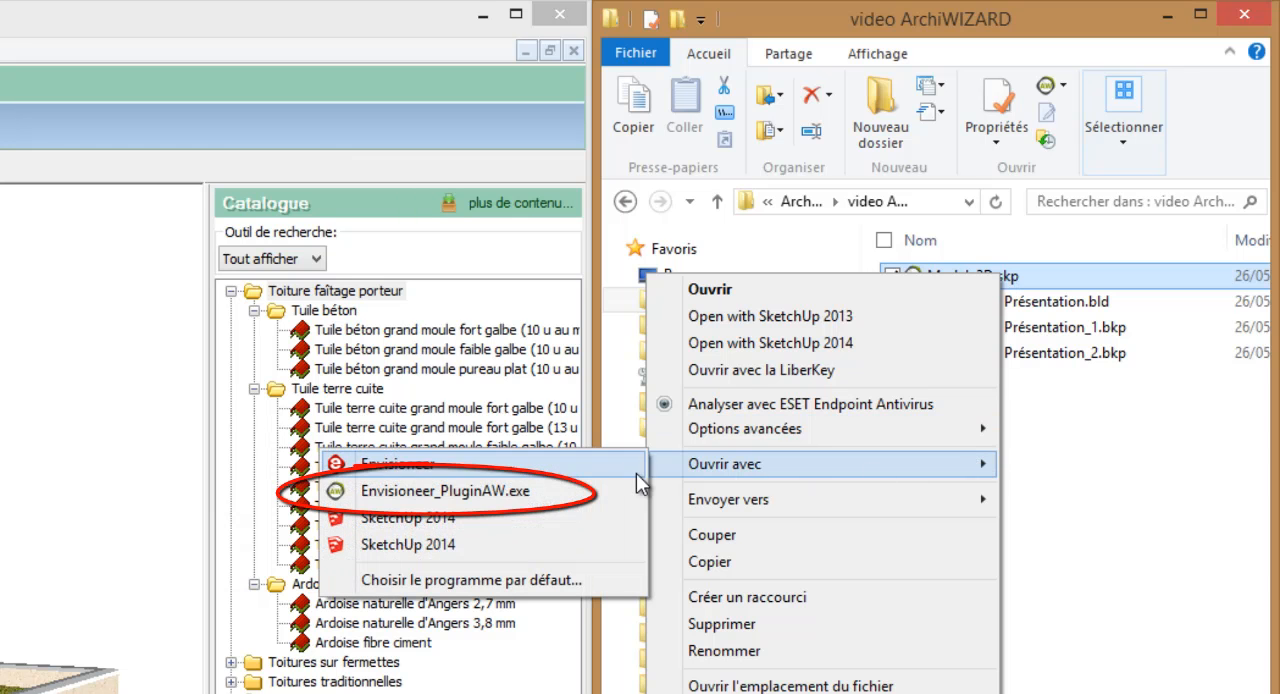
click(514, 493)
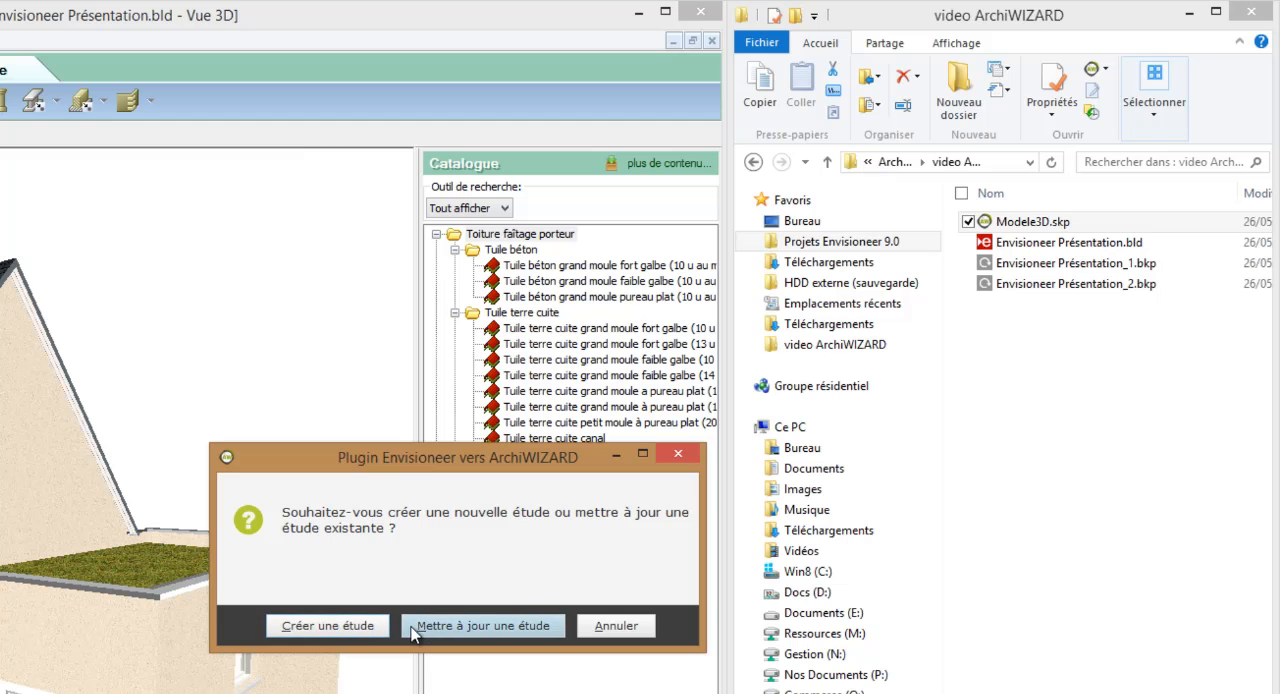
click(358, 632)
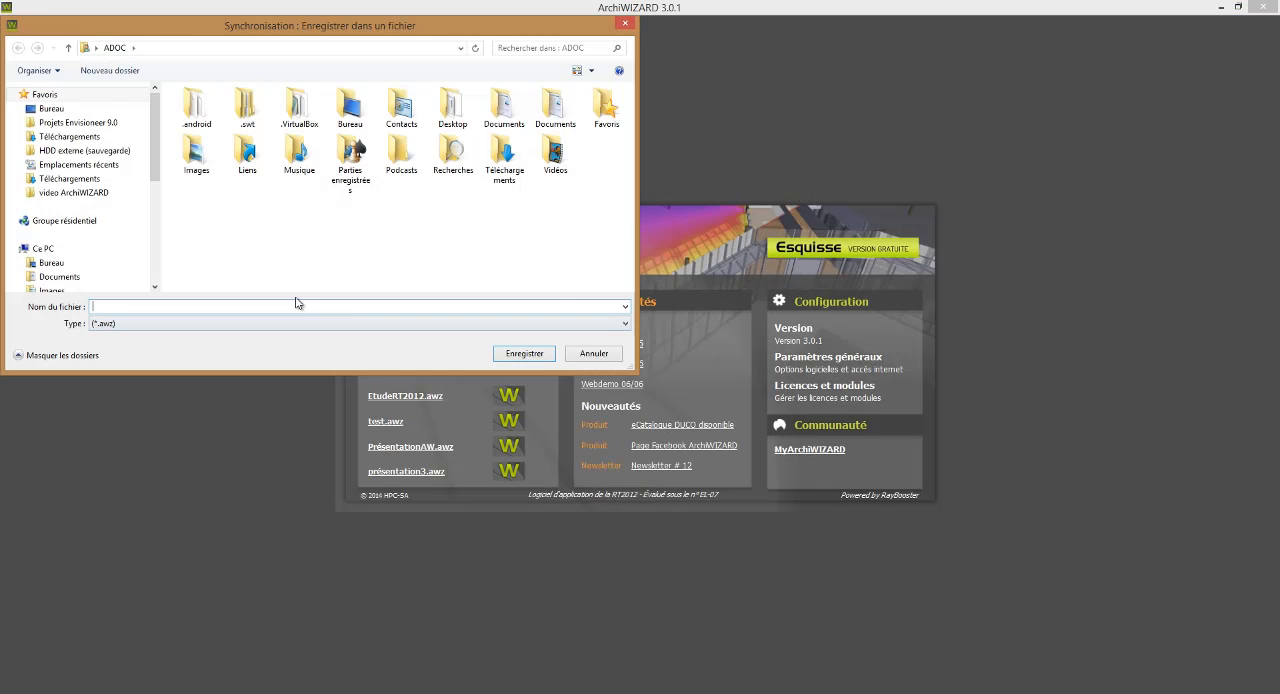
Save the new ArchiWIZARD study as EtudeRT2012 in the video ArchiWIZARD folder.
click(95, 195)
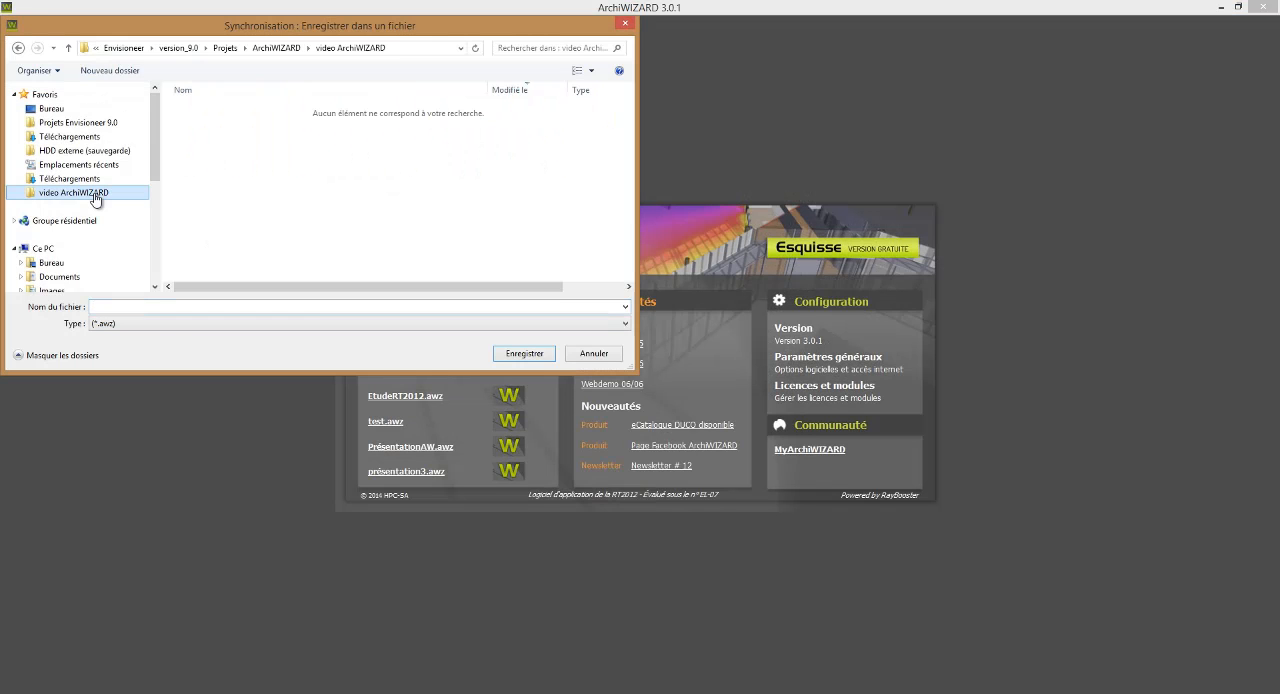
click(175, 304)
text(Etude)
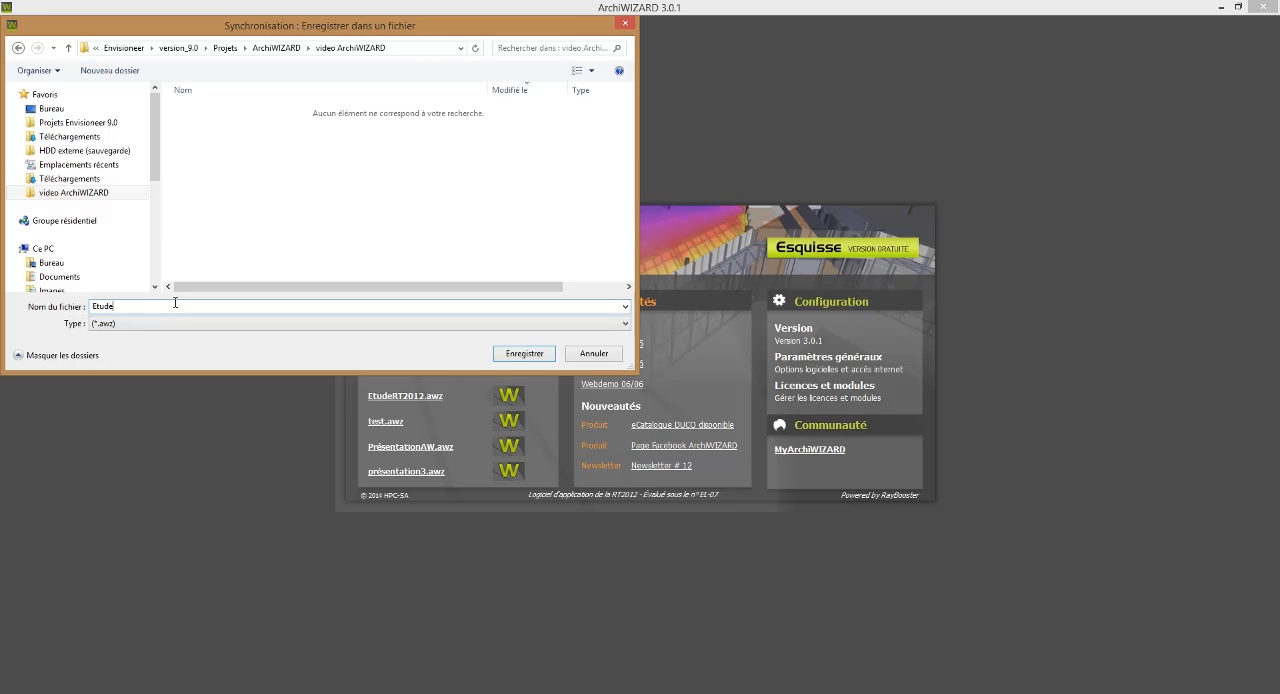
text(RT2012)
key(Return)
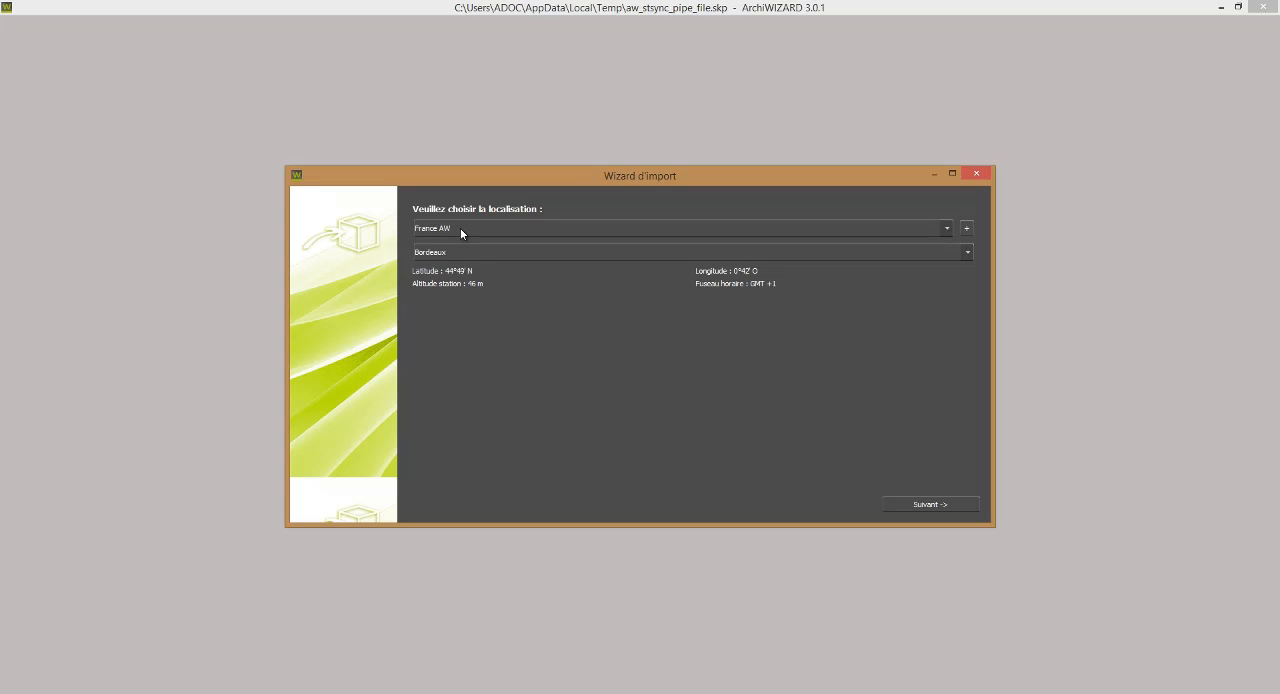
Set the project location to France_RT2012 with the THBCE2012_TRAPPES_H1a station and proceed to the configuration page.
click(460, 233)
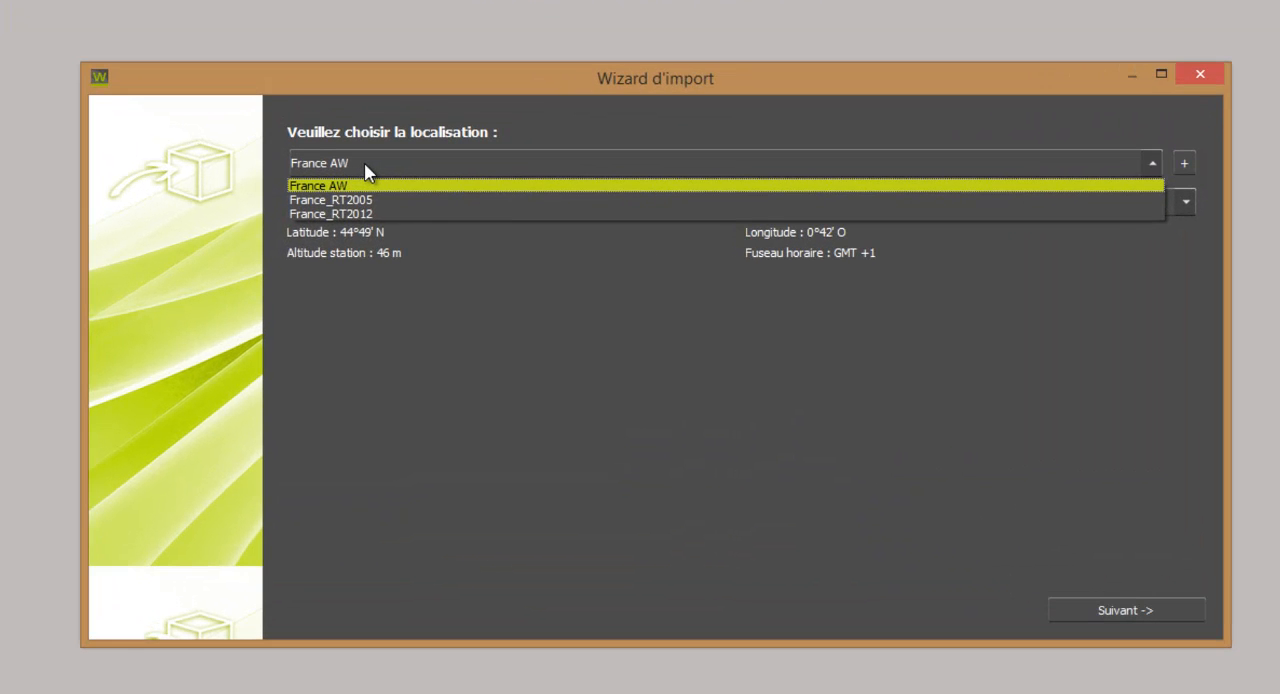
click(367, 214)
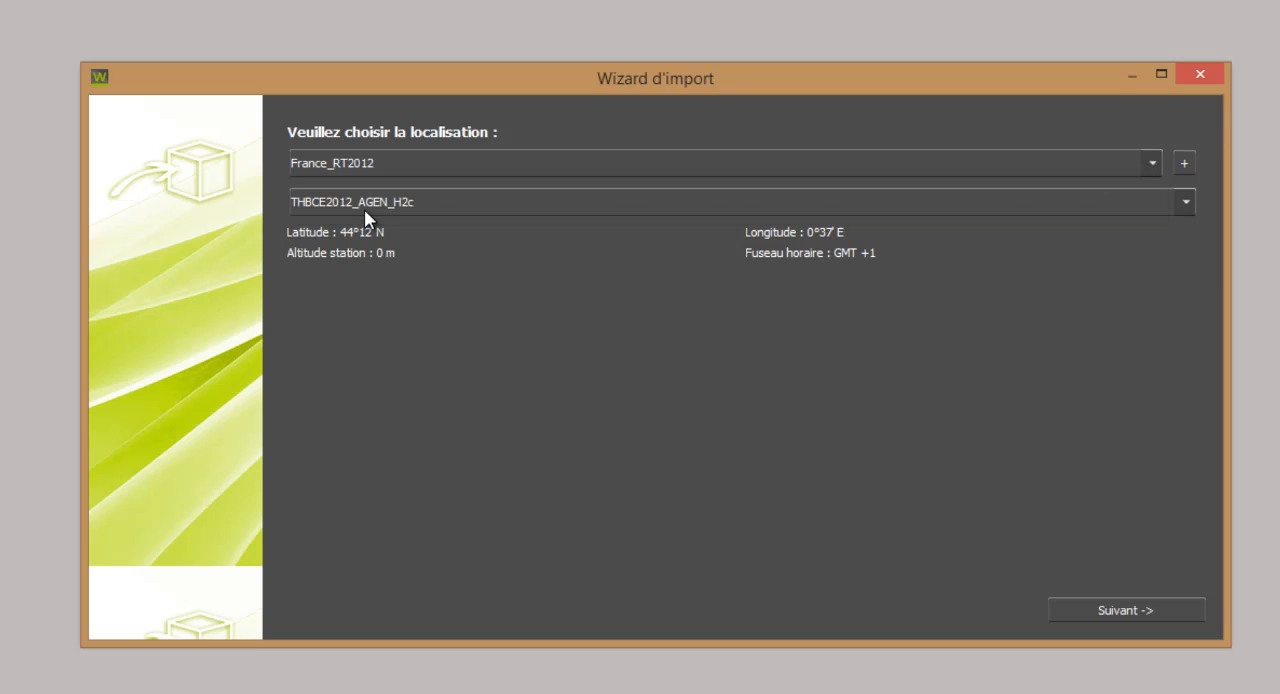
click(398, 198)
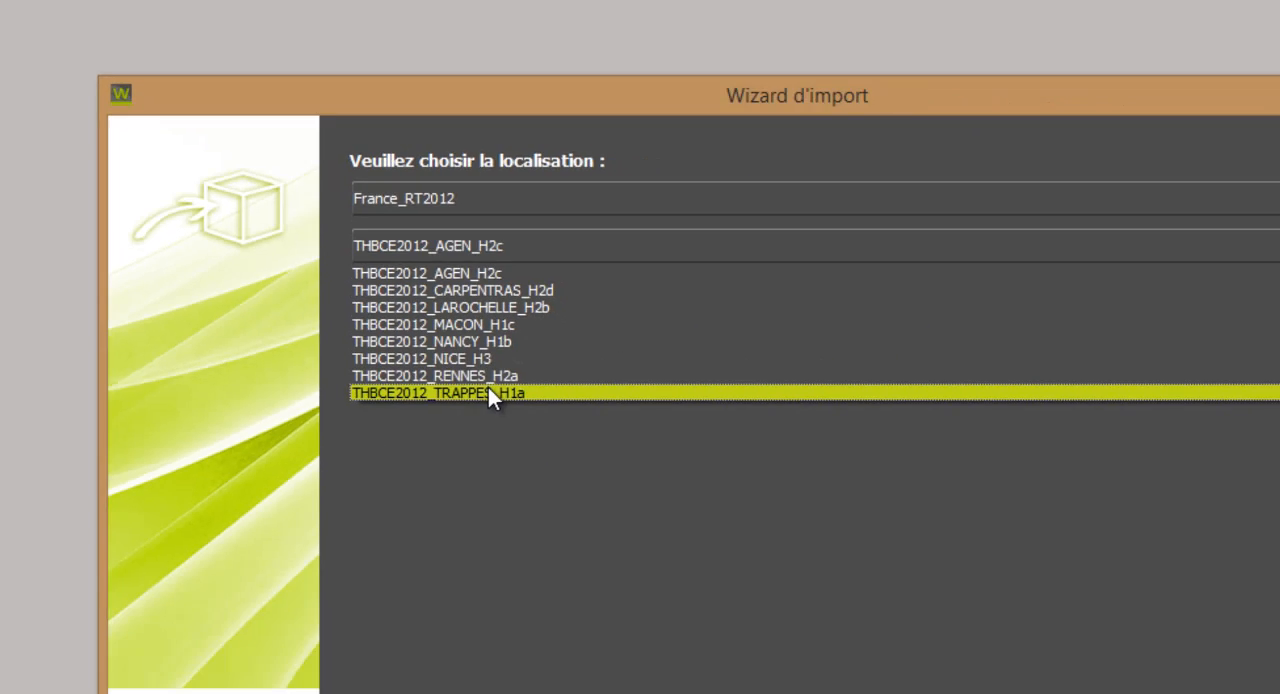
click(705, 567)
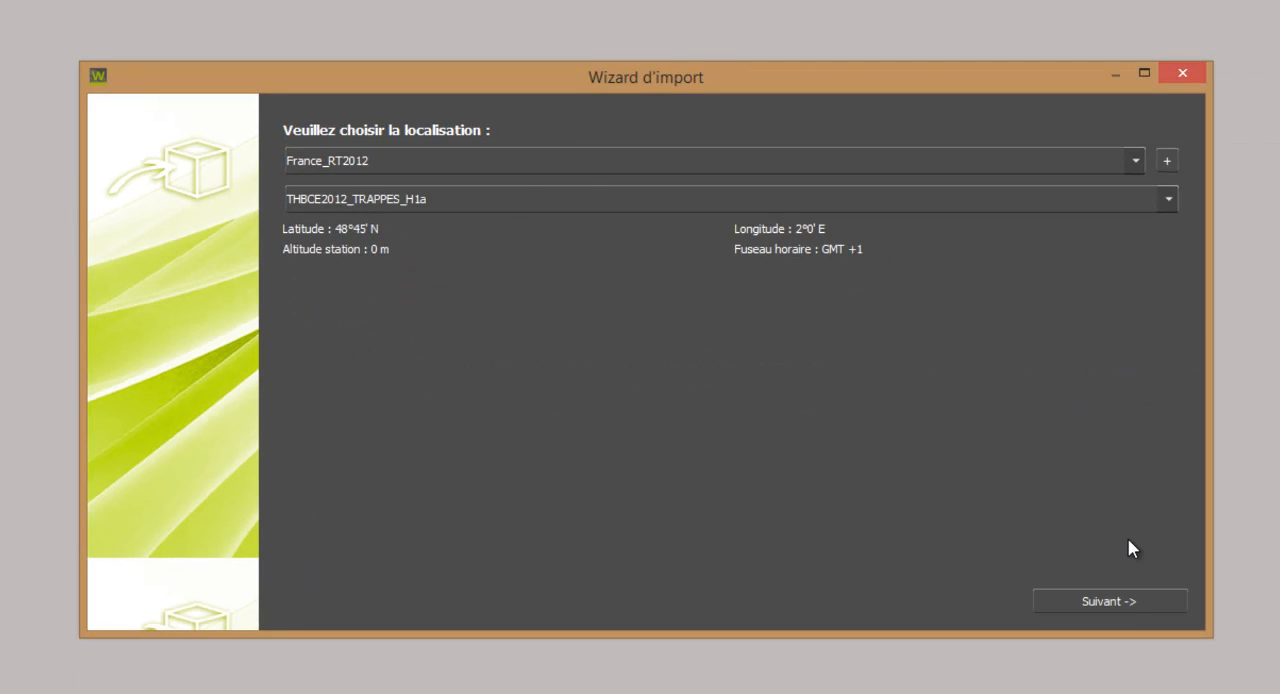
click(1134, 602)
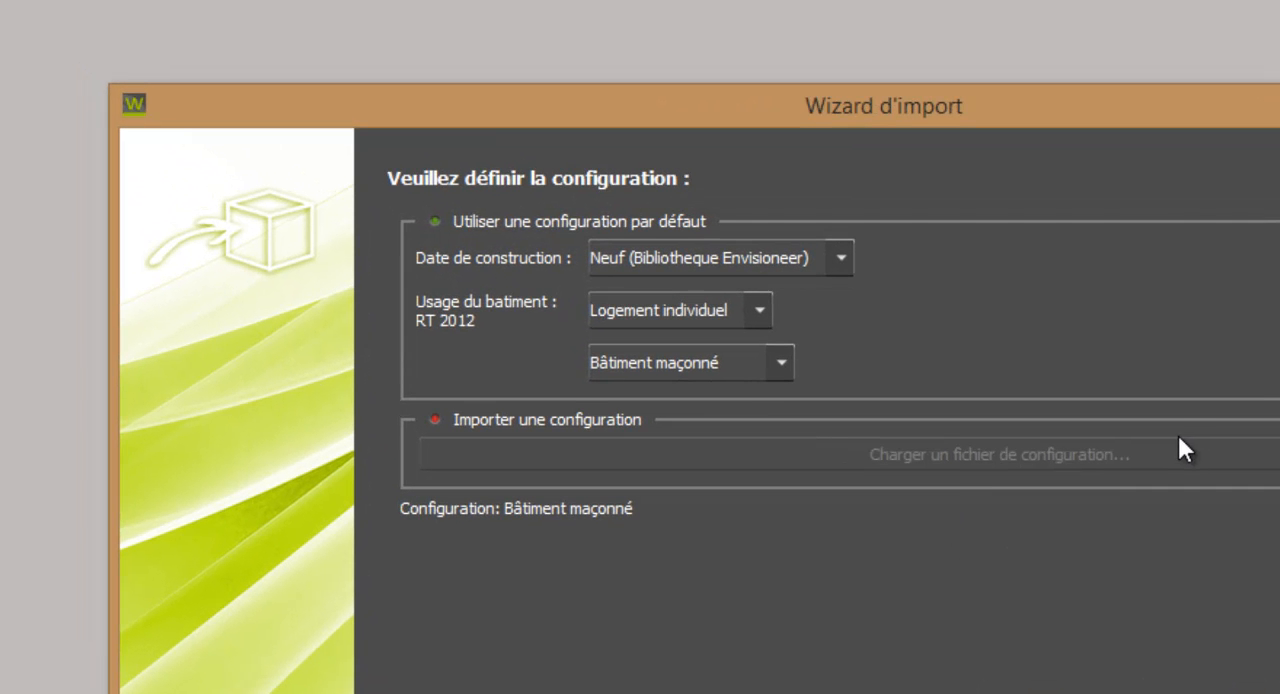
Try the Neuf 2012 construction date and look through the building uses it offers.
click(724, 311)
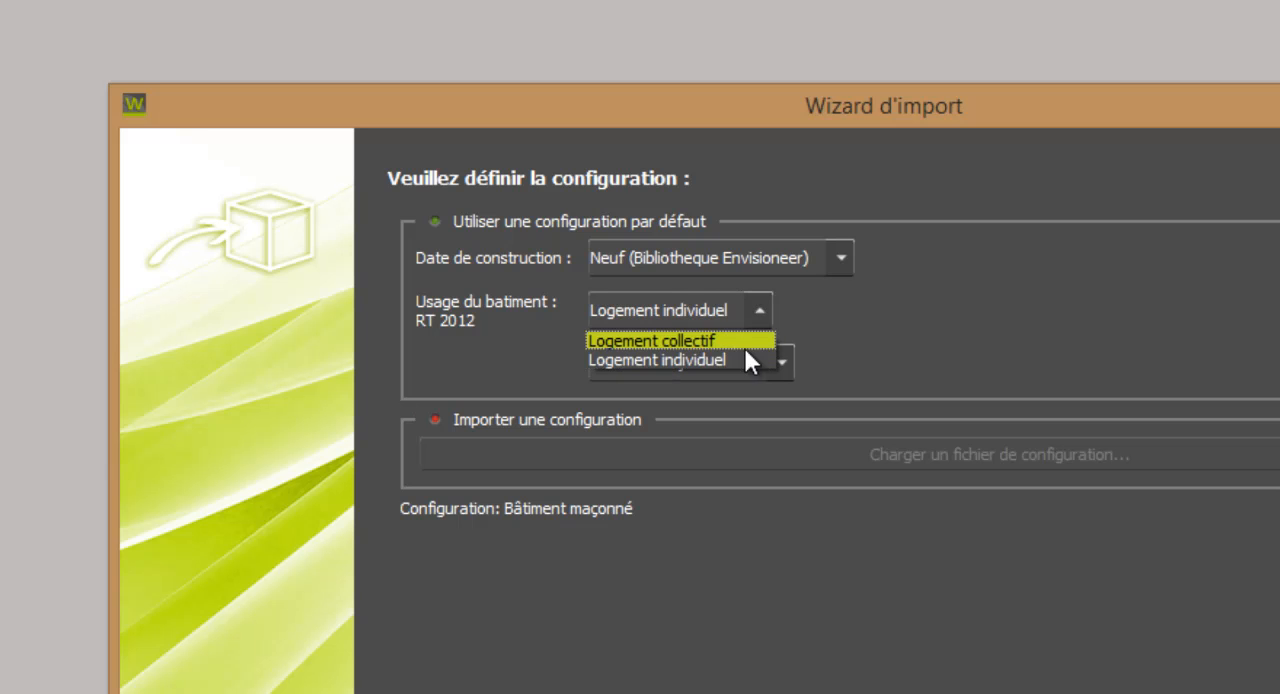
click(744, 308)
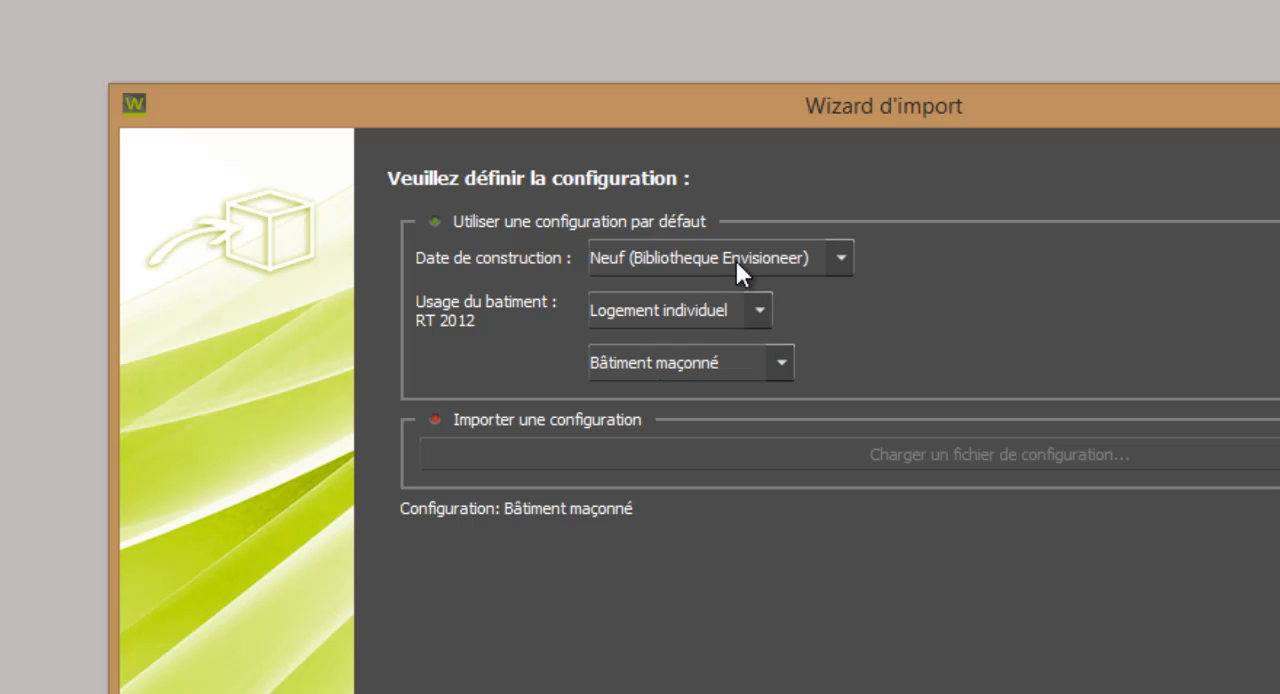
click(736, 259)
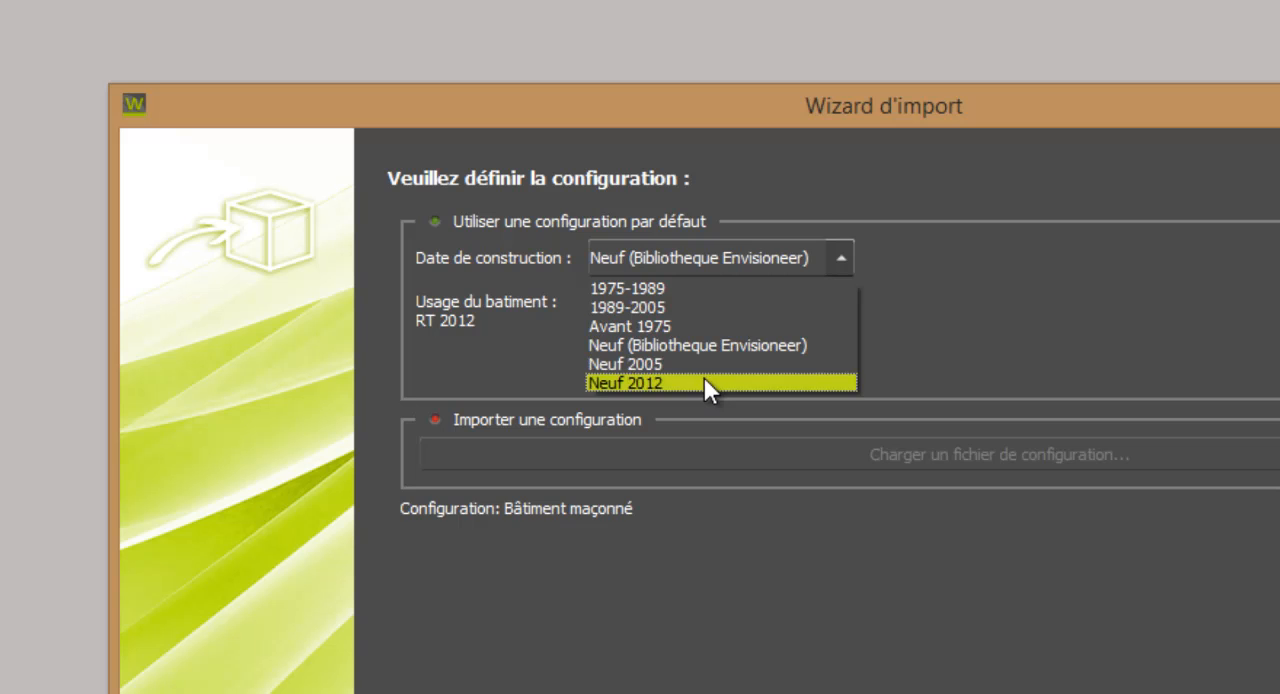
click(704, 381)
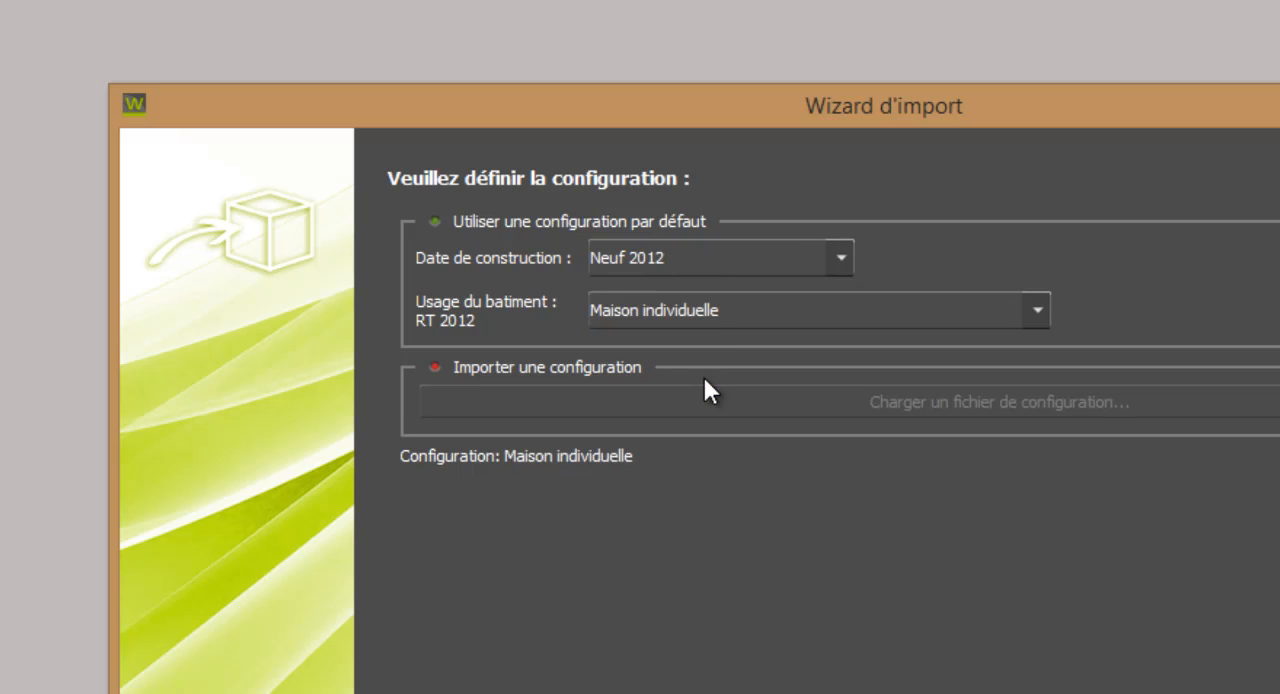
click(708, 311)
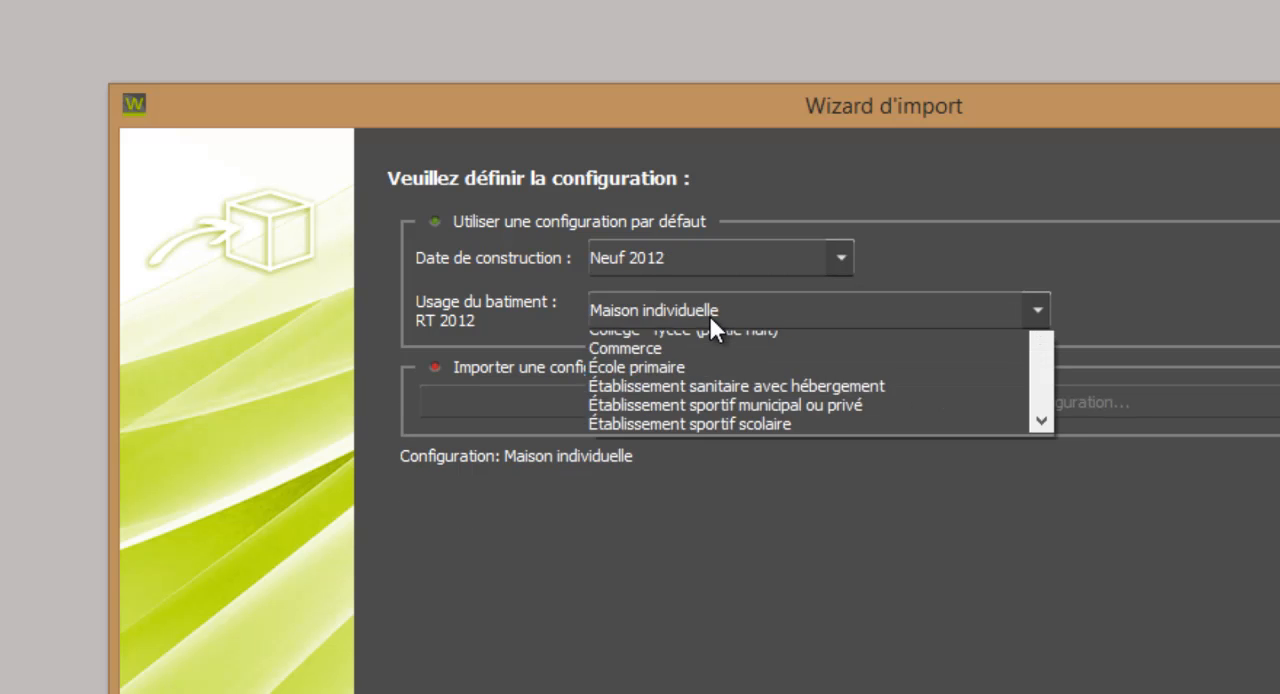
drag(1049, 445, 1055, 482)
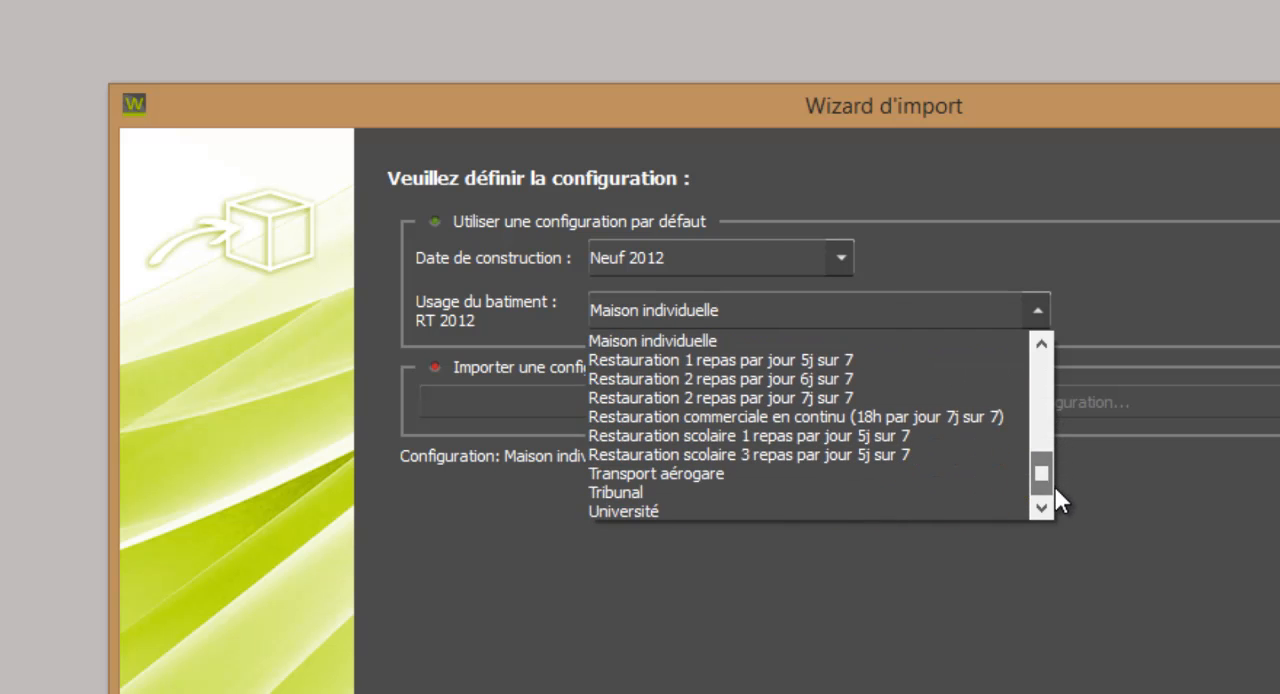
Set the construction date to Neuf (Bibliotheque Envisioneer), with Logement individuel and Bâtiment maçonné, and proceed to the thermal model validation.
click(705, 256)
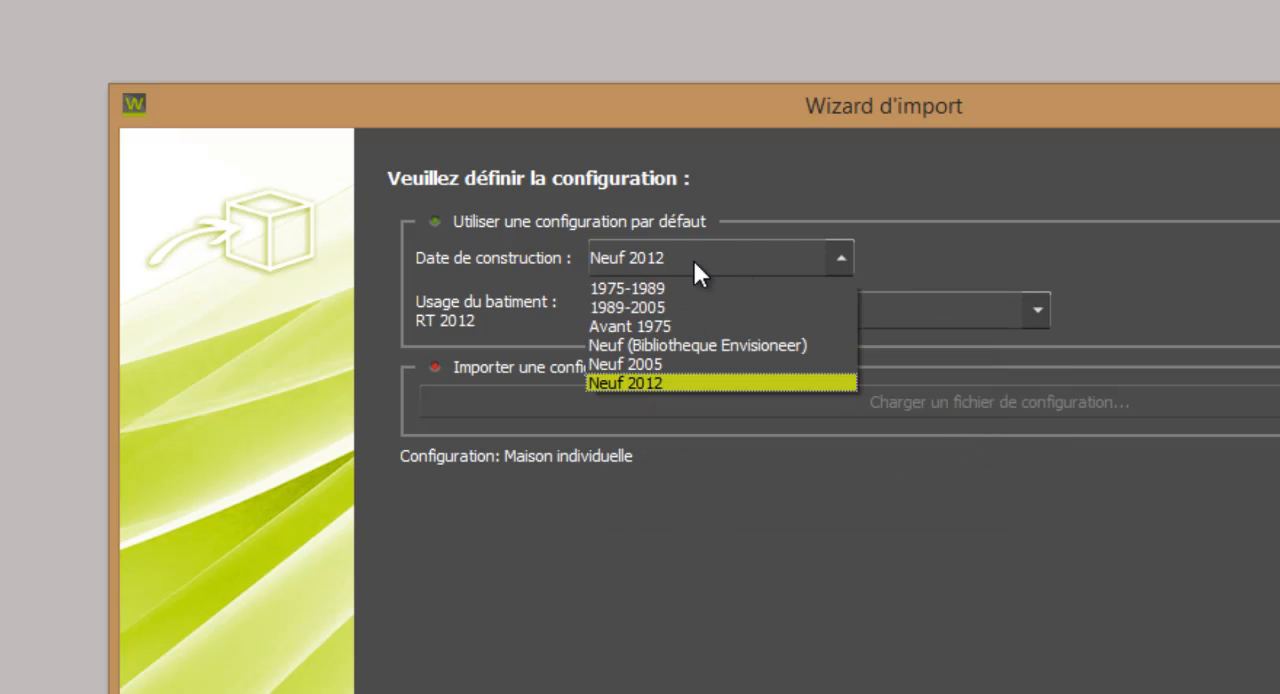
click(676, 351)
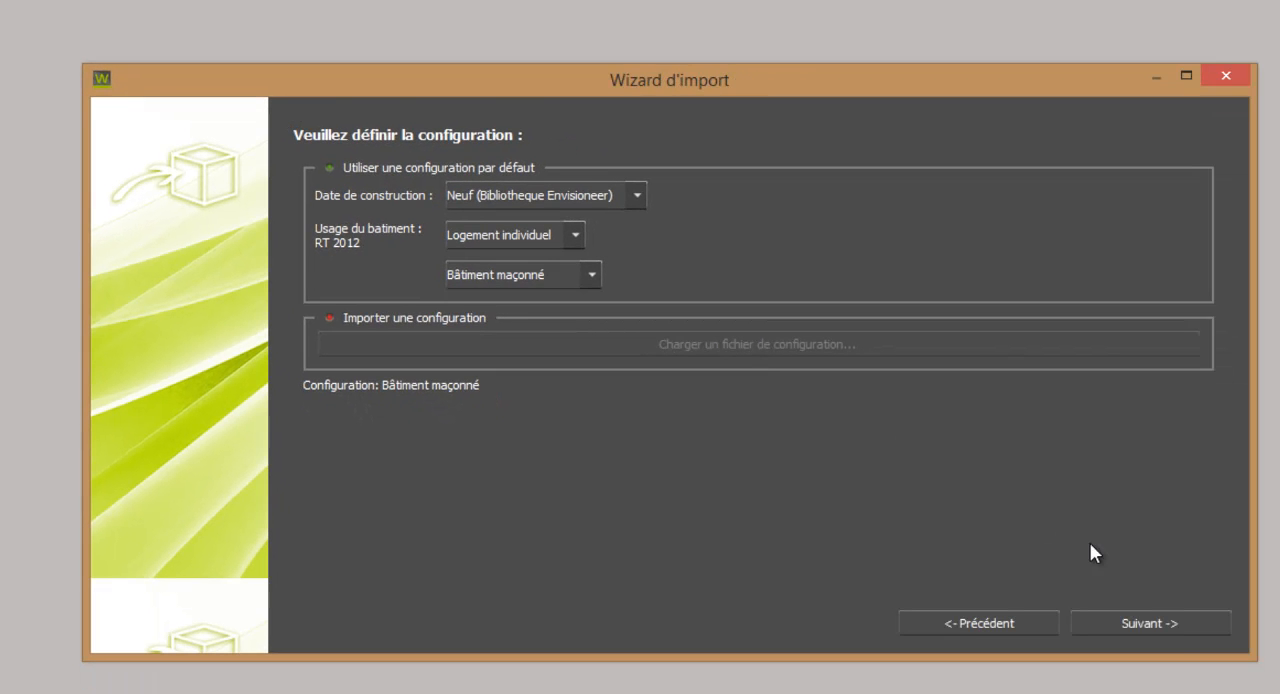
click(1170, 624)
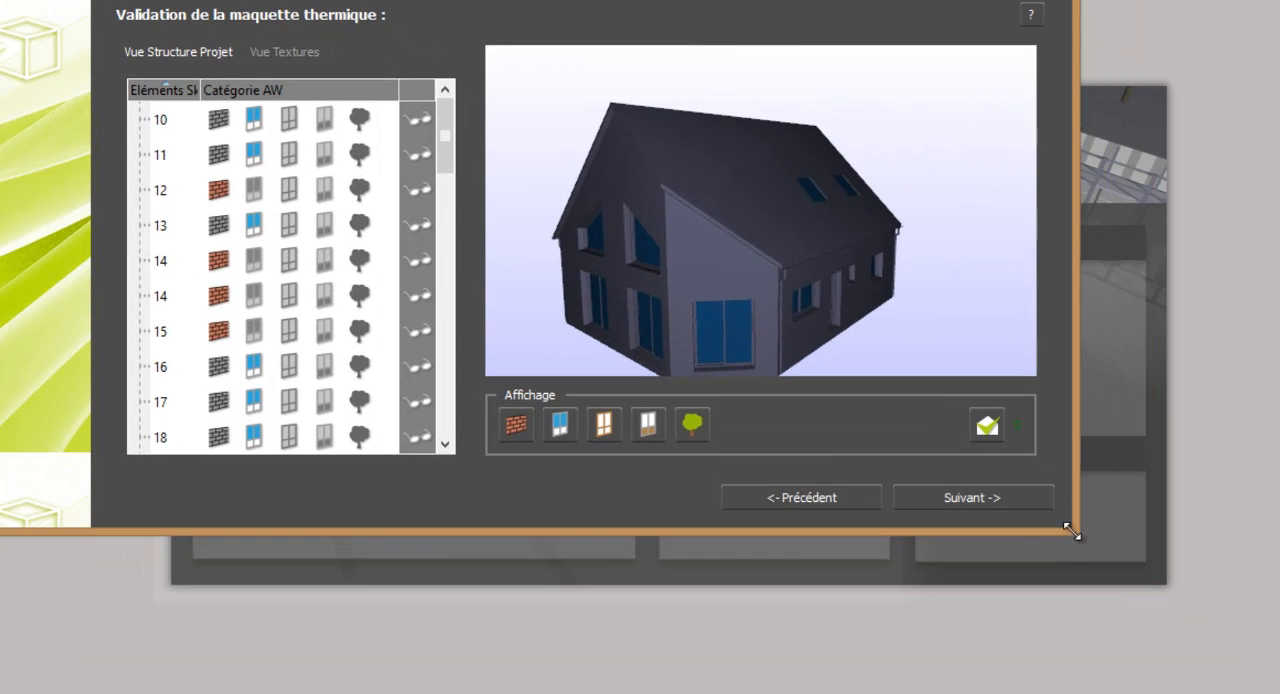
Enlarge the import wizard and reclassify the opening frames, element 4, as Cadre (baies).
drag(1071, 532, 1270, 680)
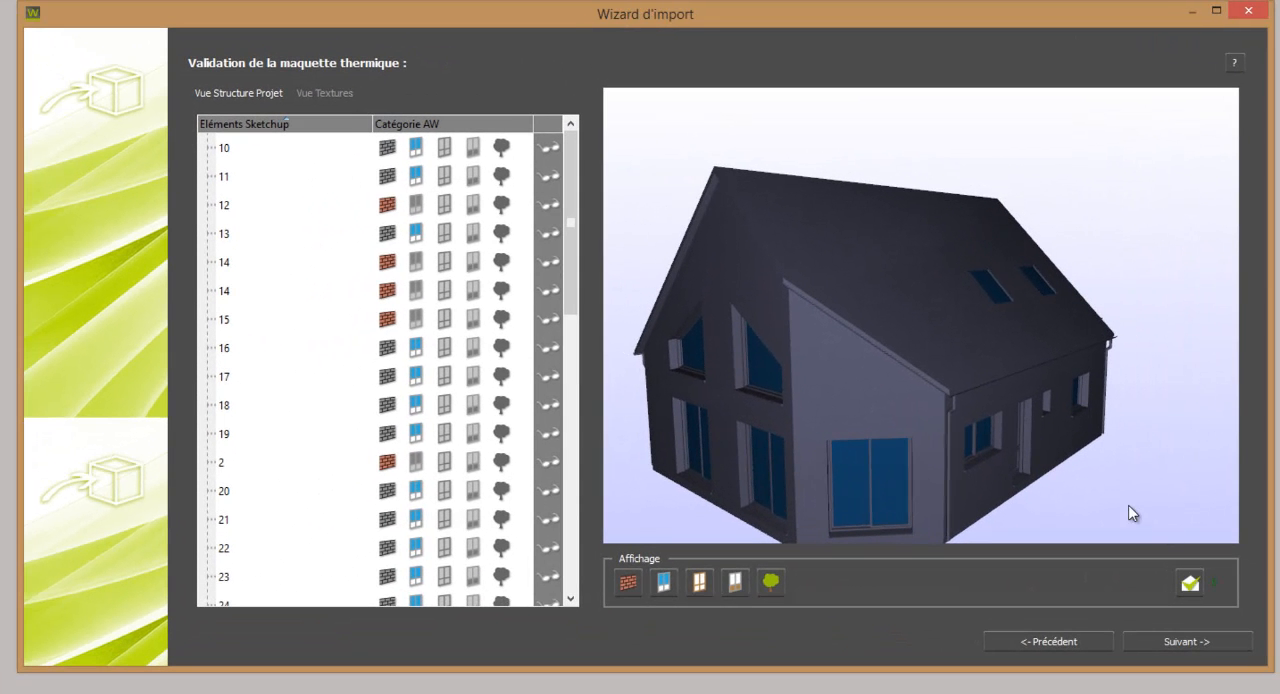
drag(1132, 513, 950, 528)
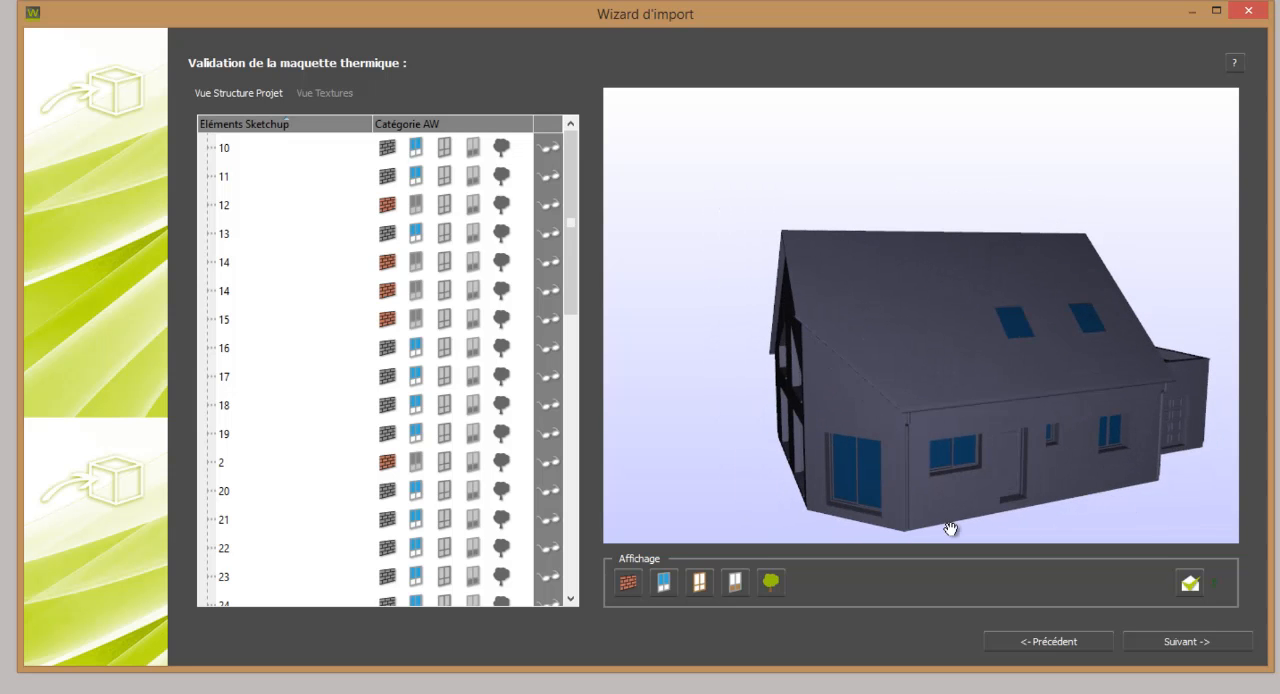
click(873, 507)
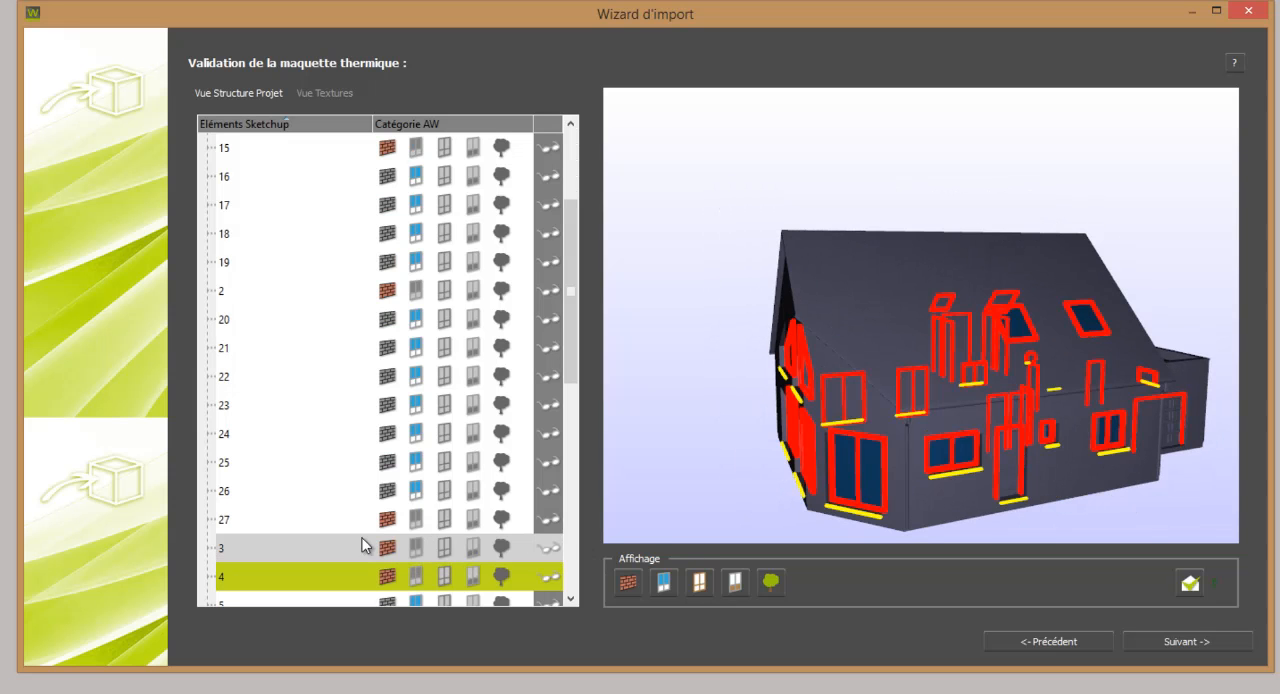
click(447, 574)
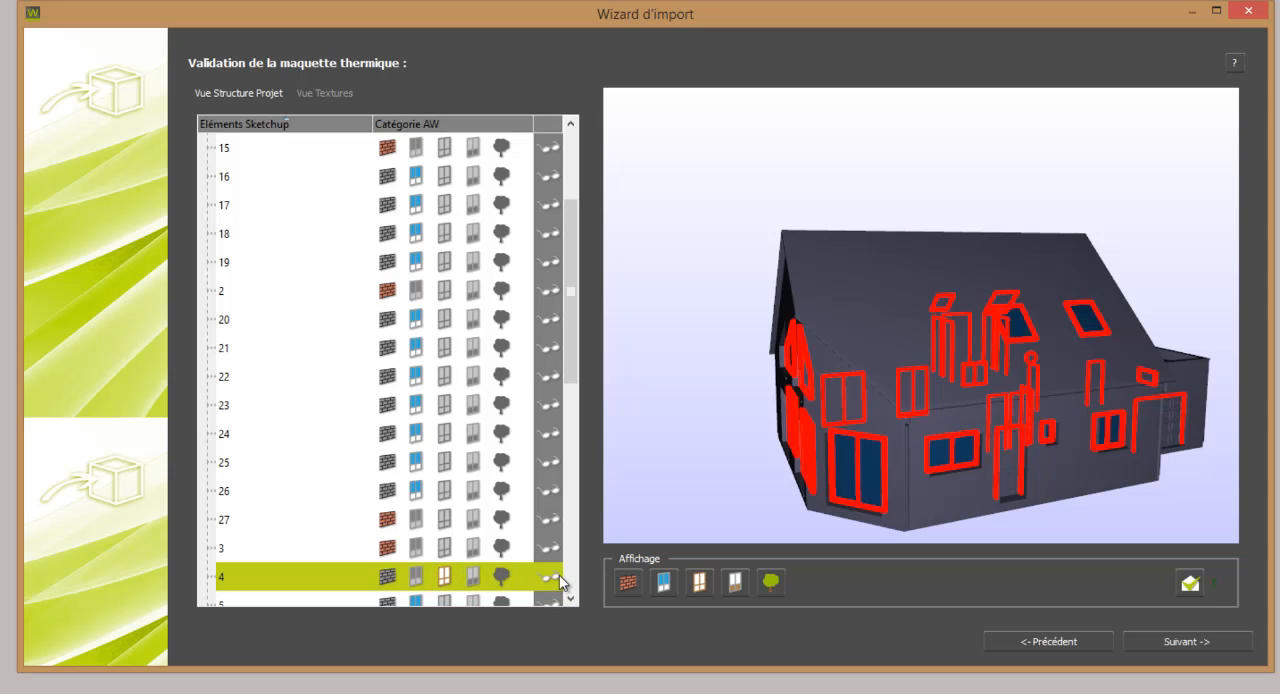
Reclassify the door panels, element 12, as opaque opening panels and the gutters and downpipes, element 15, under the tree category.
click(1010, 487)
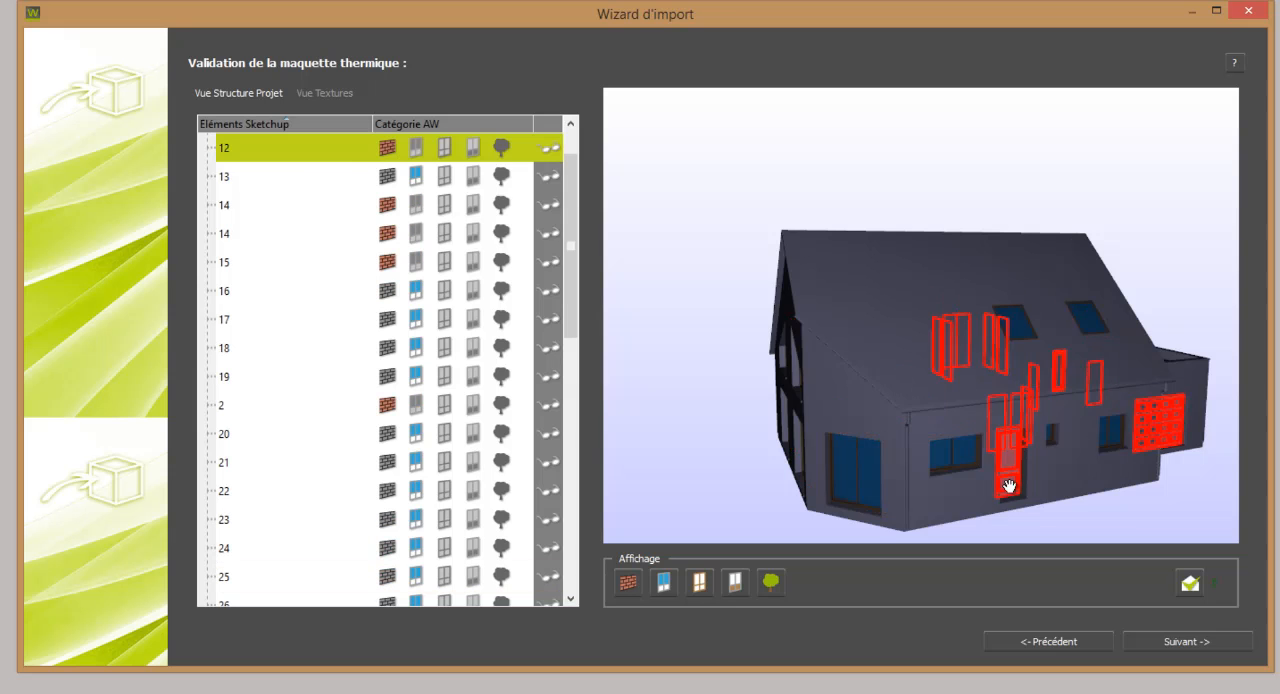
click(473, 146)
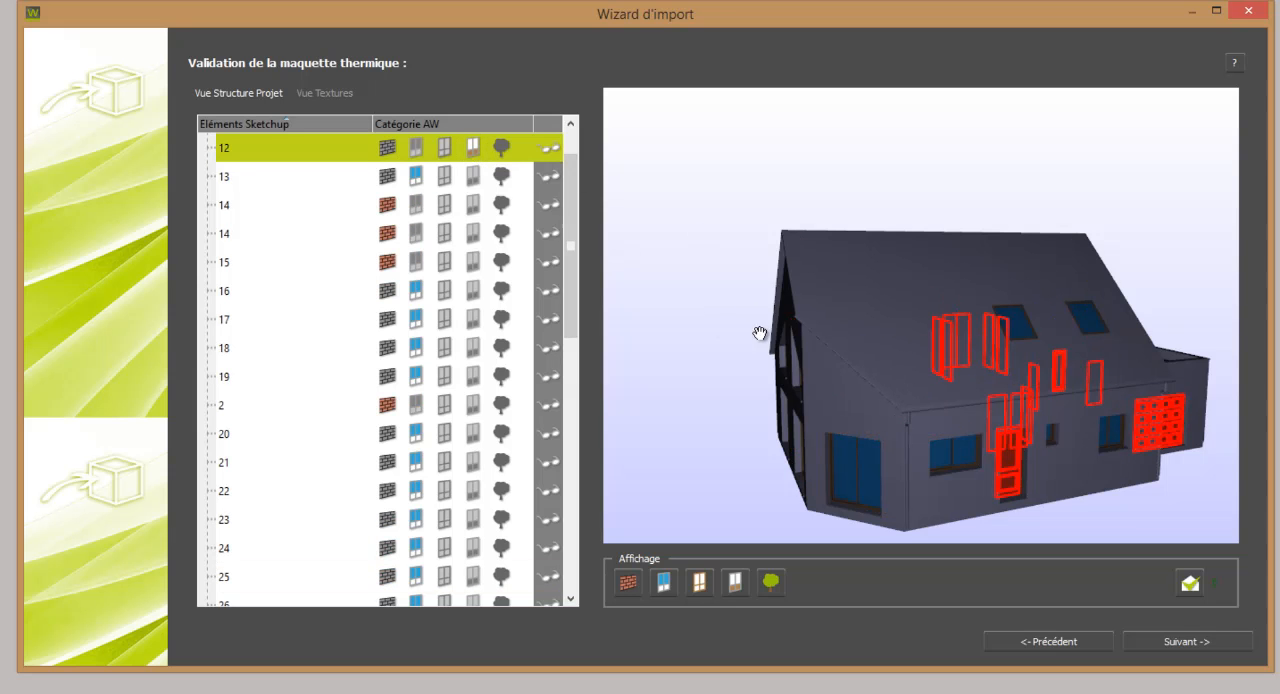
click(904, 432)
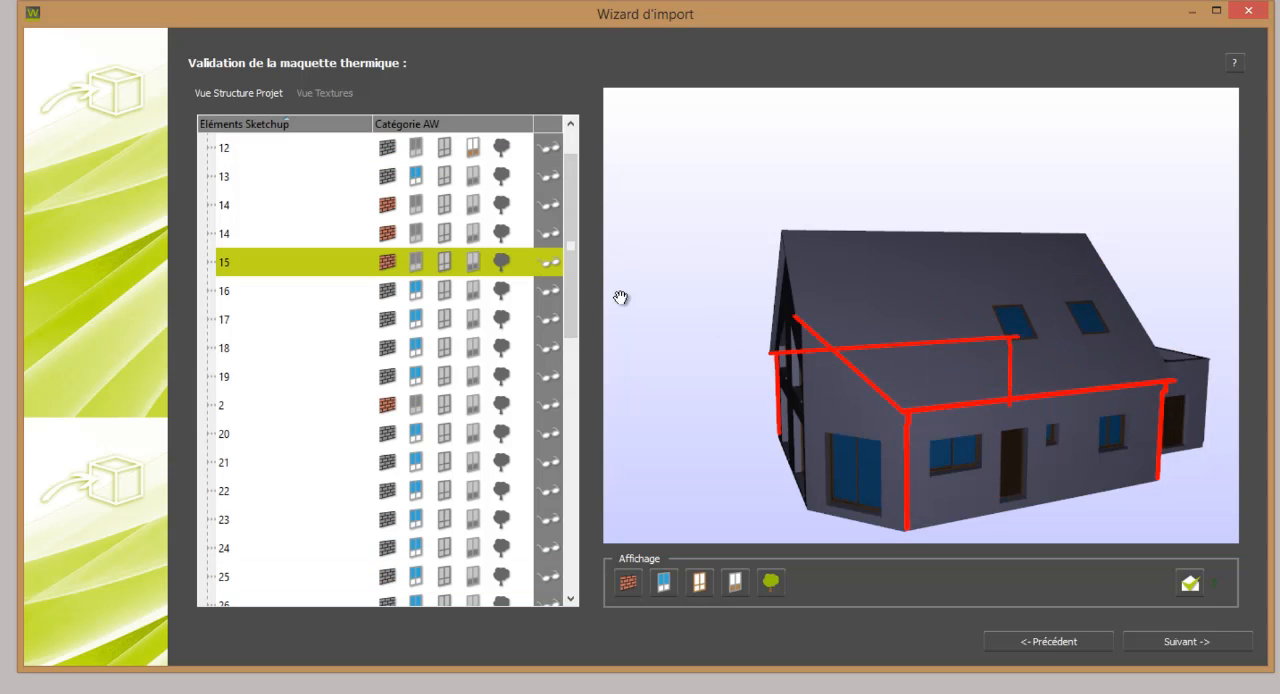
click(501, 261)
Proceed to the scene scale page, accept the scale of 1.0000 and finish the import.
click(1162, 638)
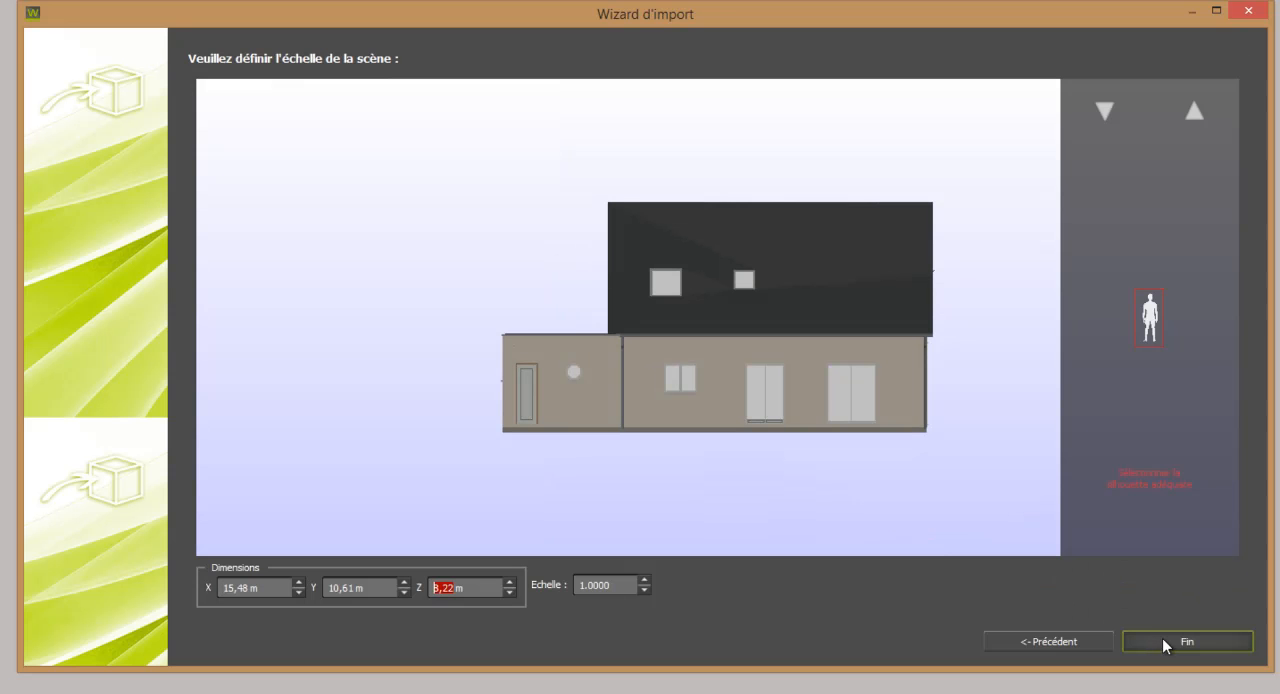
click(1162, 639)
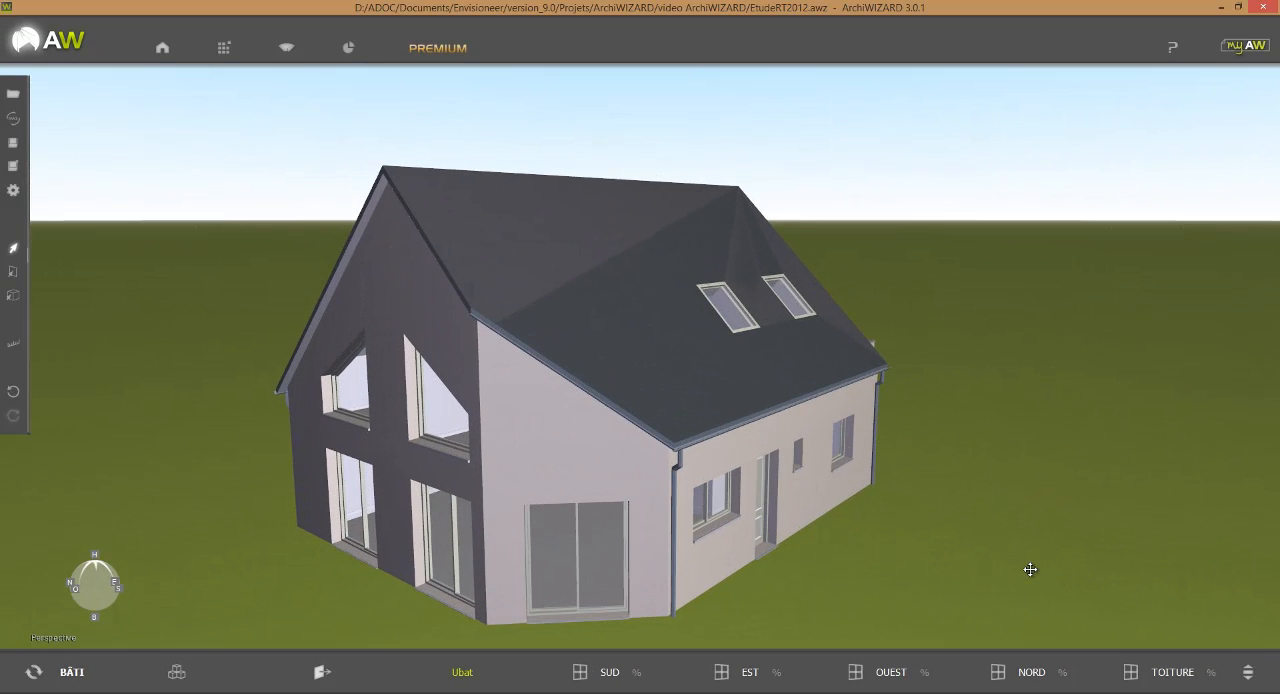
drag(1030, 569, 697, 540)
scroll(721, 501, down, 4)
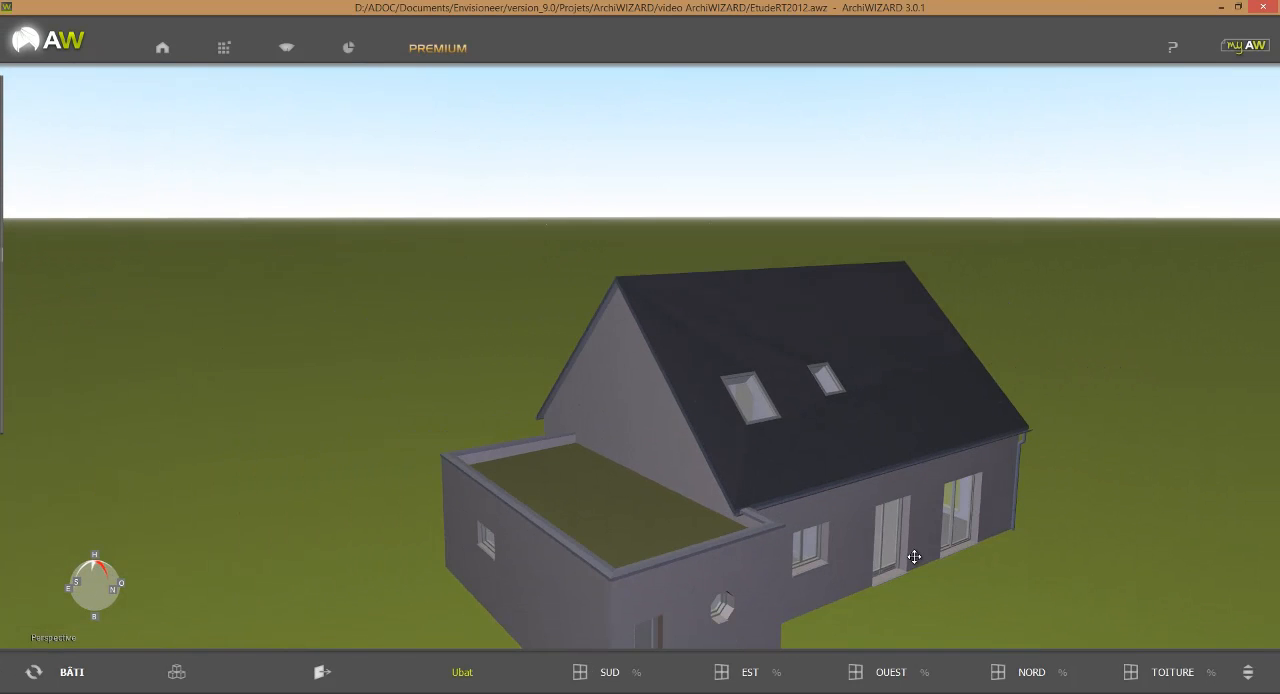
drag(975, 580, 935, 597)
scroll(934, 597, down, 5)
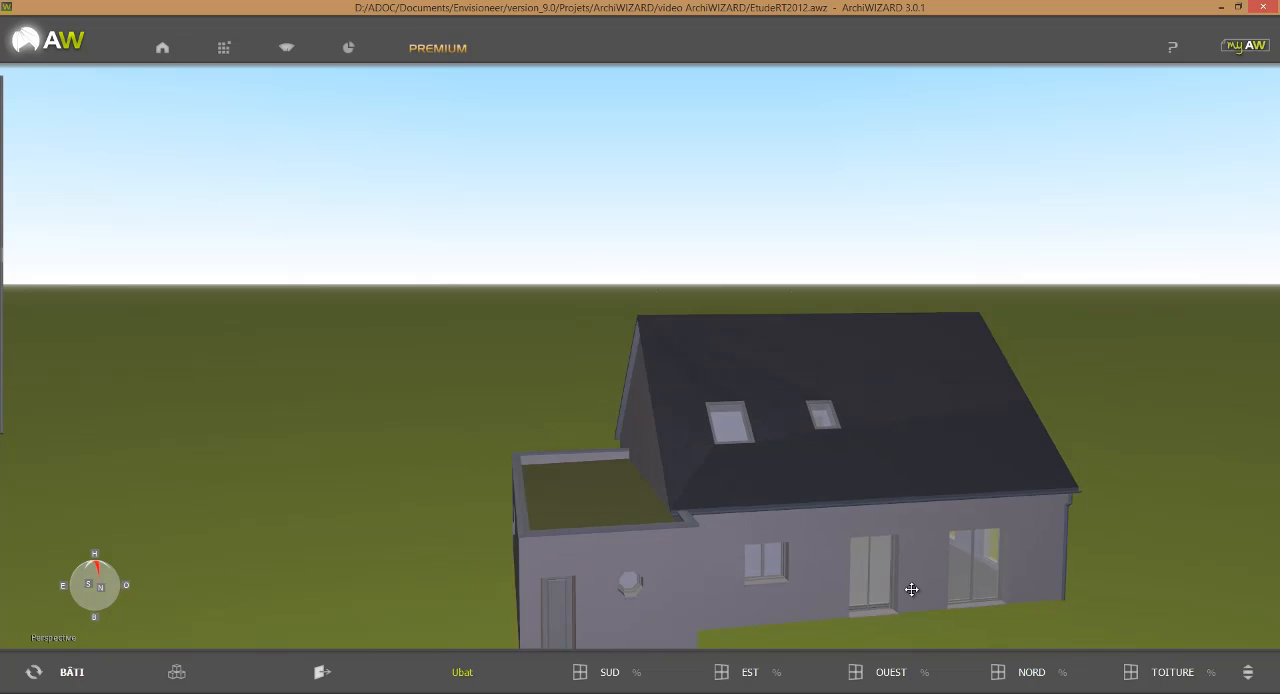
Orbit around the imported house and examine its glazing ratios by orientation, from SUD to TOITURE.
drag(1063, 594, 693, 520)
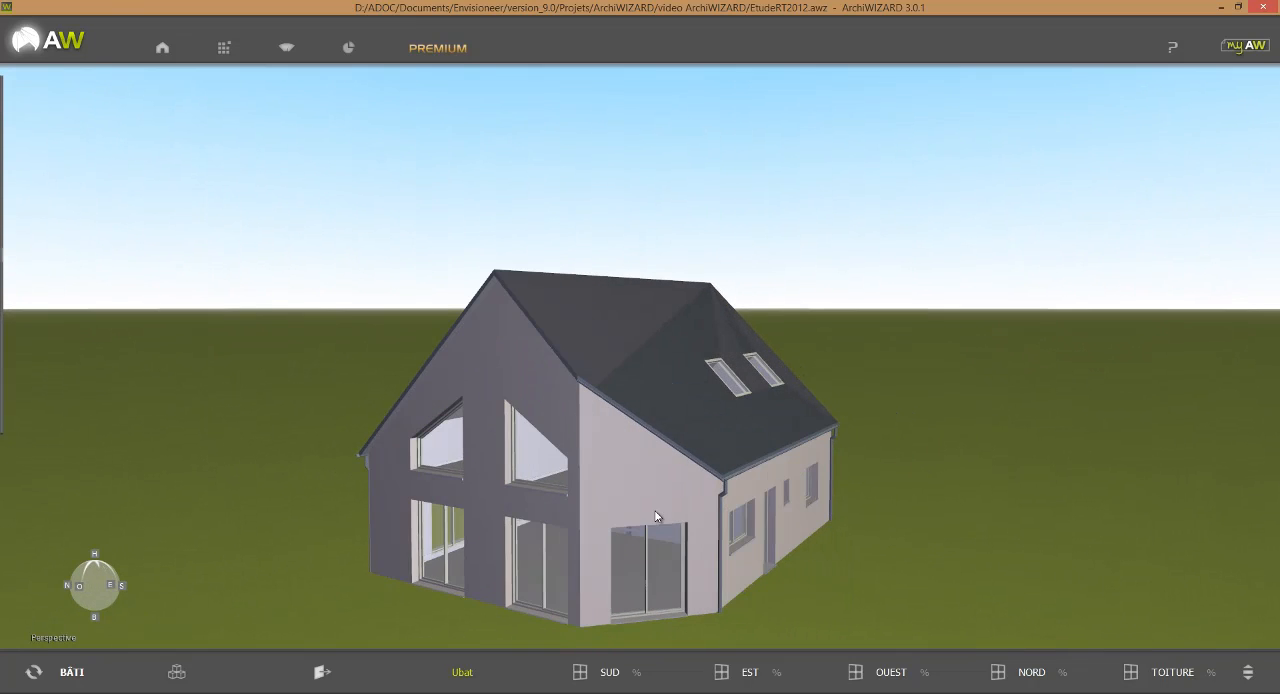
middle_drag(957, 497, 1017, 443)
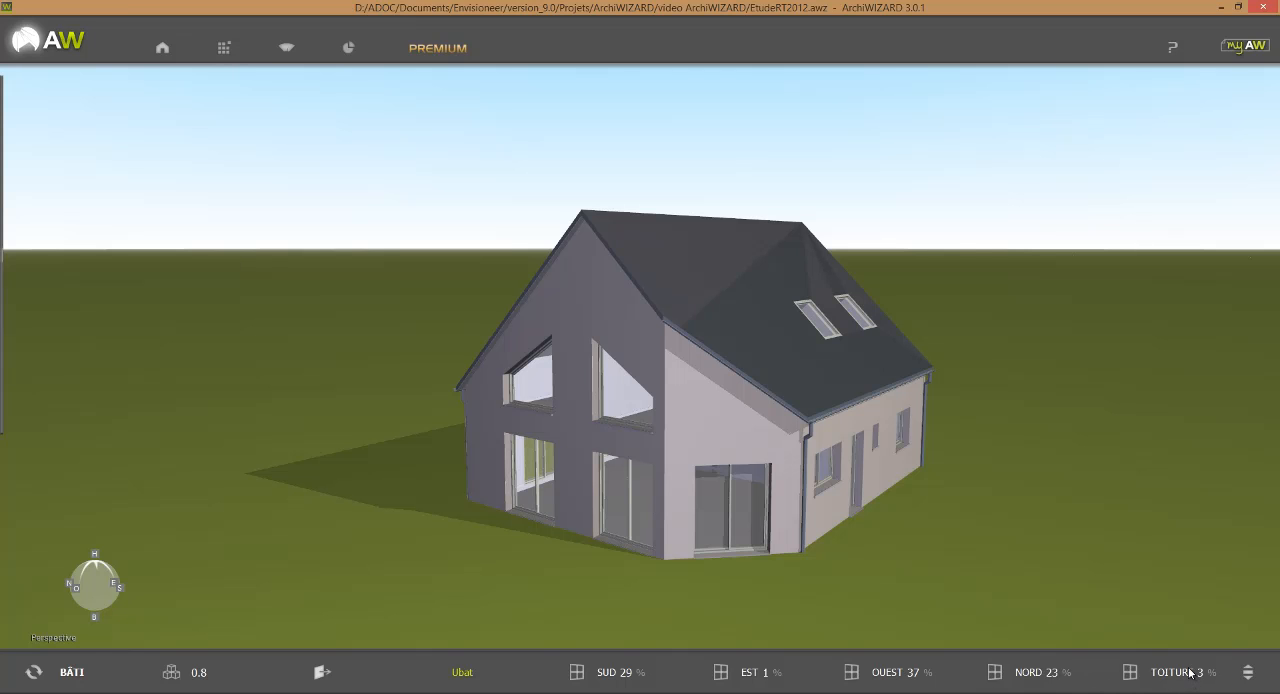
mouse_move(1190, 673)
From the top view, rotate the building to 103° and set its vertical offset to 0,20 m in the Bâtiment settings.
click(95, 560)
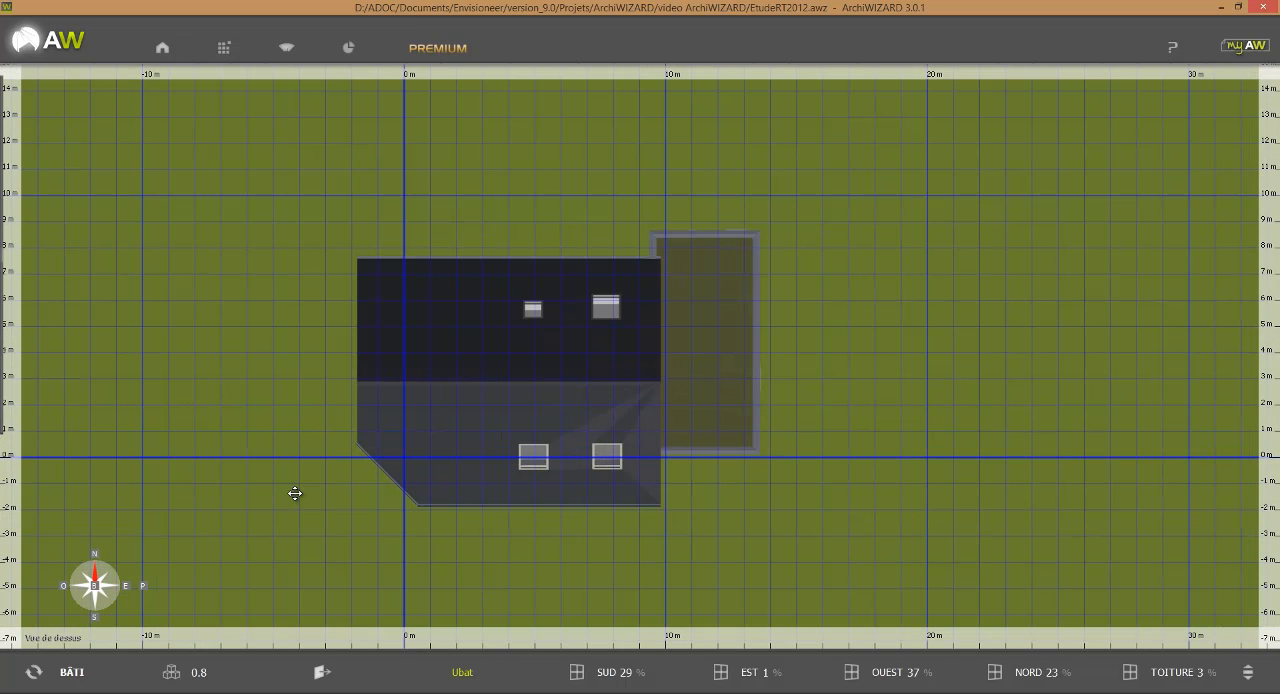
scroll(295, 493, down, 1)
drag(307, 498, 381, 509)
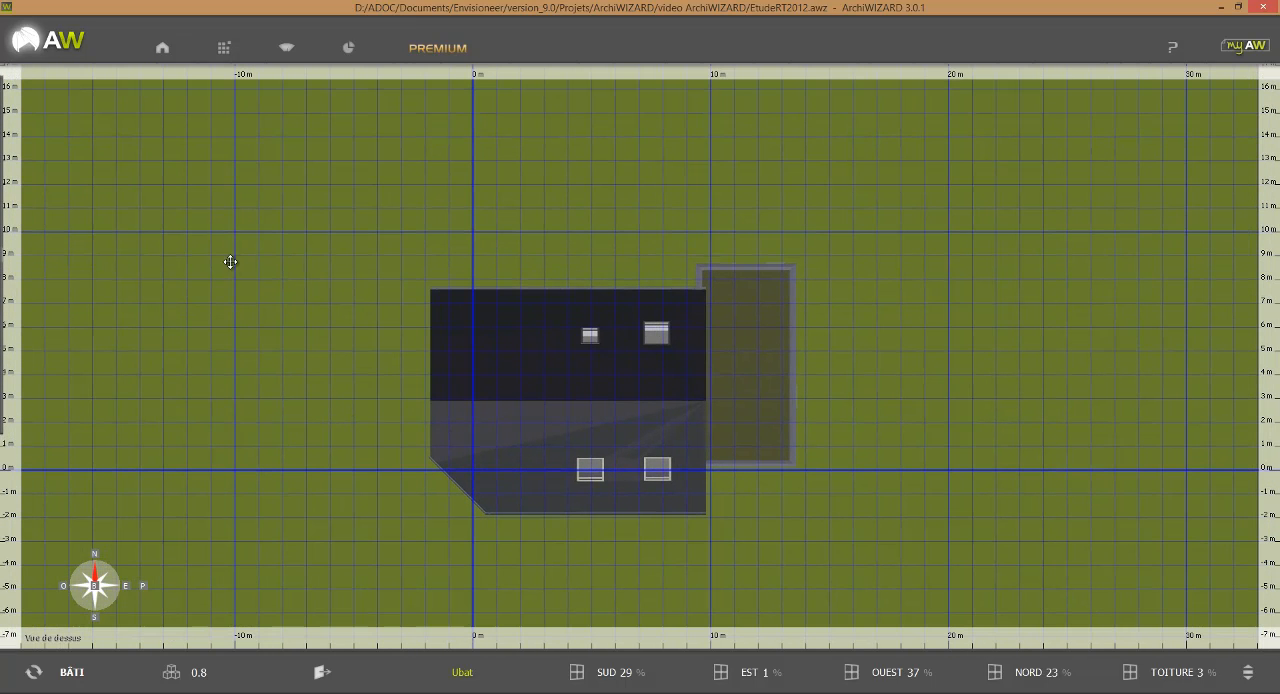
click(165, 52)
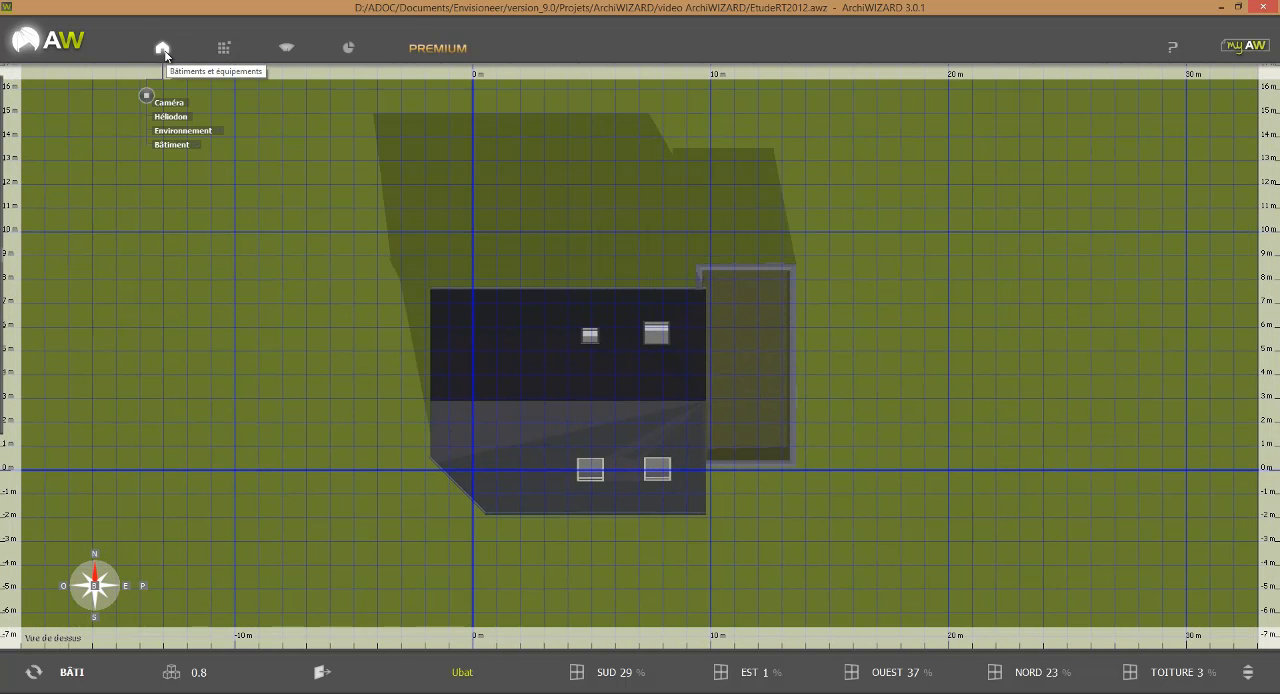
click(167, 144)
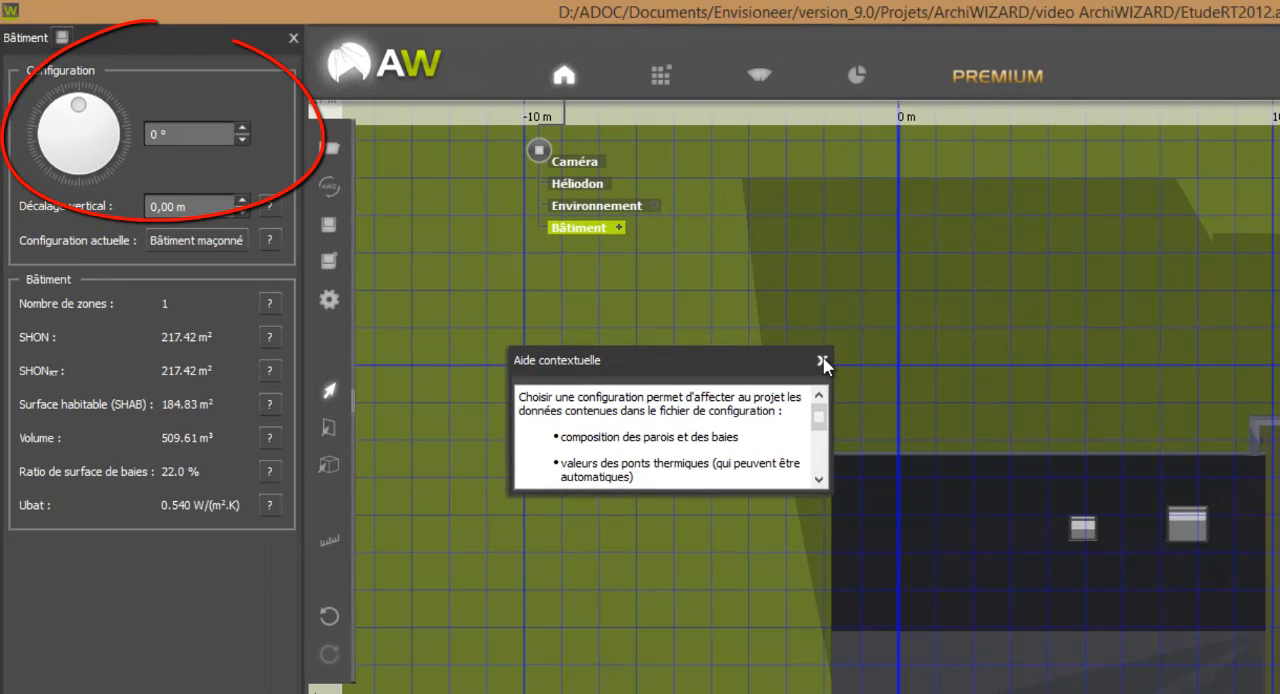
click(522, 229)
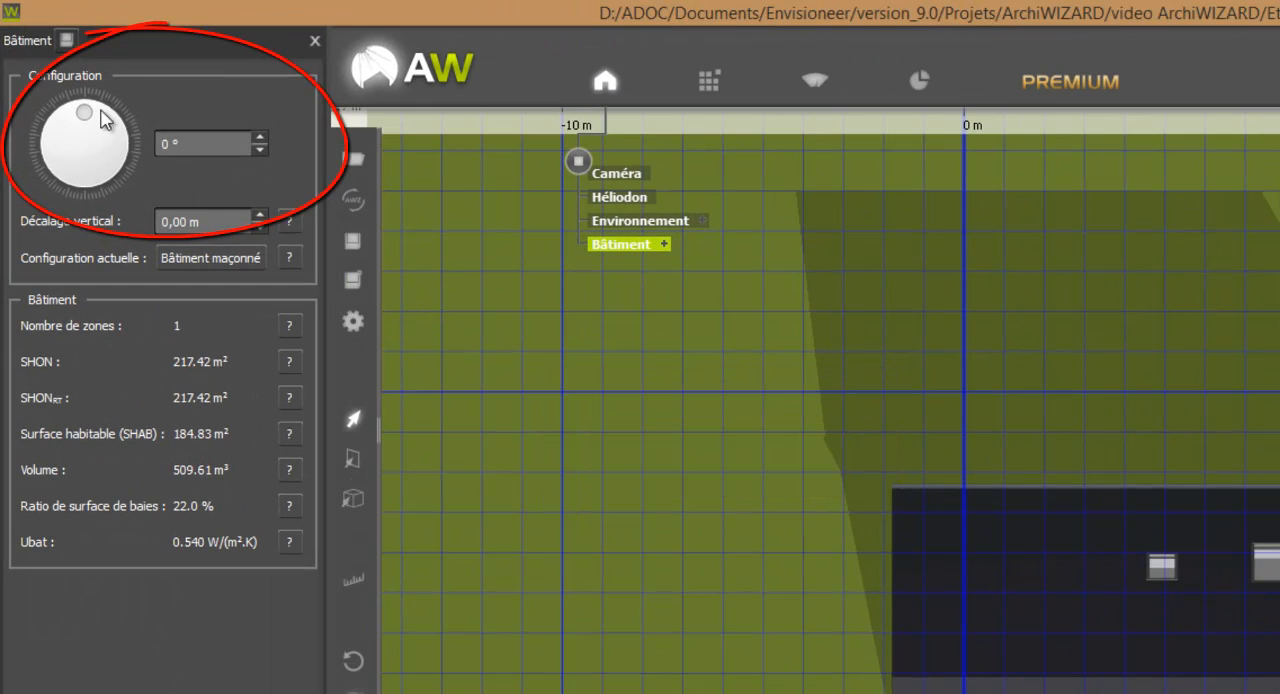
drag(86, 109, 152, 120)
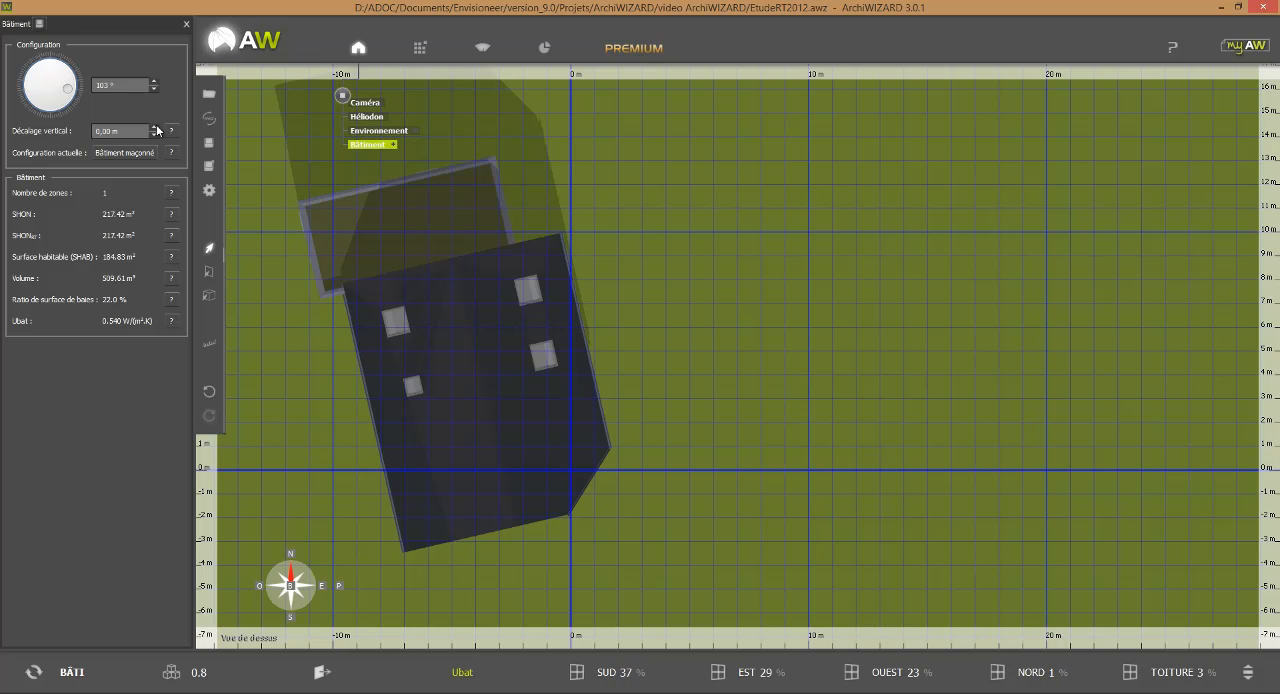
click(155, 127)
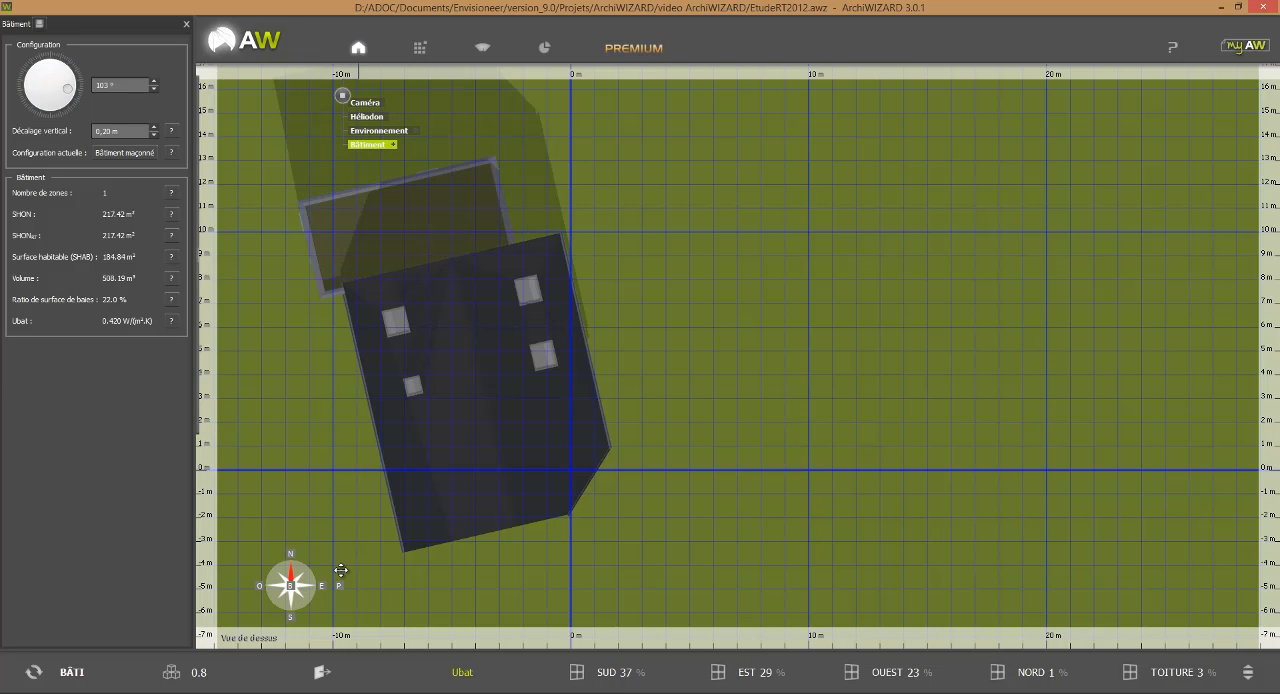
Return to the perspective view, examine the glazing ratios per orientation, and display the BESOINS energy indicators.
click(340, 585)
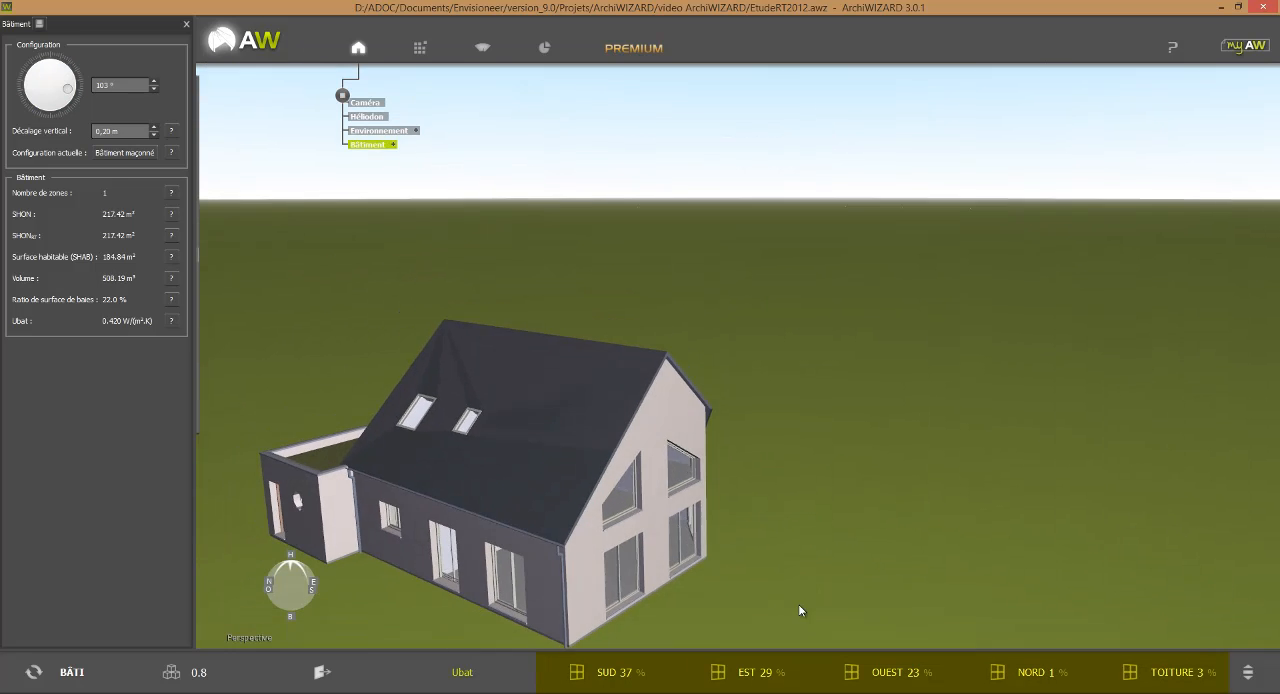
middle_drag(799, 606, 584, 608)
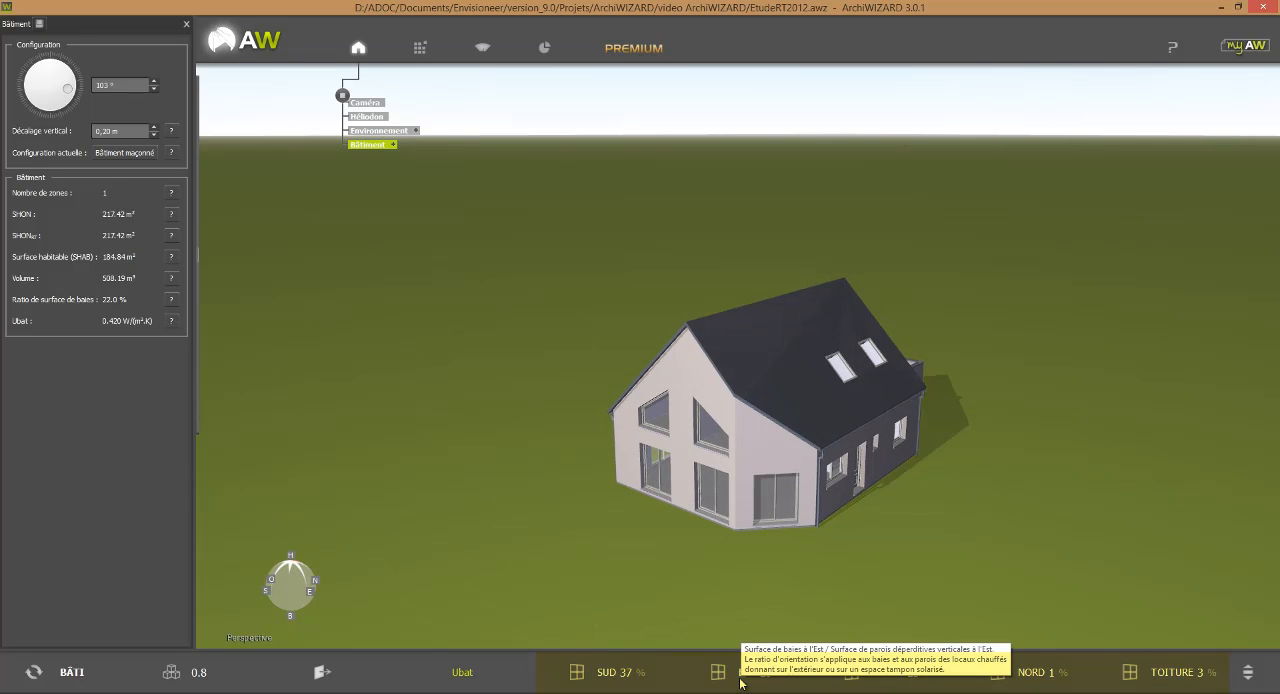
middle_drag(981, 595, 921, 550)
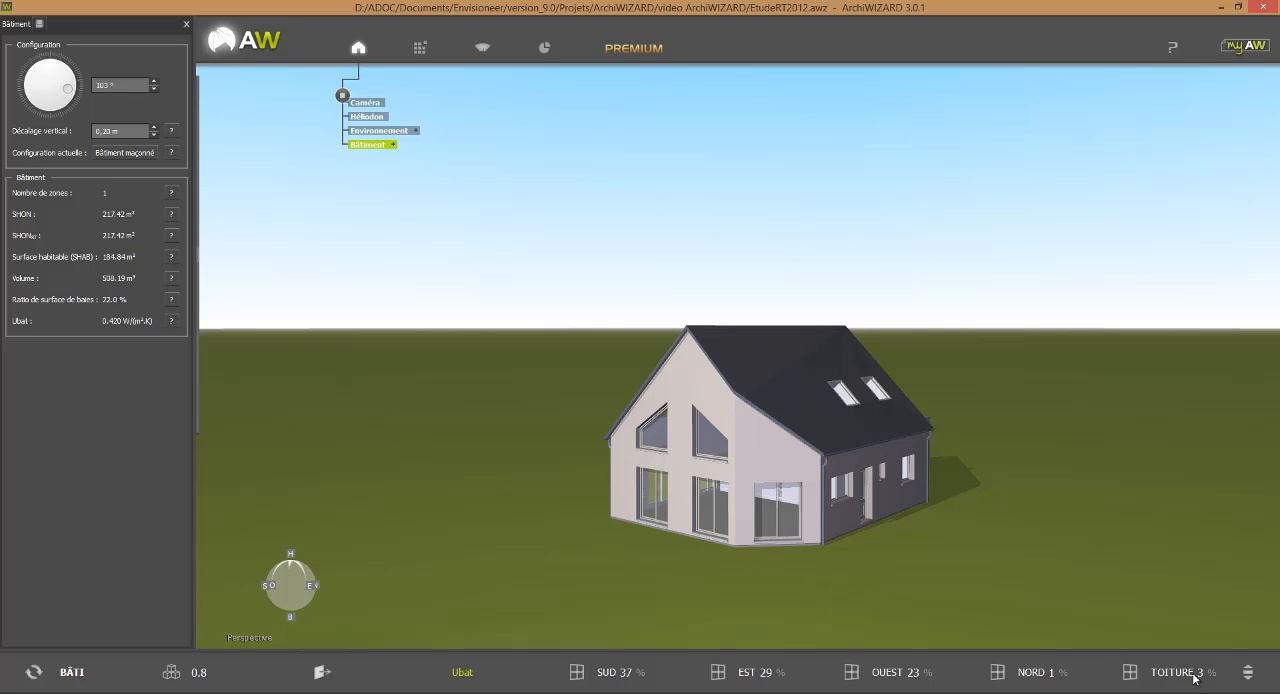
click(1248, 673)
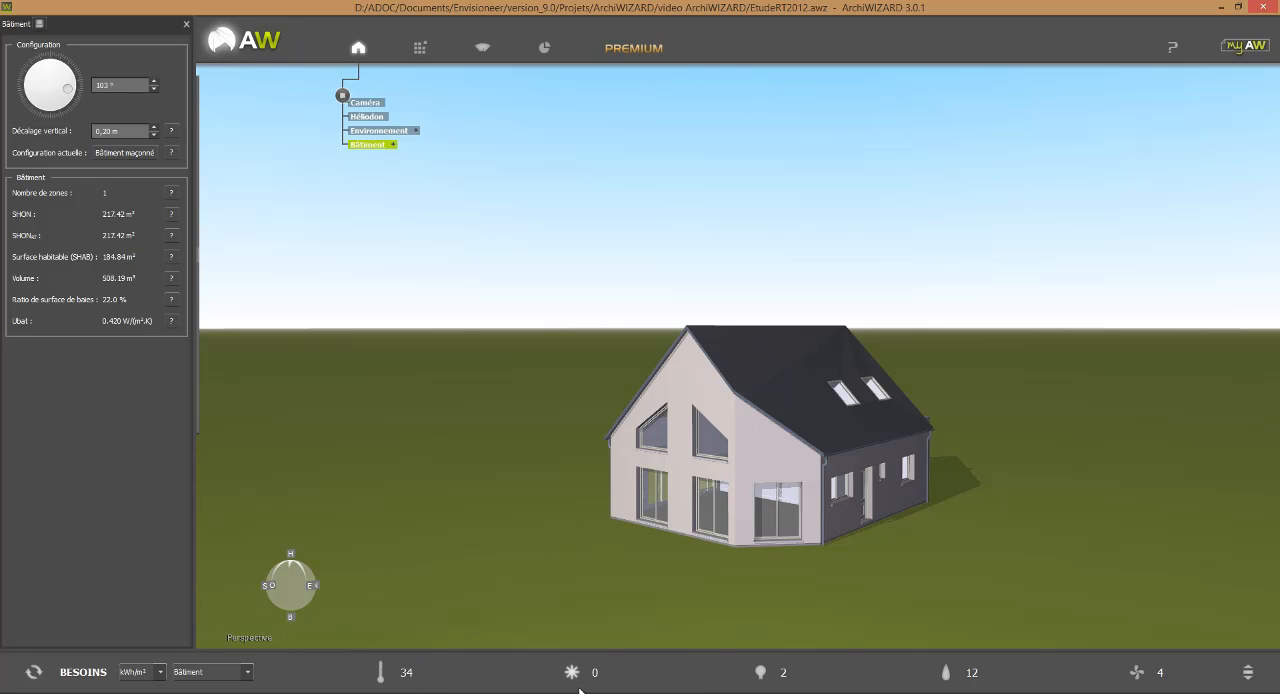
mouse_move(717, 687)
mouse_move(968, 687)
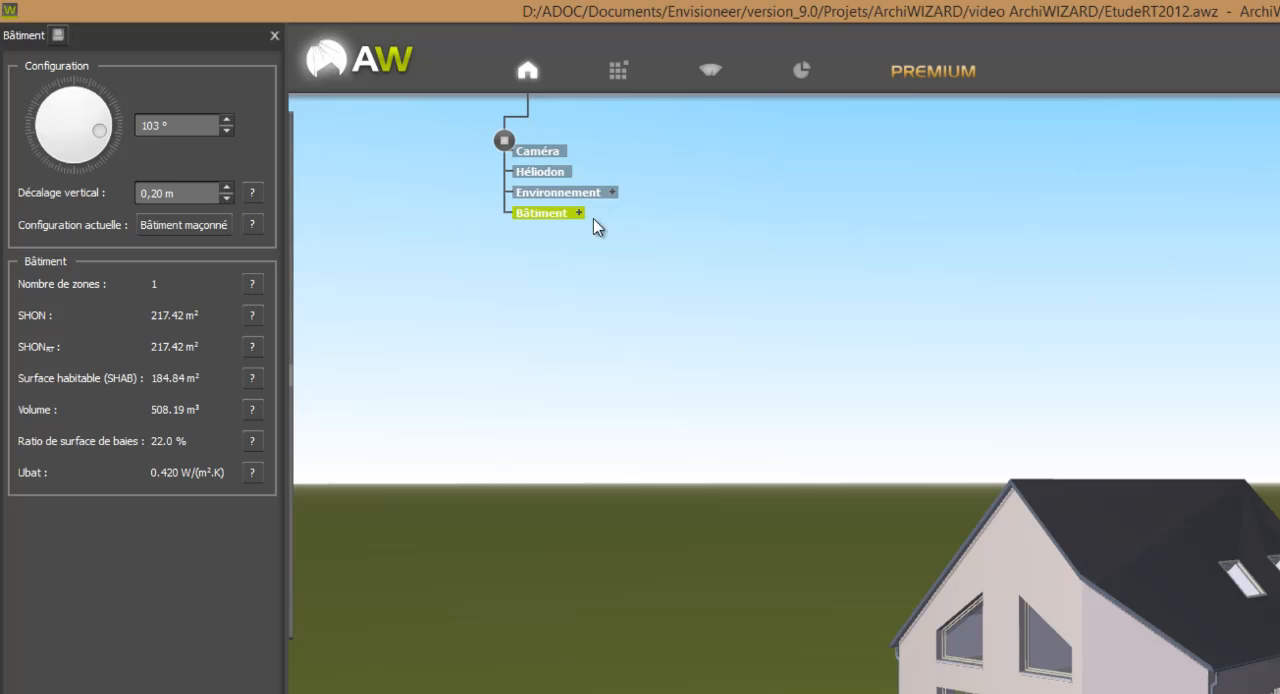
In room mode, make attic room Pièce 3-1 unheated, exclude it from the SHON and set its lighting need to Aucun éclairage.
mouse_move(349, 363)
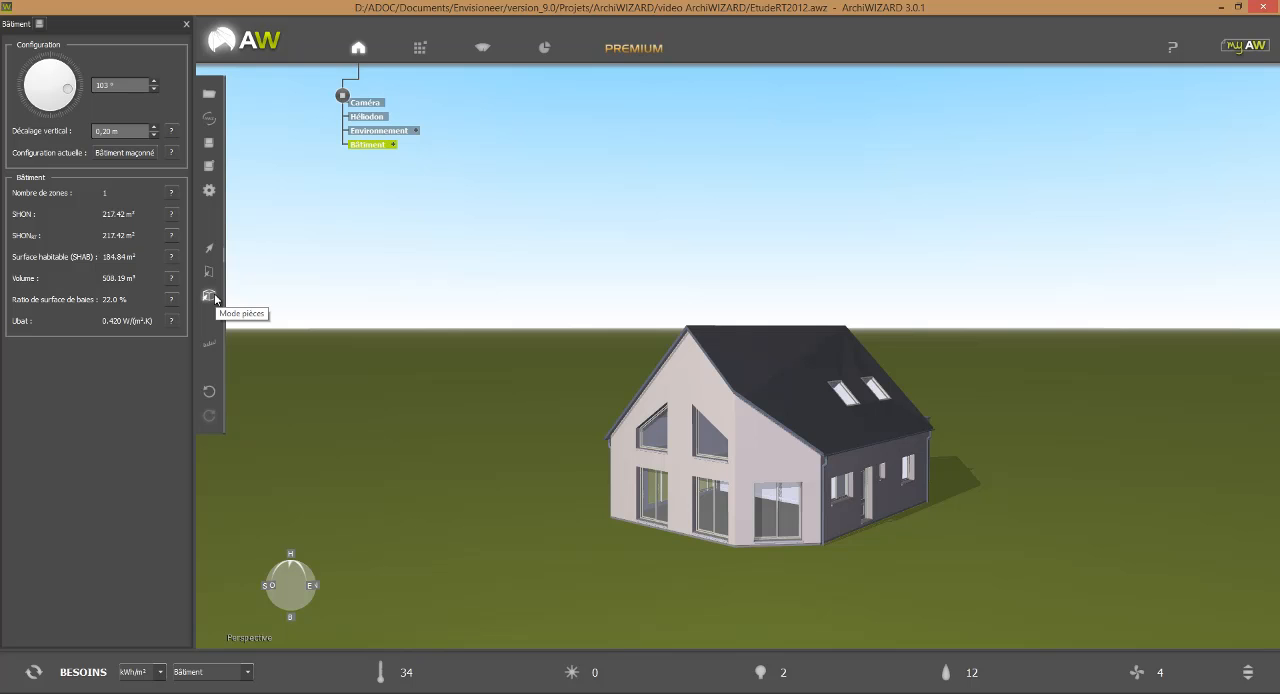
click(703, 362)
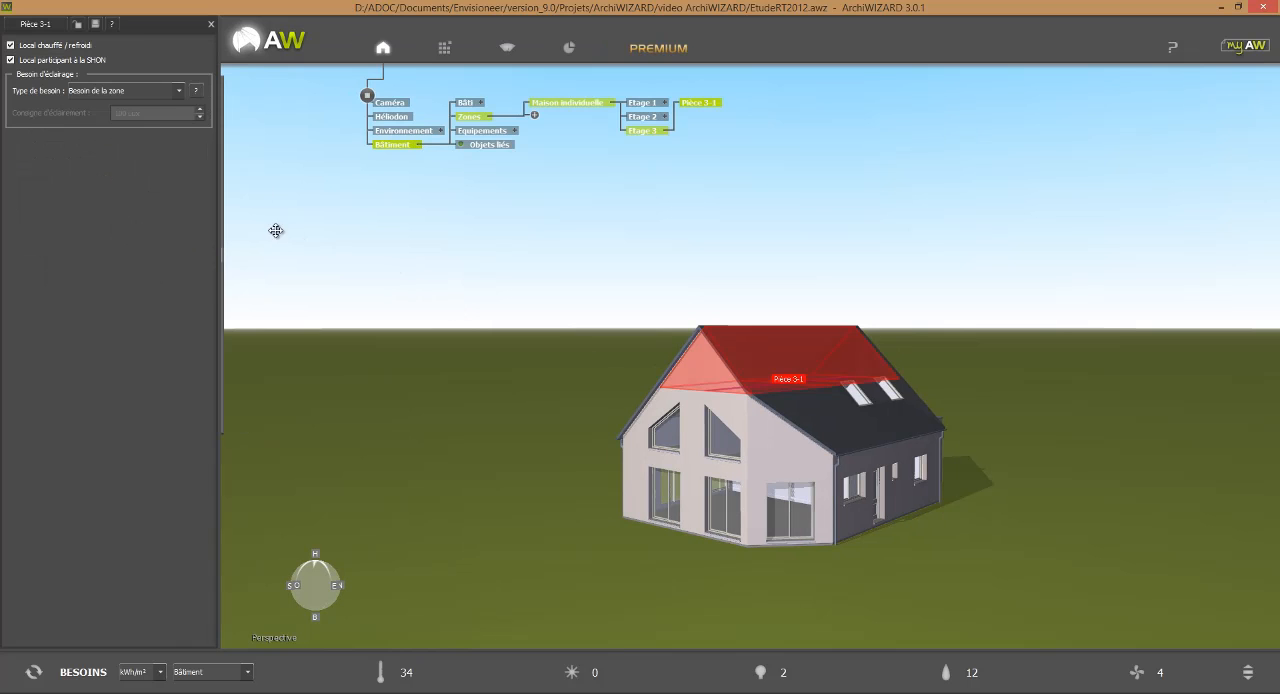
click(10, 45)
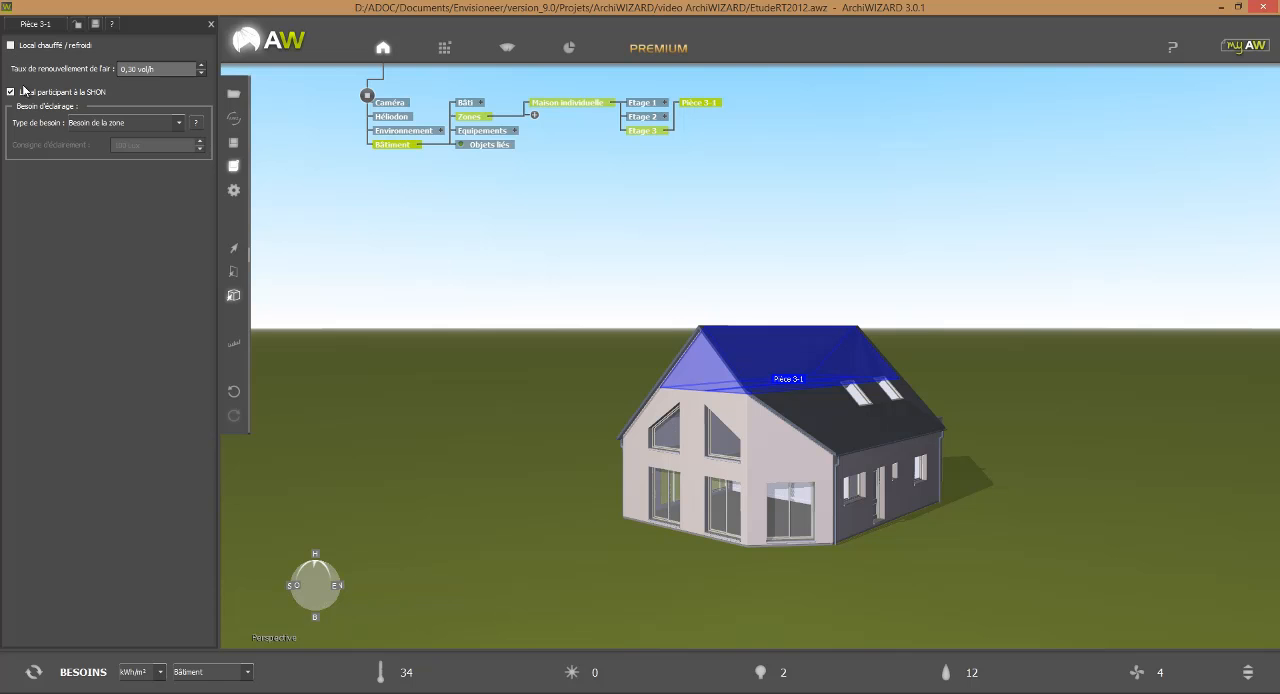
click(103, 122)
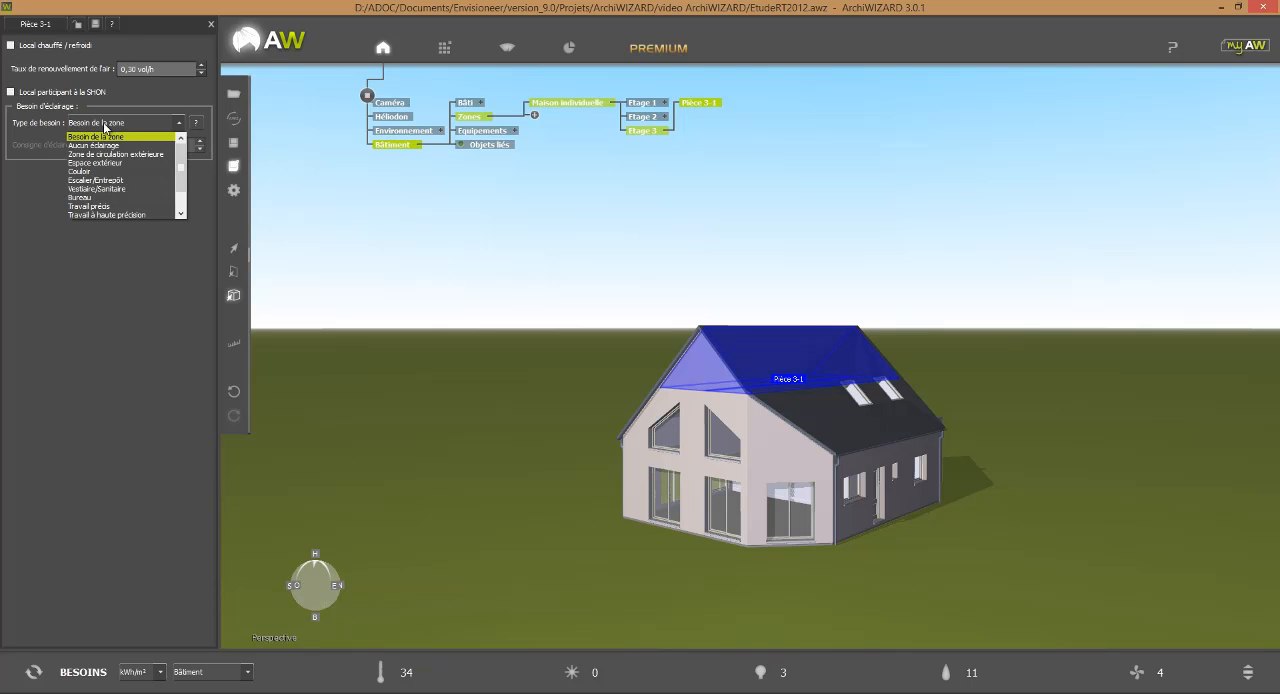
click(108, 145)
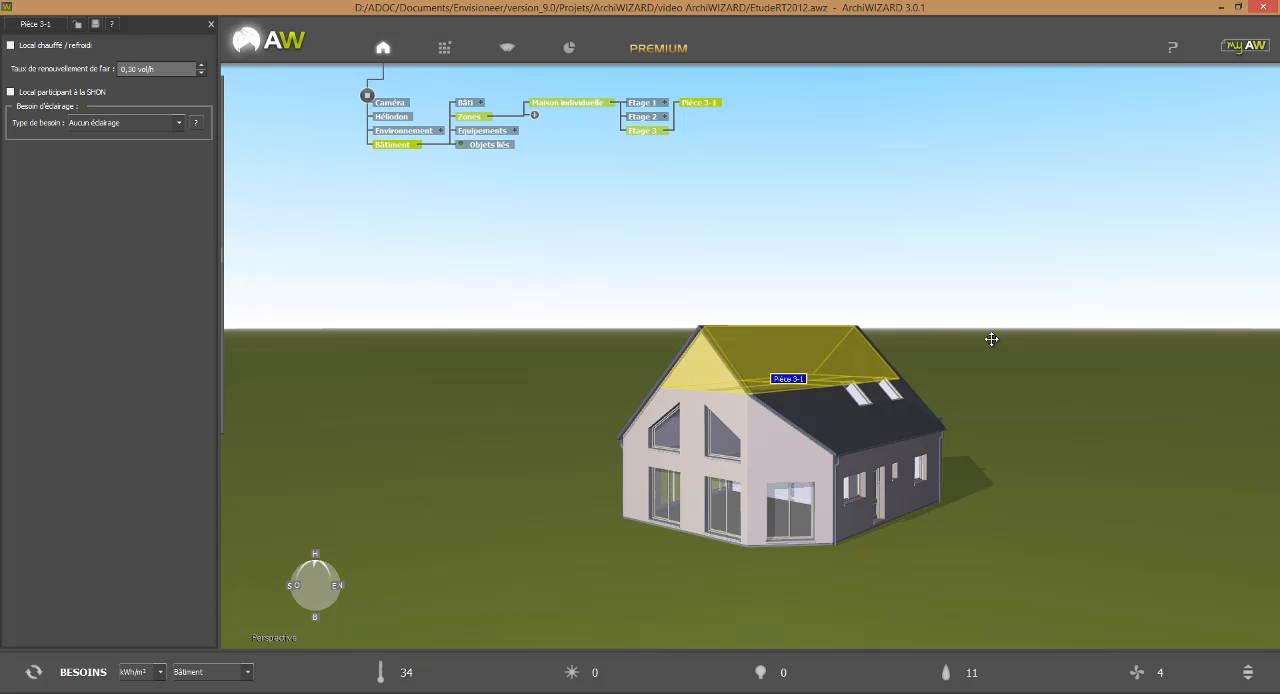
Make eaves room Pièce 2-1 unheated, exclude it from the SHON and set its lighting need to Aucun éclairage.
click(914, 430)
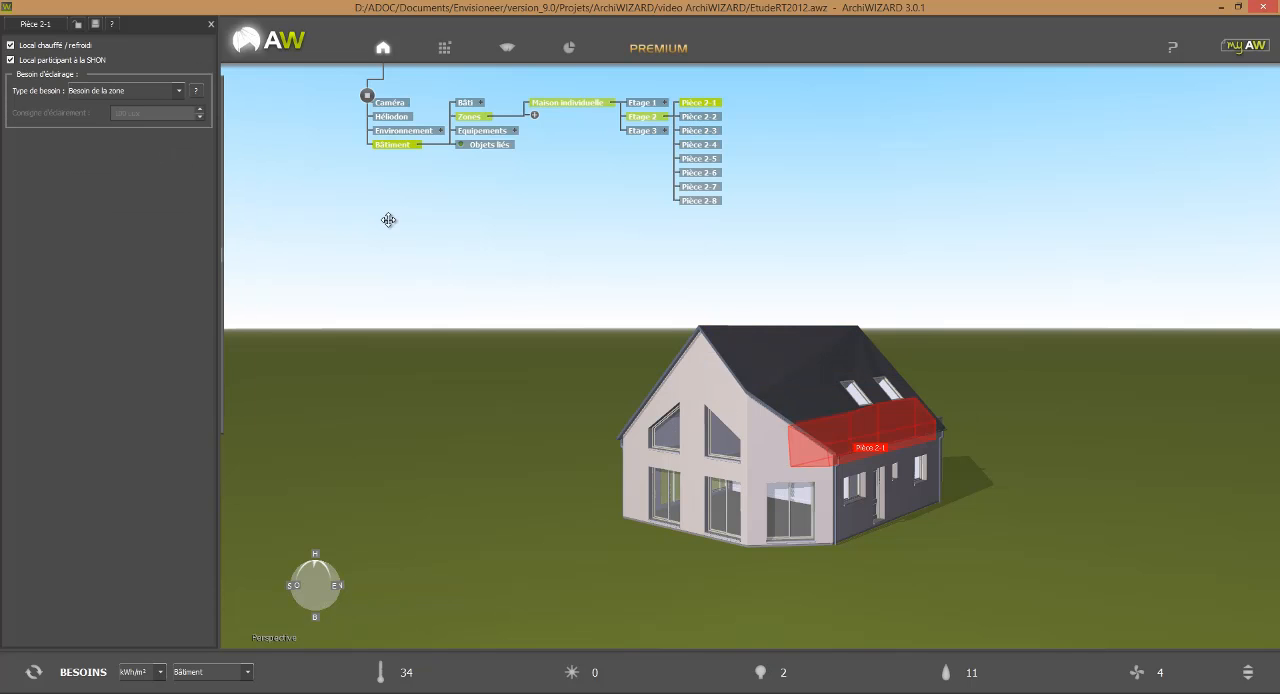
click(78, 46)
click(78, 96)
click(115, 122)
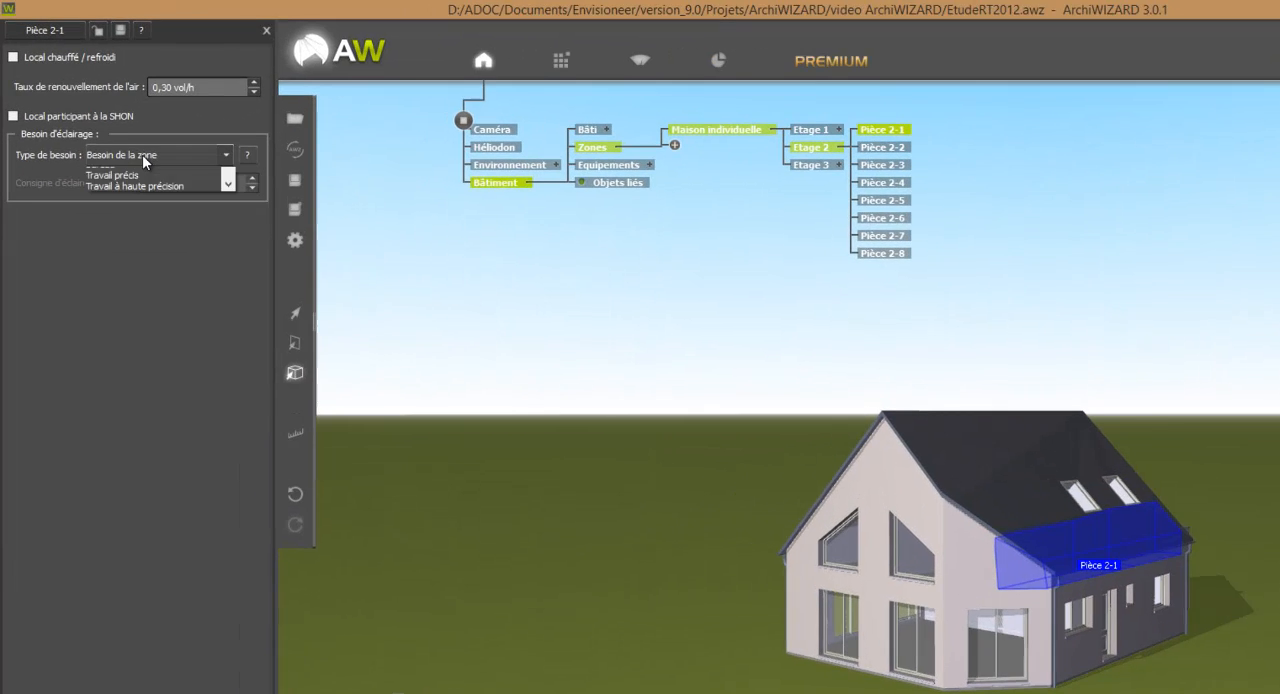
click(118, 146)
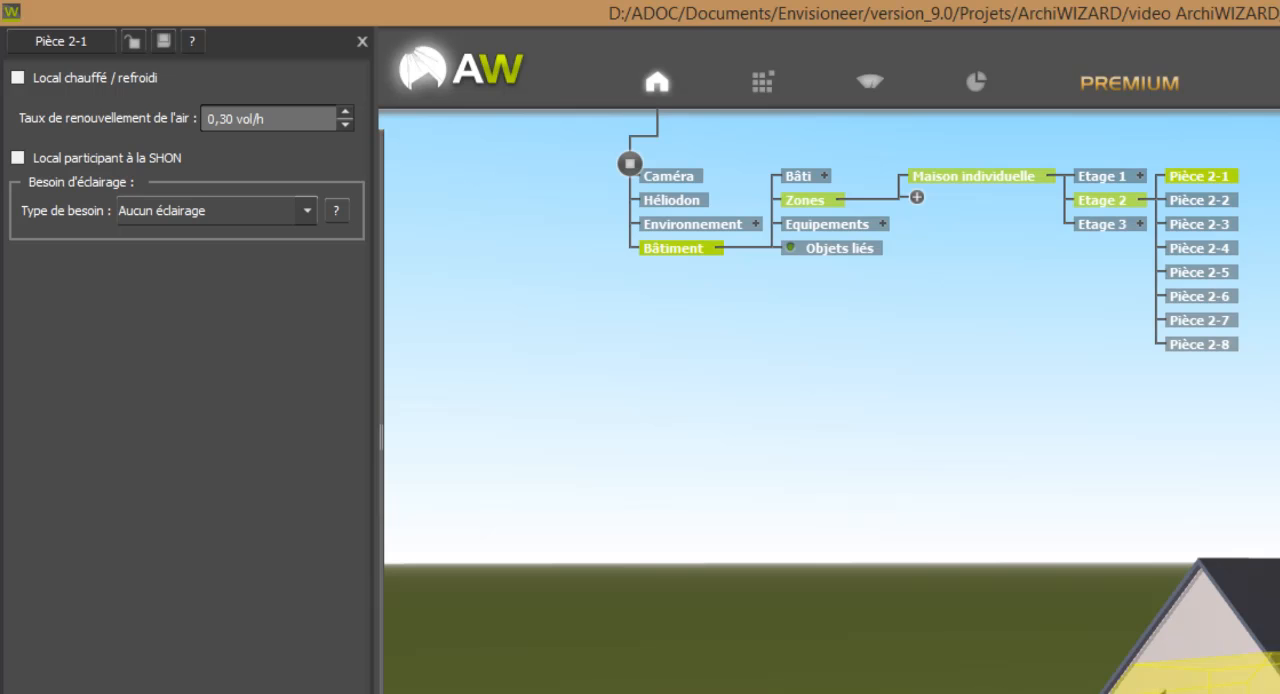
Make room Pièce 2-2 unheated, exclude it from the SHON and set its lighting need to Aucun éclairage.
click(1185, 684)
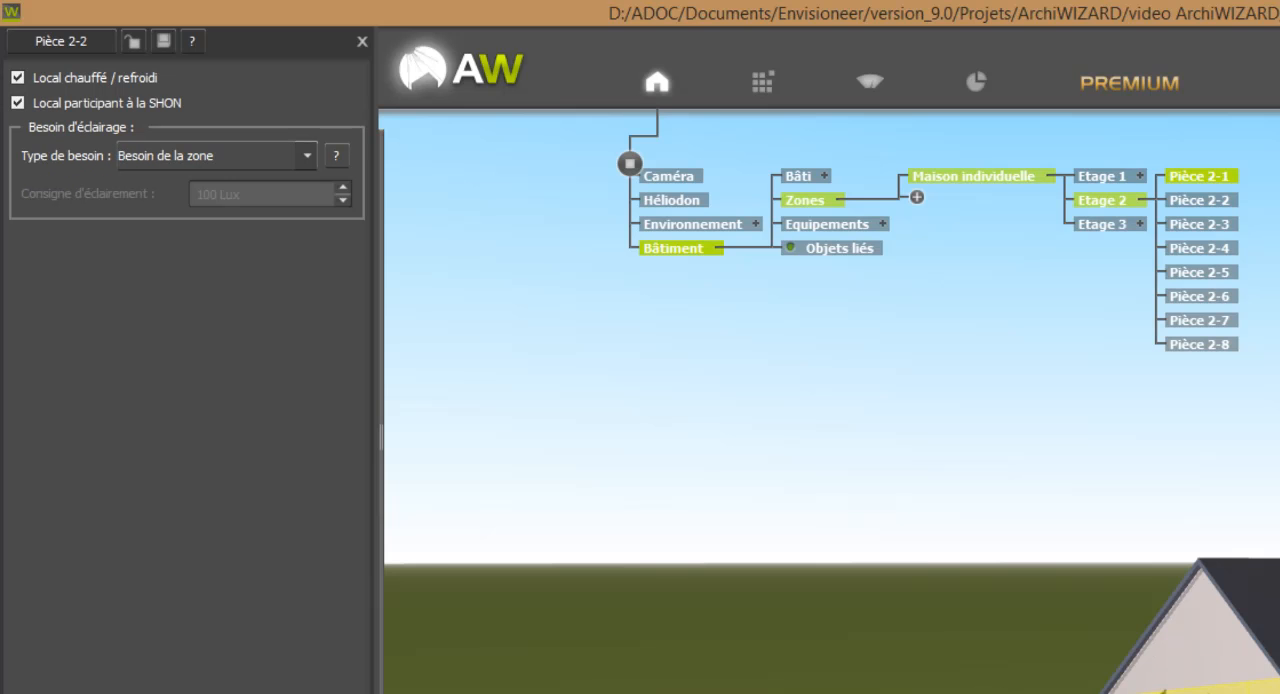
click(133, 78)
click(152, 158)
click(169, 208)
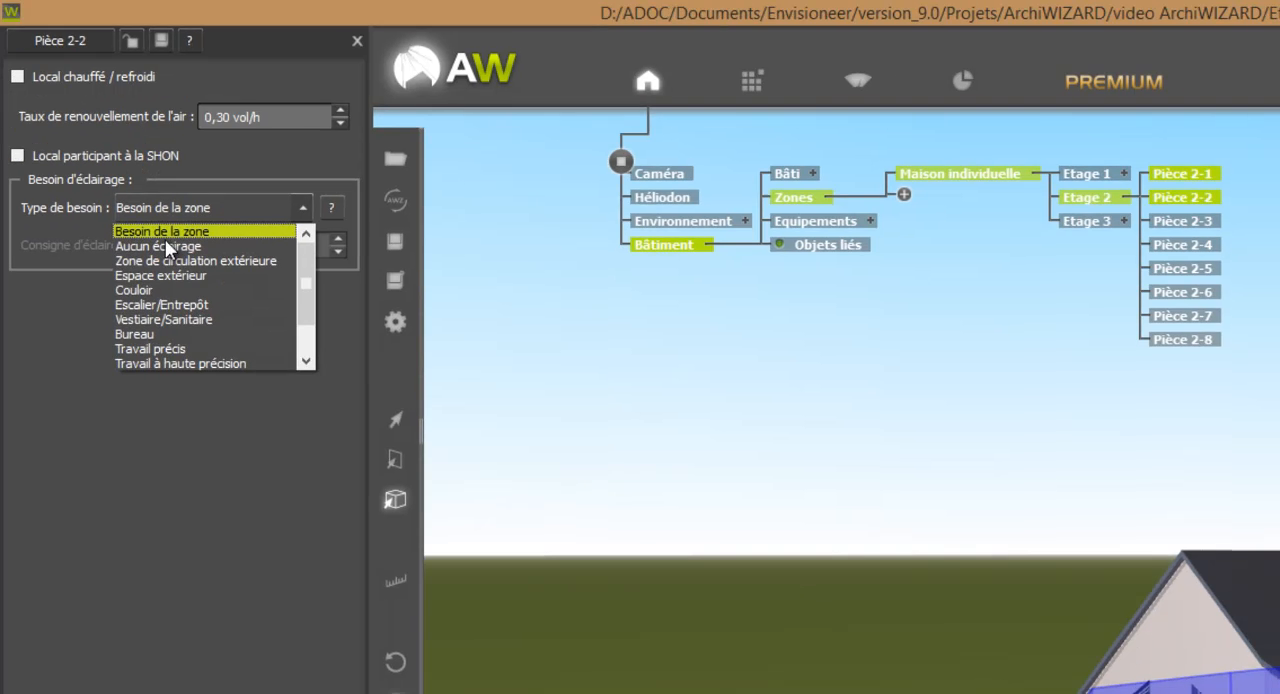
click(165, 248)
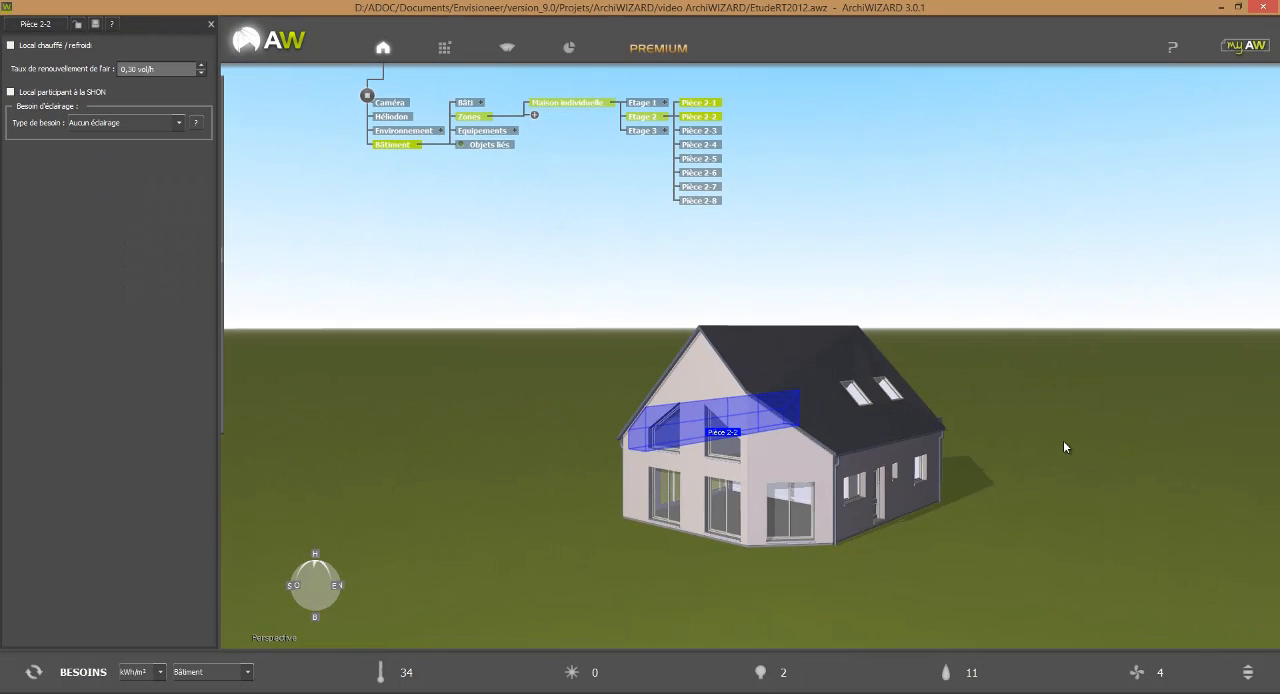
In the flat-roofed annex, make rooms Pièce 1-1 and Pièce 1-4 unheated, and exclude Pièce 1-4 from the SHON.
right_drag(1063, 441, 934, 459)
middle_drag(934, 459, 1036, 432)
right_drag(1036, 438, 823, 526)
click(740, 511)
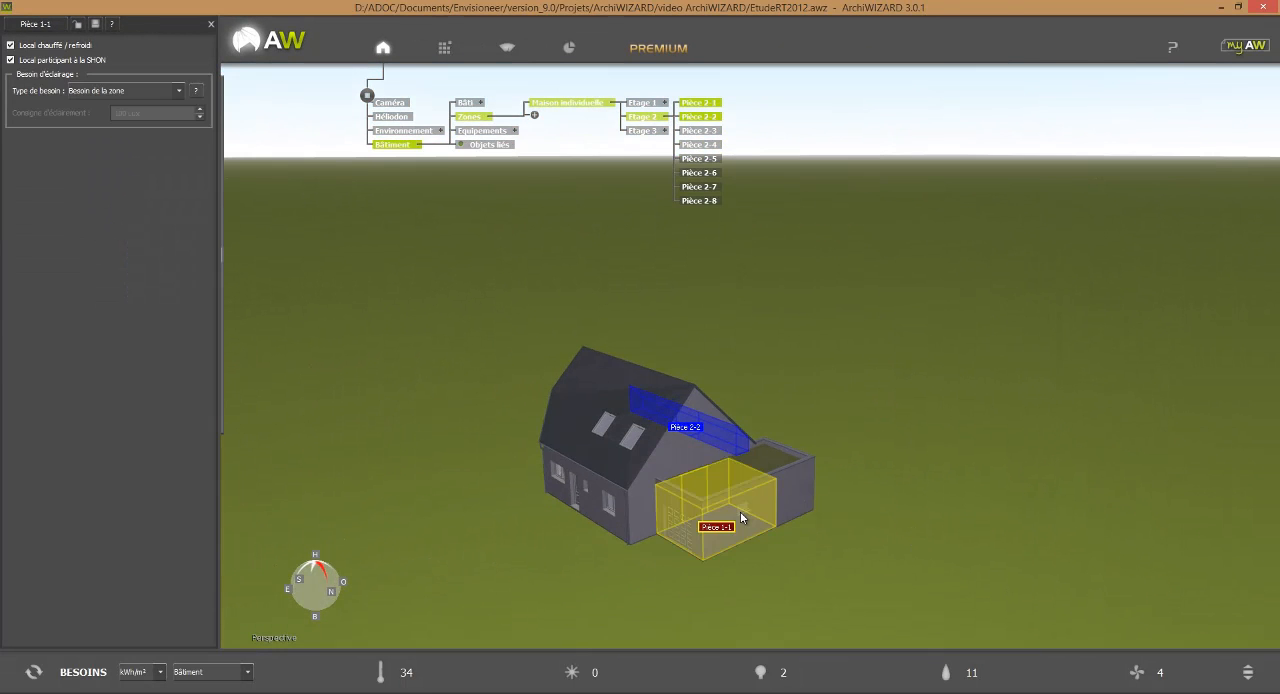
click(78, 46)
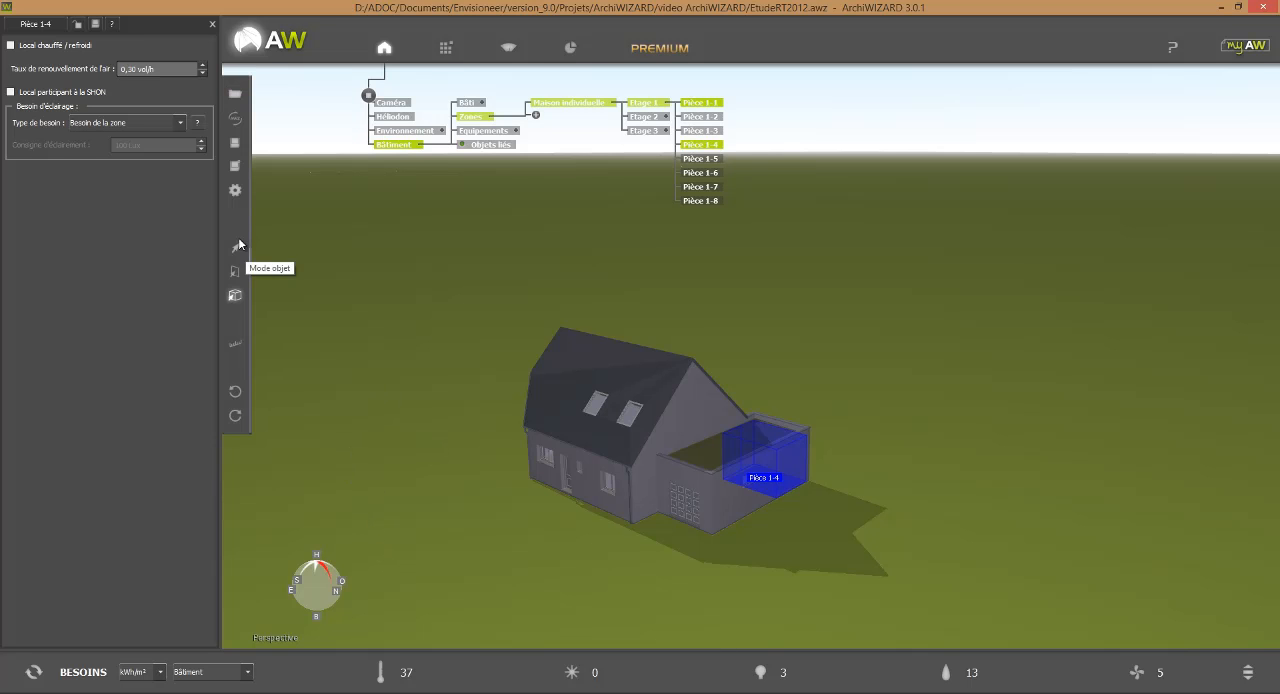
In the wall configurator, create a new group named "Murs comble etage" under Murs déperditifs.
click(233, 272)
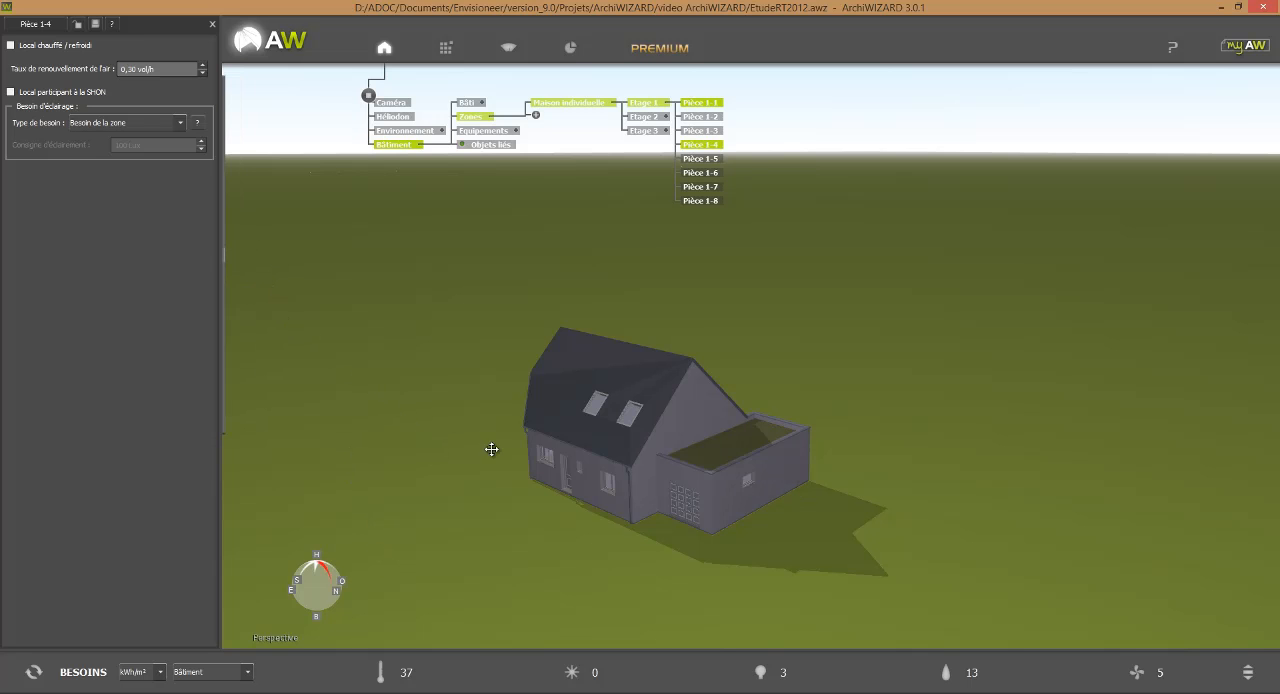
click(559, 477)
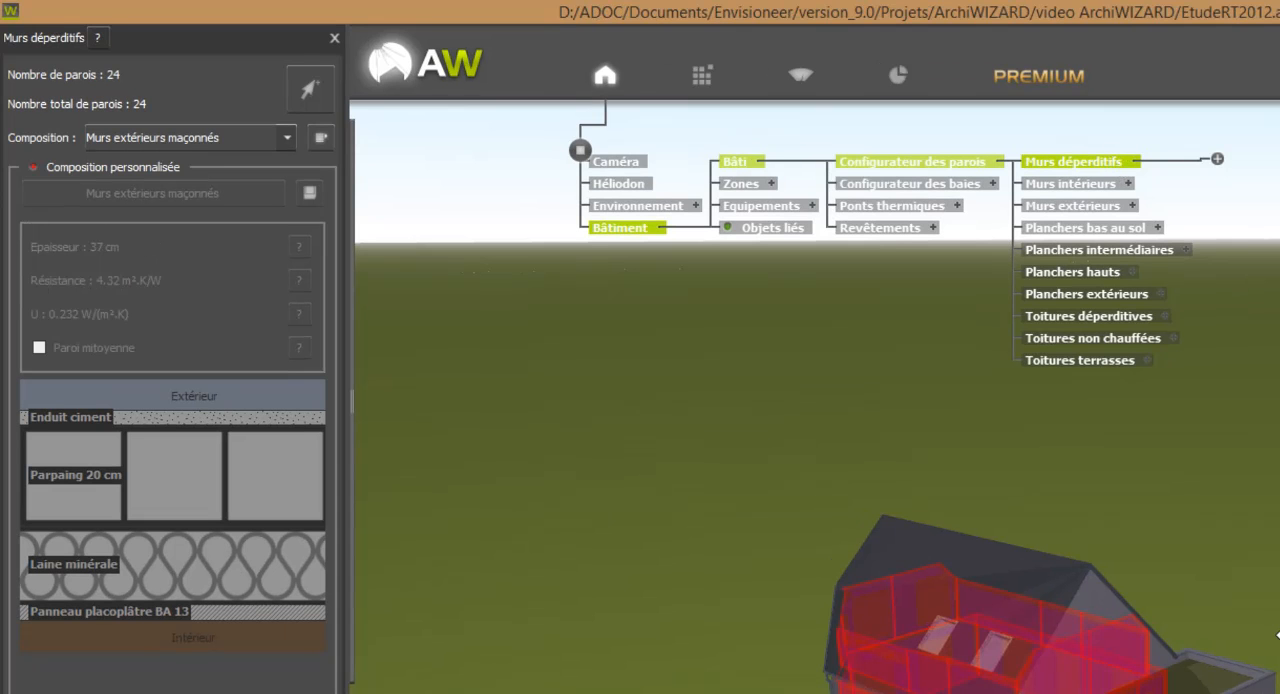
click(1217, 160)
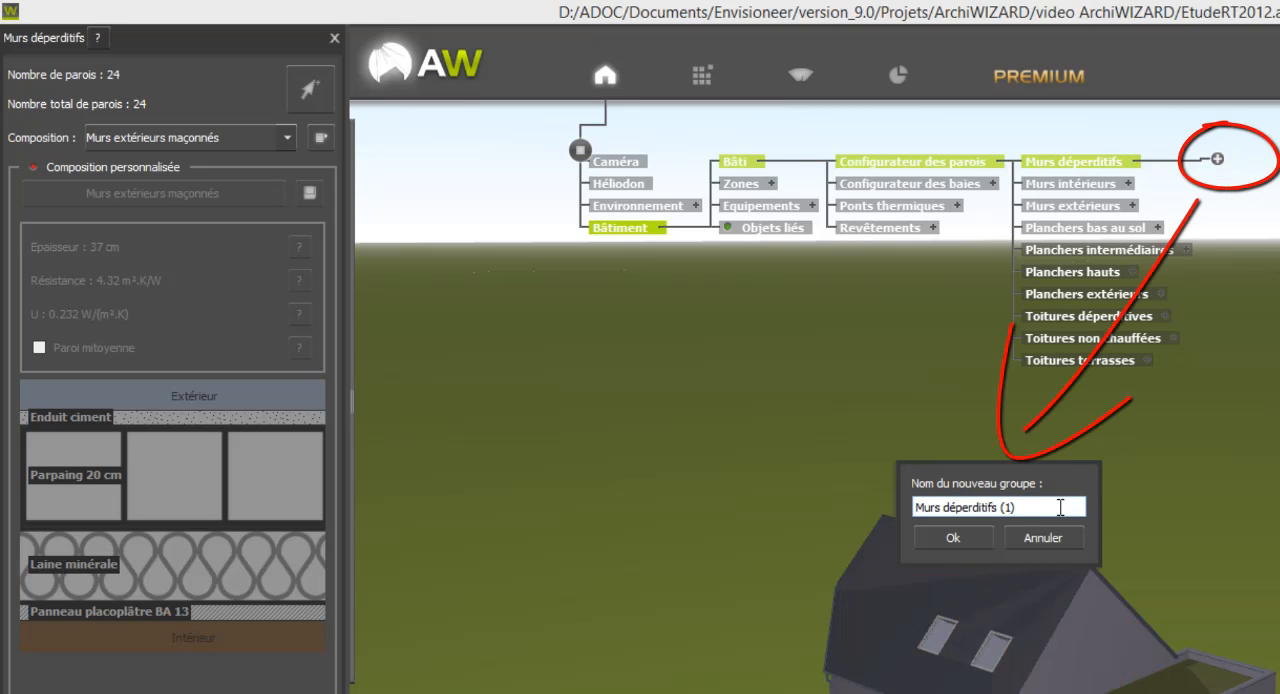
drag(1036, 507, 949, 501)
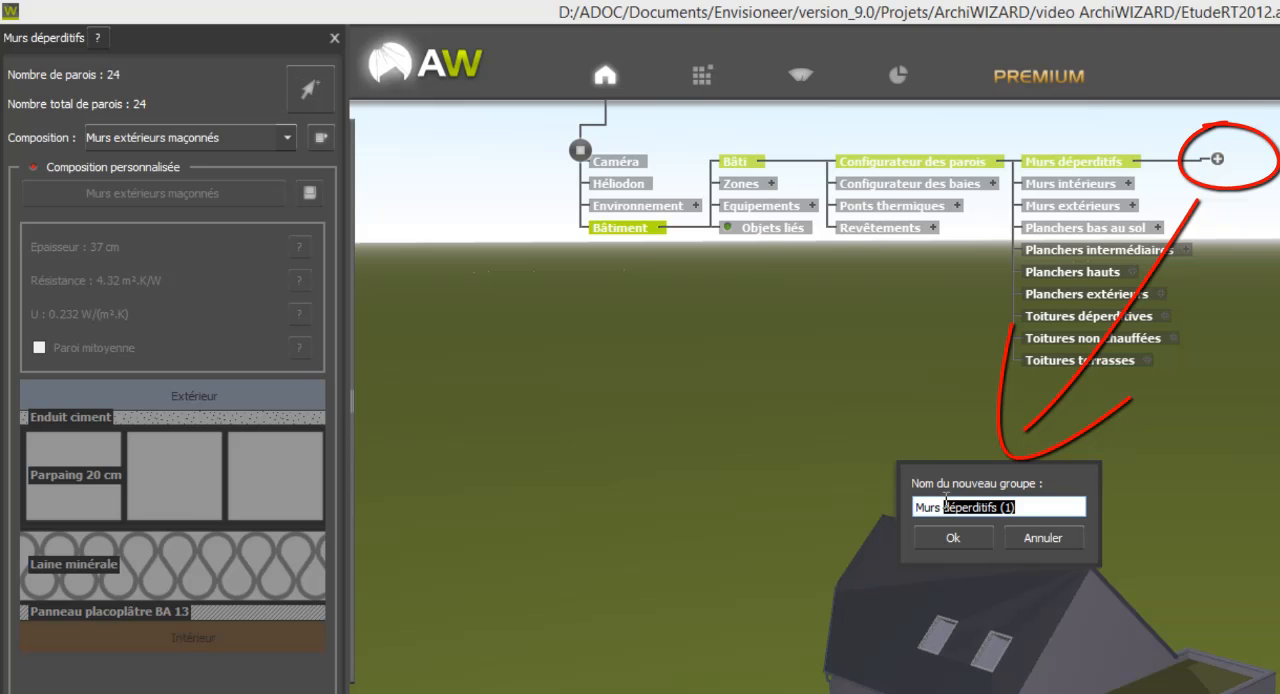
text(eomble etage)
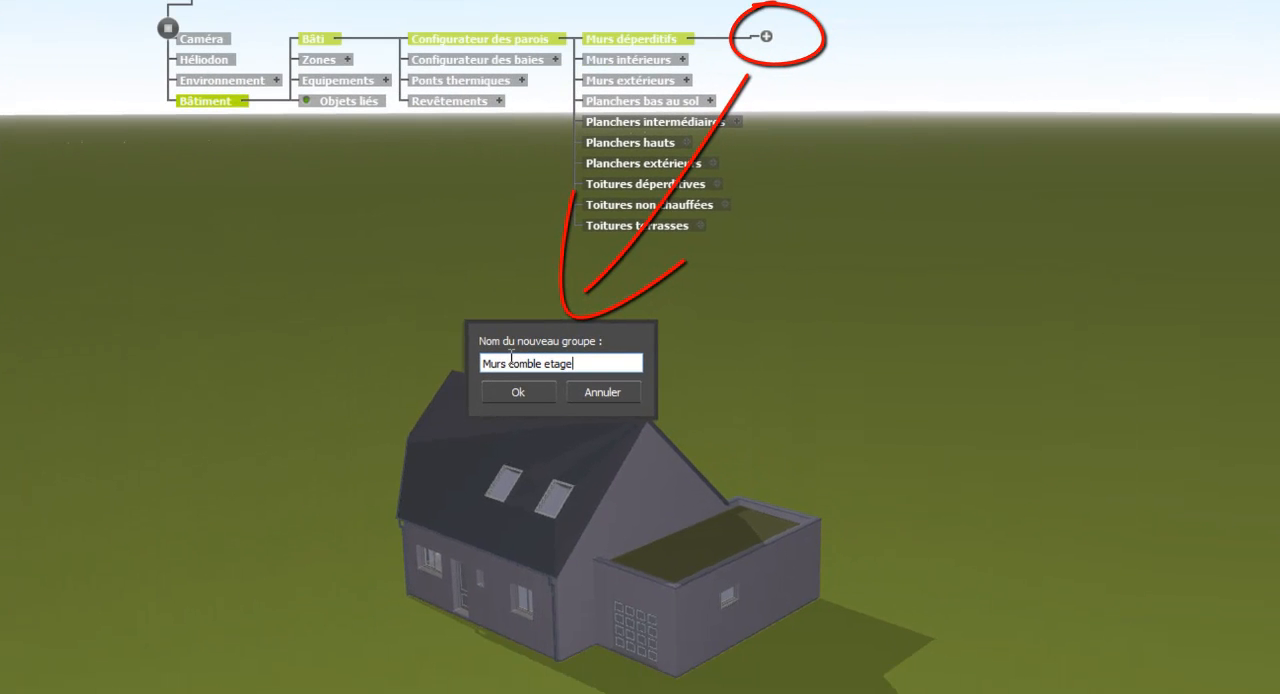
click(518, 395)
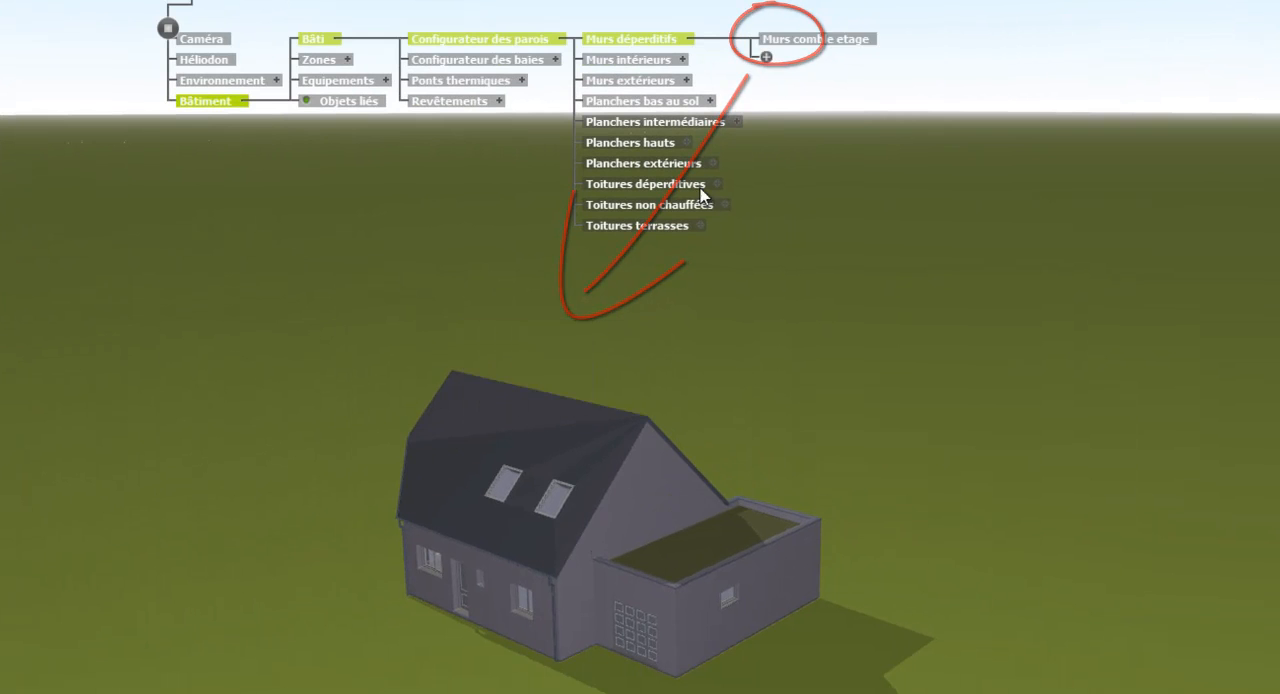
Assign the three upper-floor walls beneath the roof slope with two skylights to the Murs comble etage group.
click(816, 42)
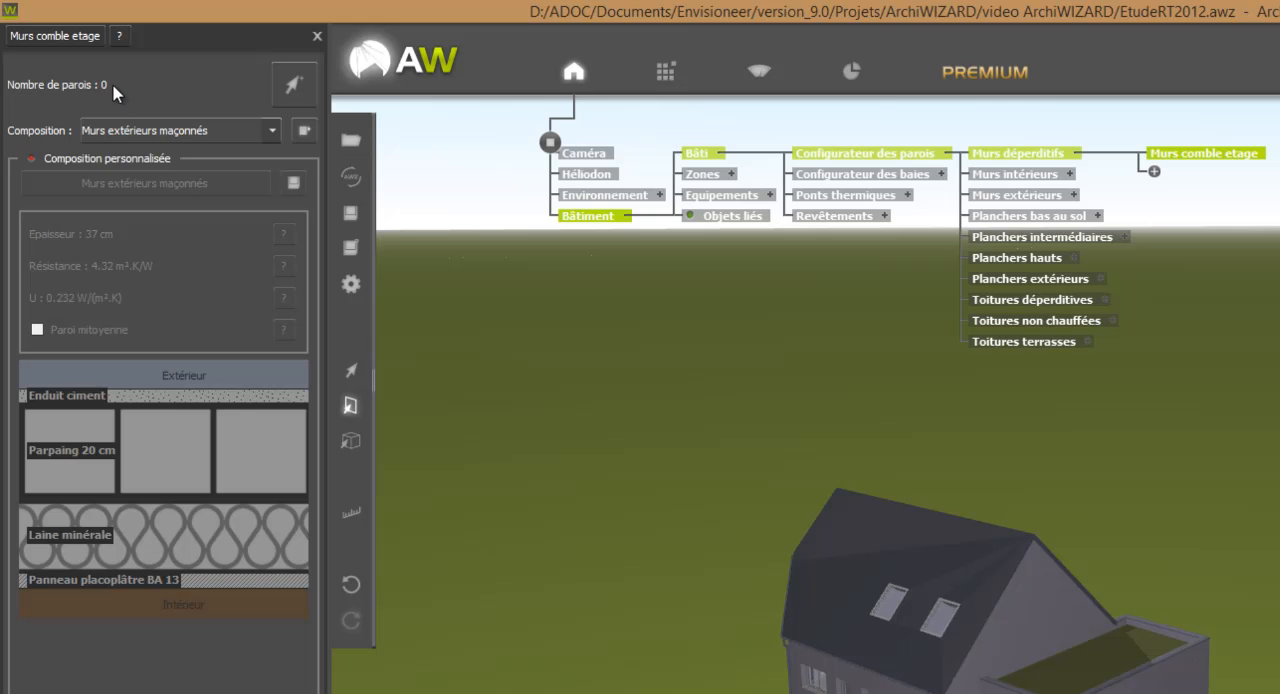
click(292, 90)
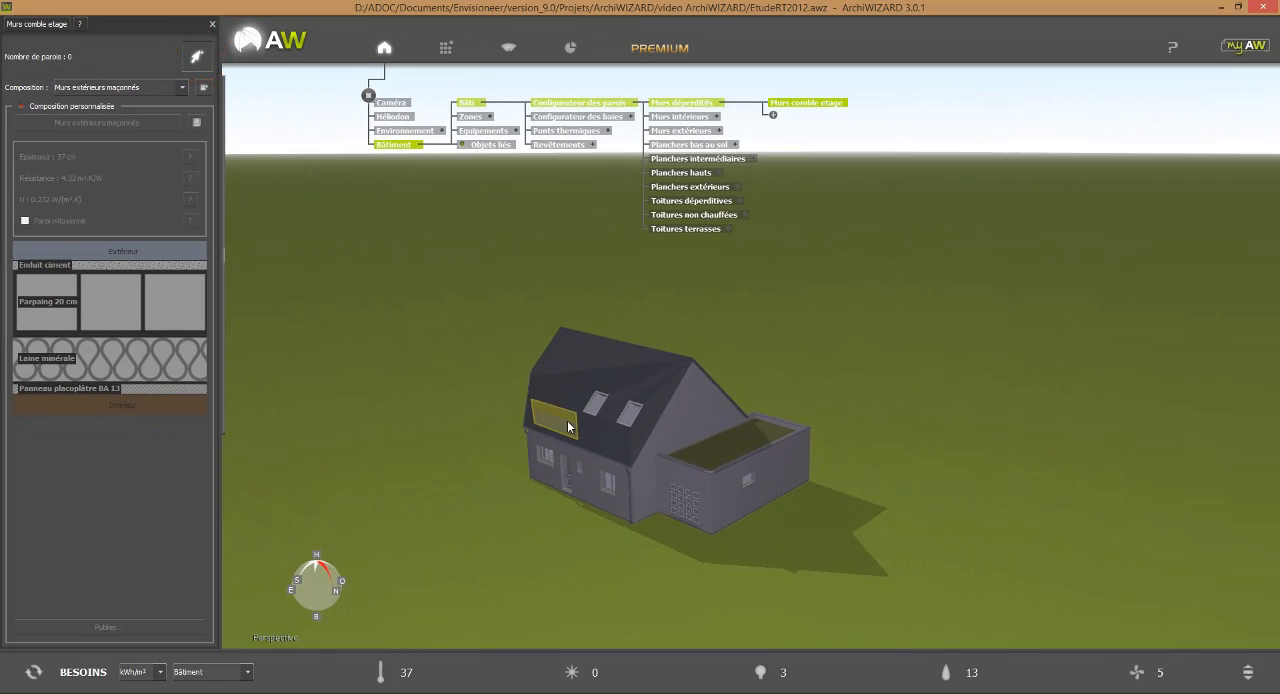
click(562, 418)
click(582, 425)
click(606, 436)
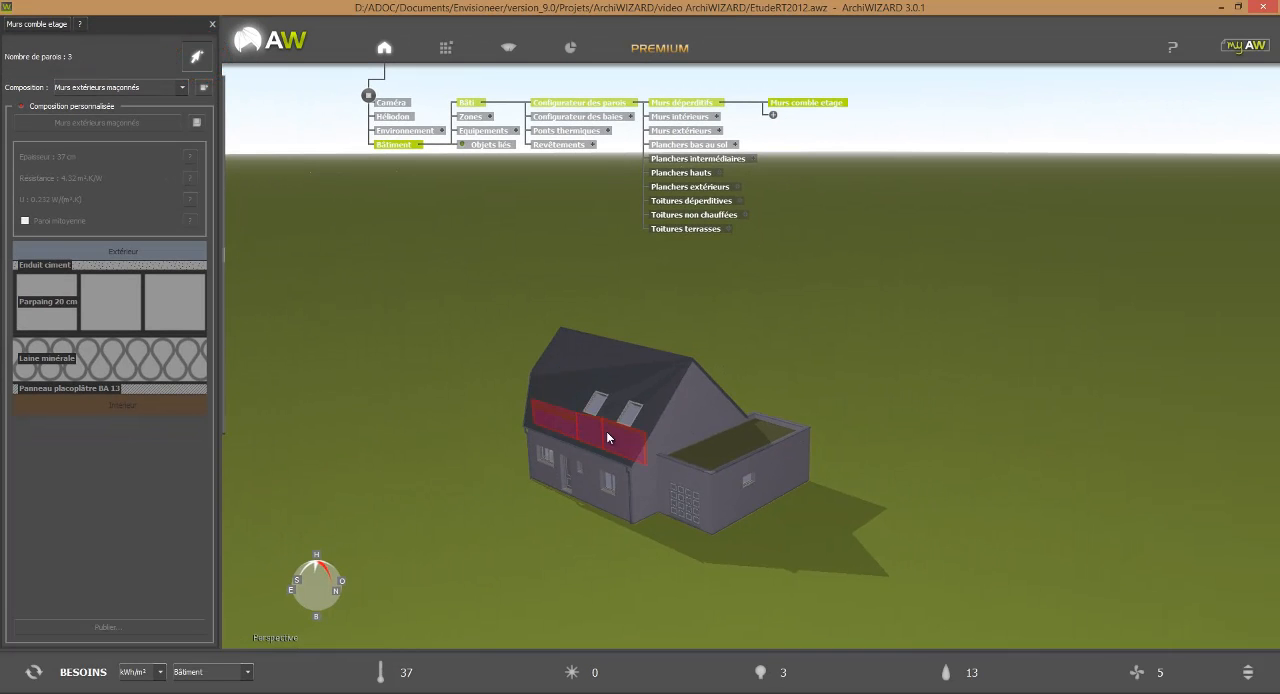
Add the three upper-floor walls beneath the opposite roof slope, on the annex side, to the Murs comble etage group.
middle_drag(794, 397, 607, 438)
click(578, 336)
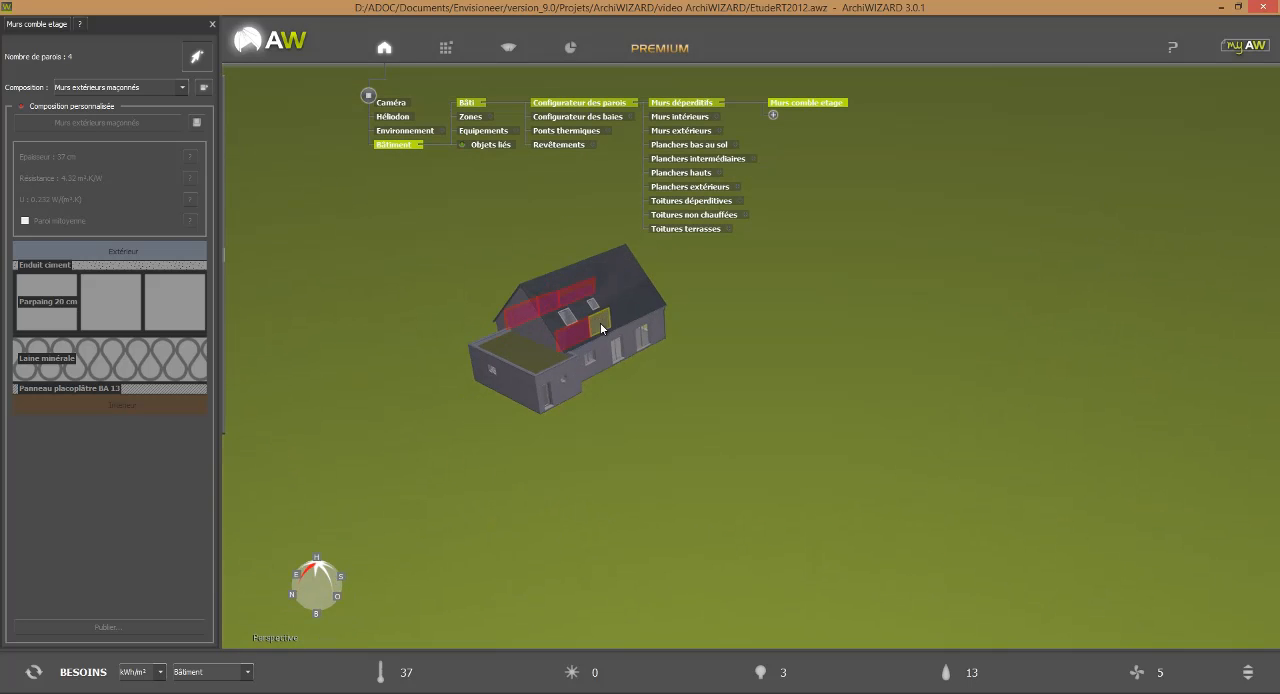
click(601, 327)
click(623, 315)
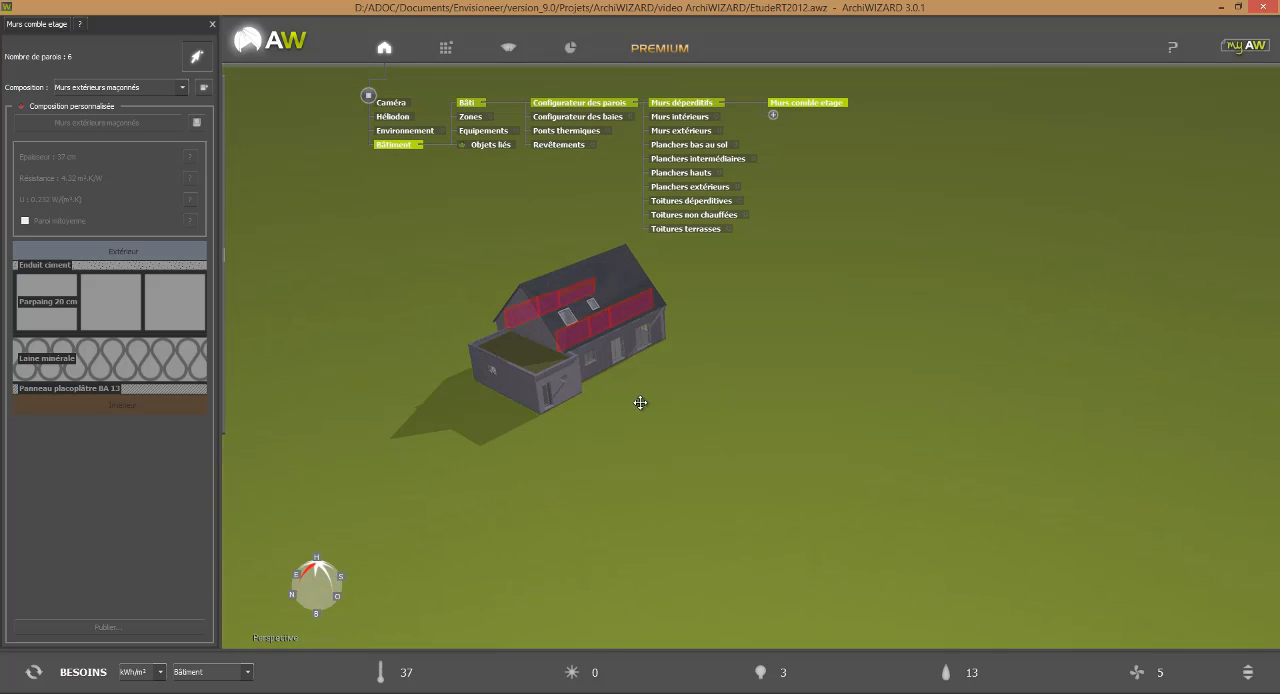
scroll(641, 405, up, 3)
middle_drag(641, 407, 737, 483)
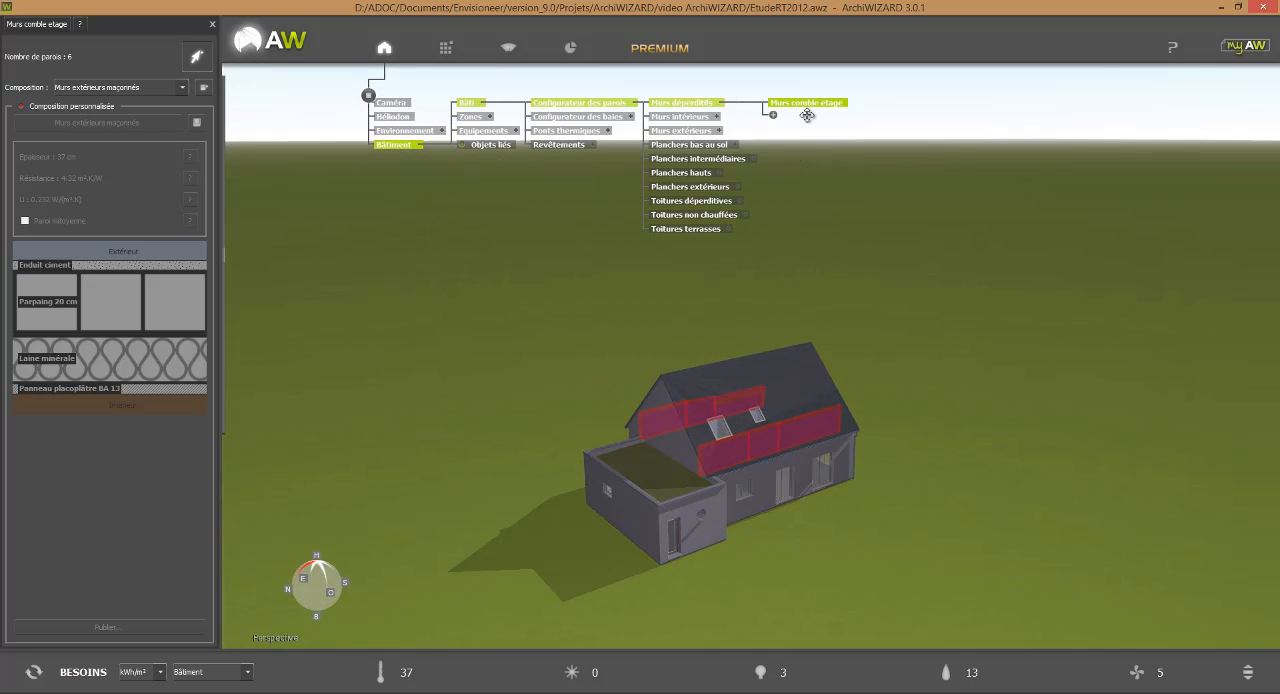
Apply the Cloison plâtre alvéolé composition from the base library's non-insulated plaster walls to the Murs comble etage group.
mouse_move(260, 198)
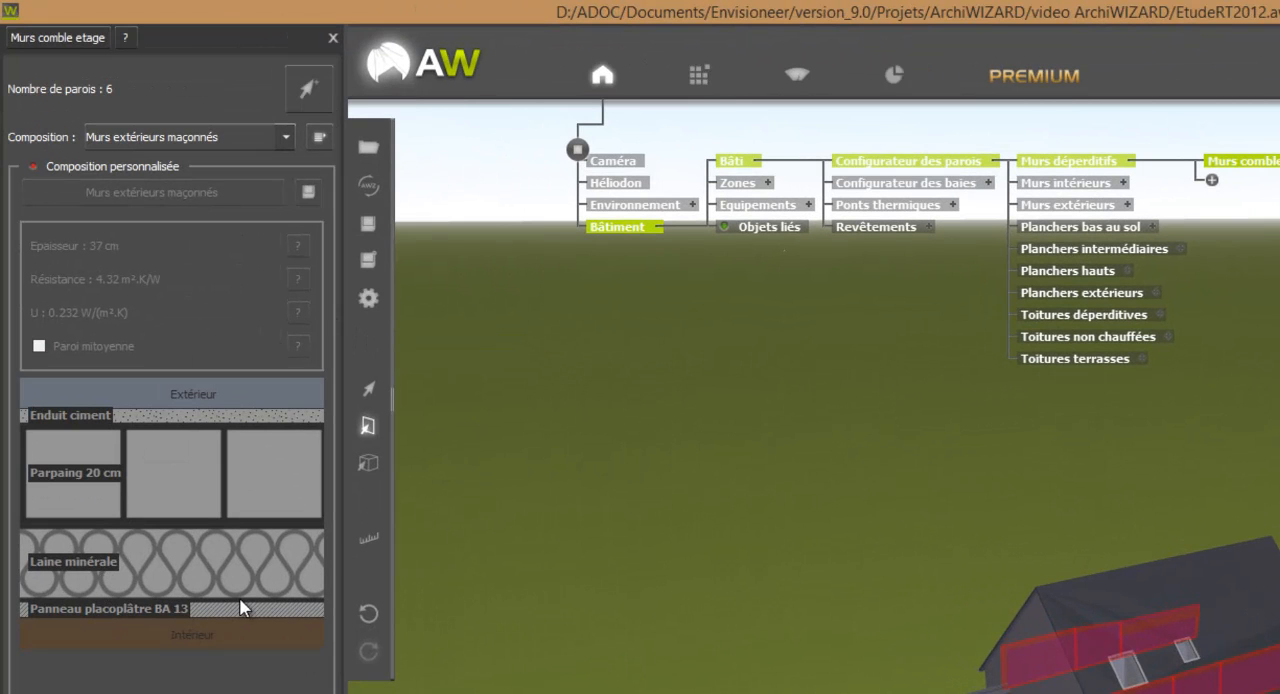
click(698, 80)
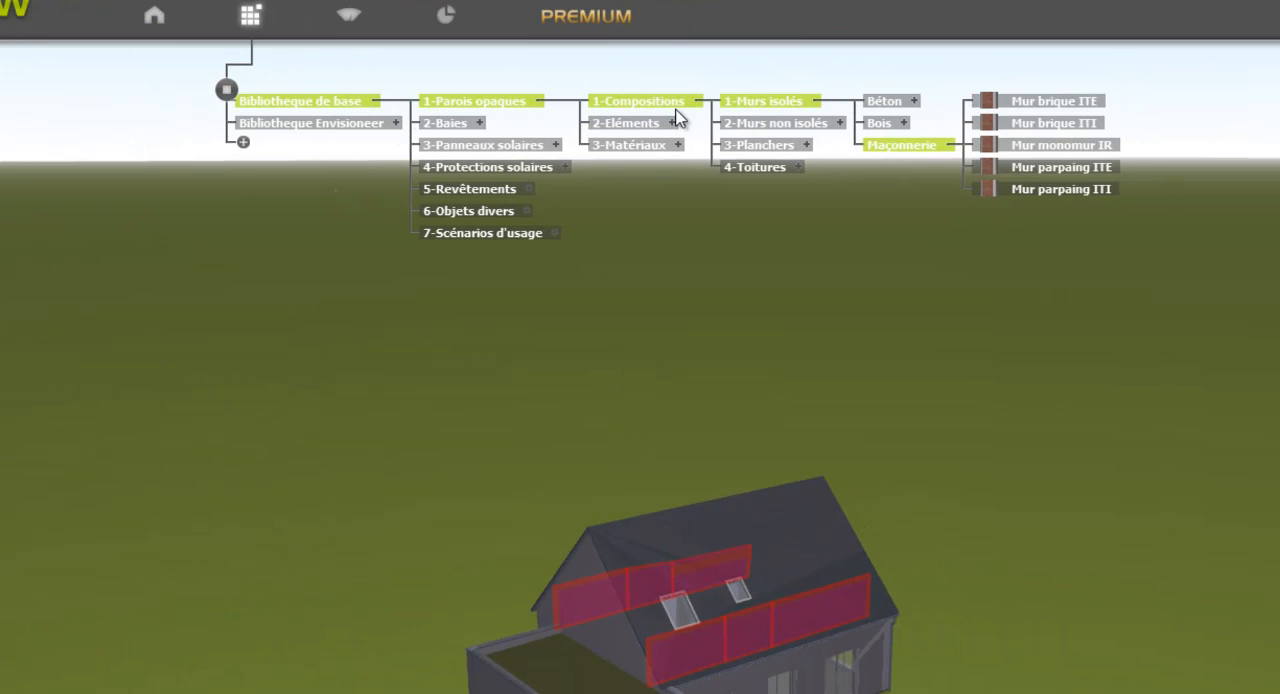
click(805, 124)
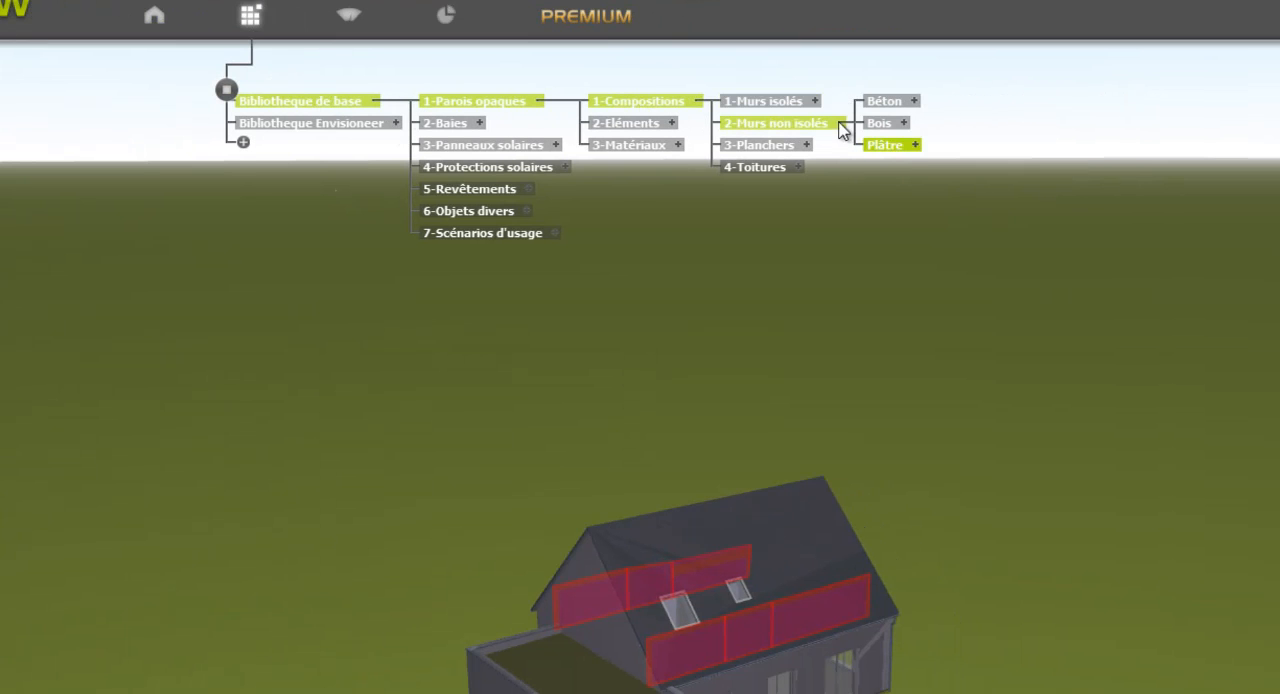
click(916, 148)
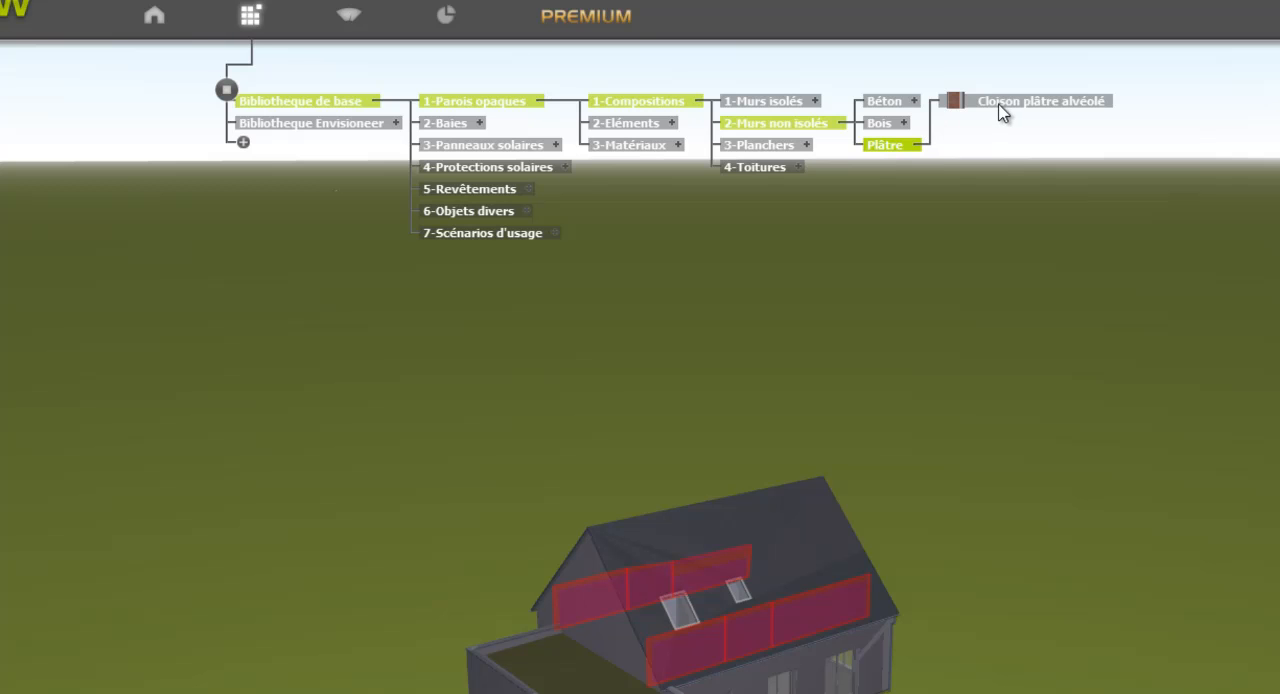
drag(1003, 113, 822, 427)
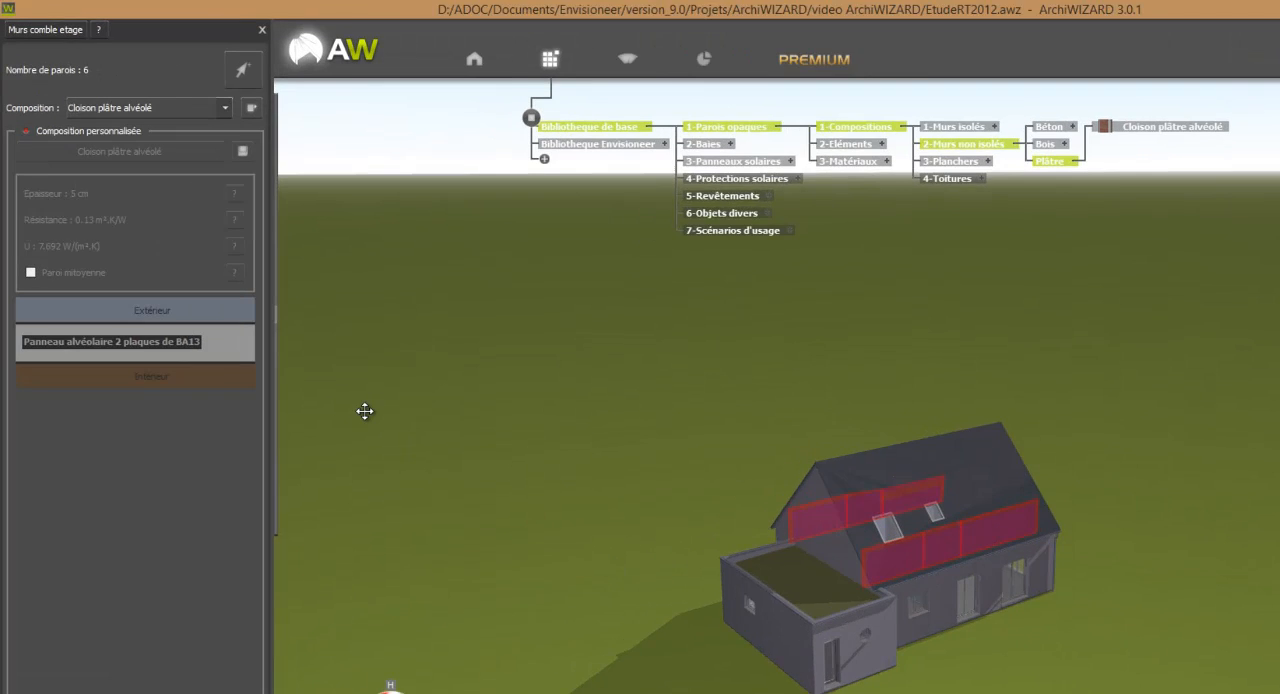
Enable the custom composition for Murs comble etage and add a Laine minérale insulation layer on the exterior side of the panel.
mouse_move(238, 314)
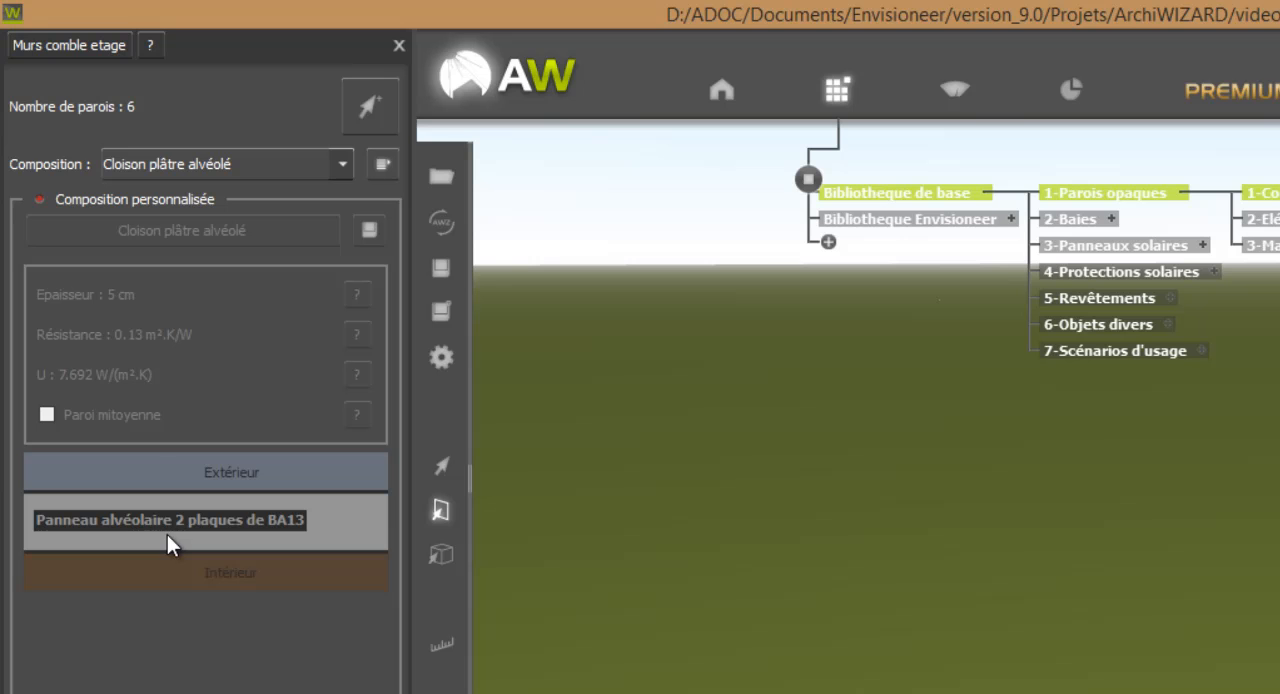
click(173, 198)
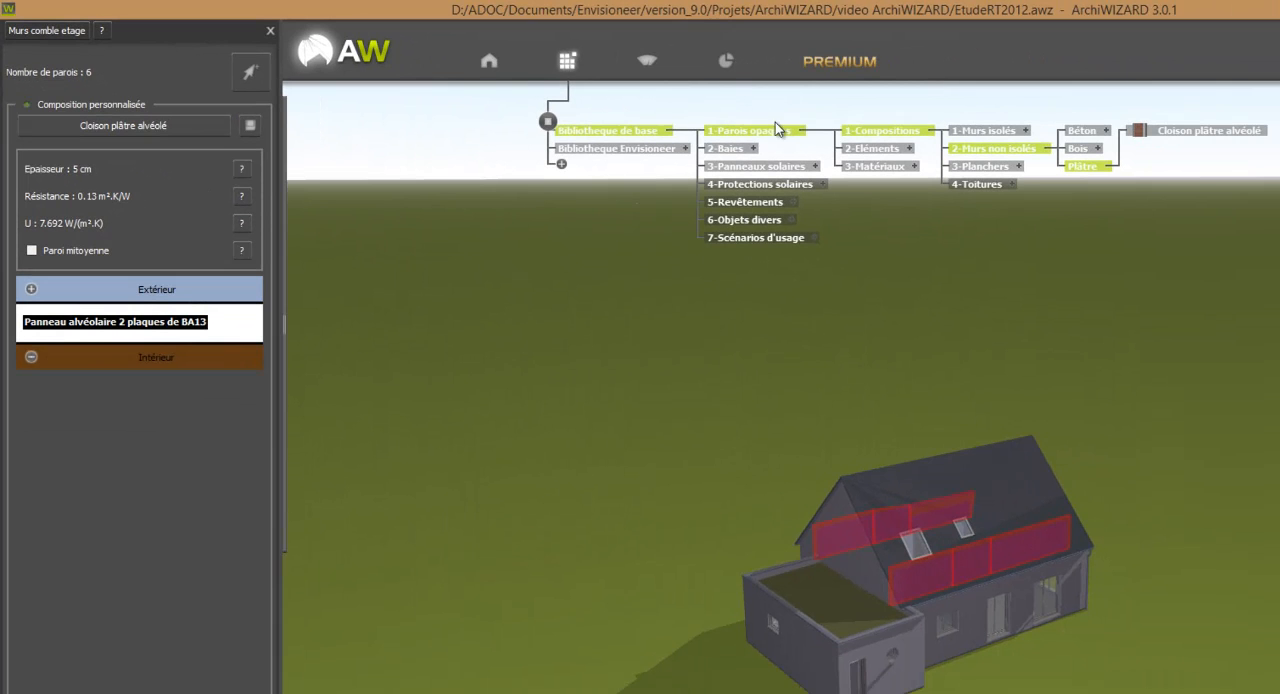
click(915, 166)
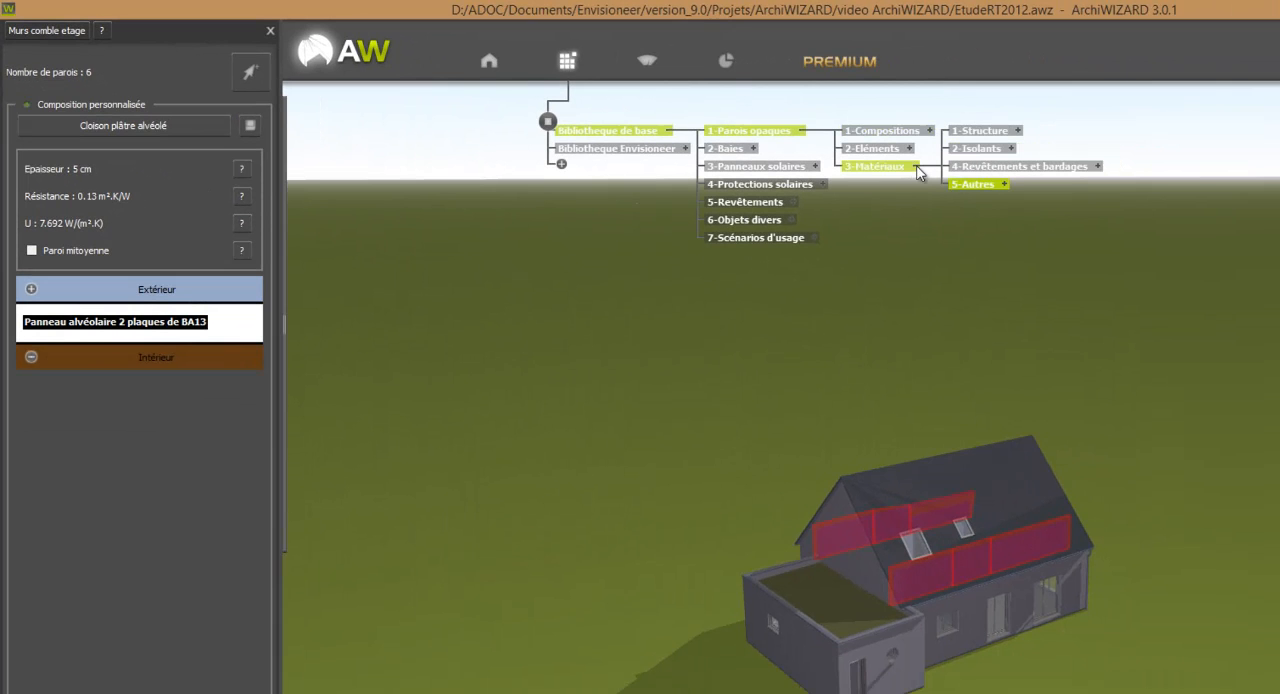
click(1013, 148)
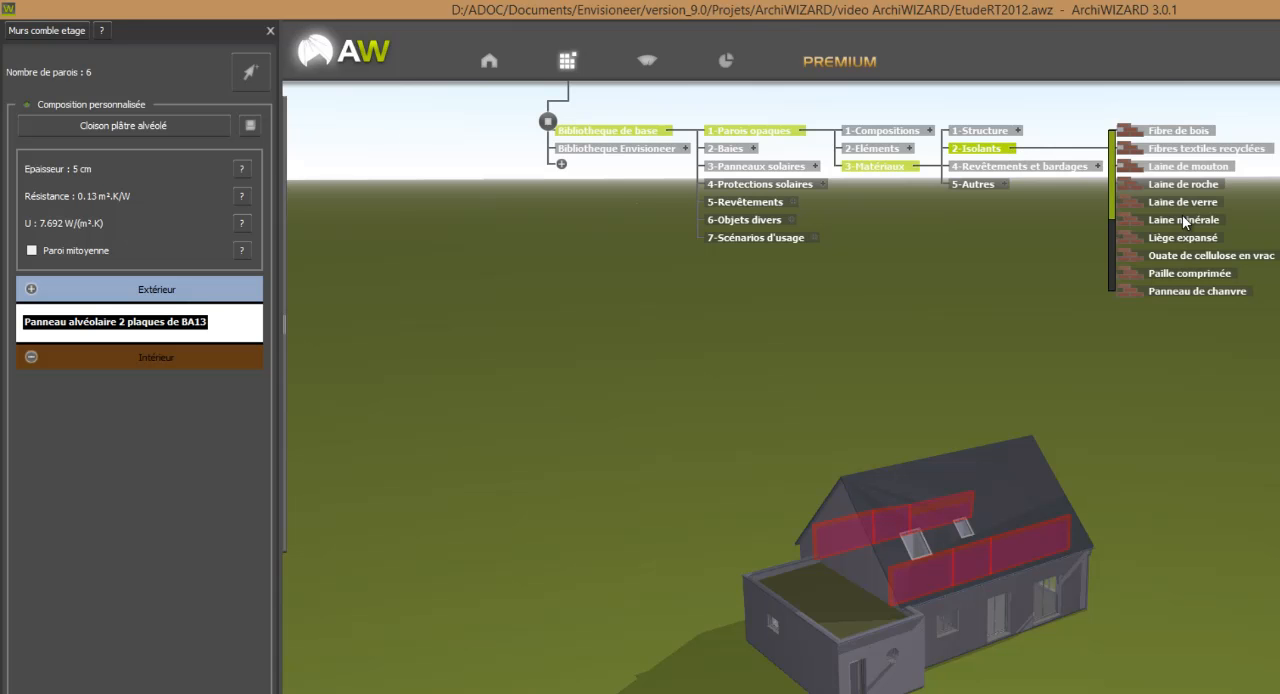
drag(1191, 225, 1093, 267)
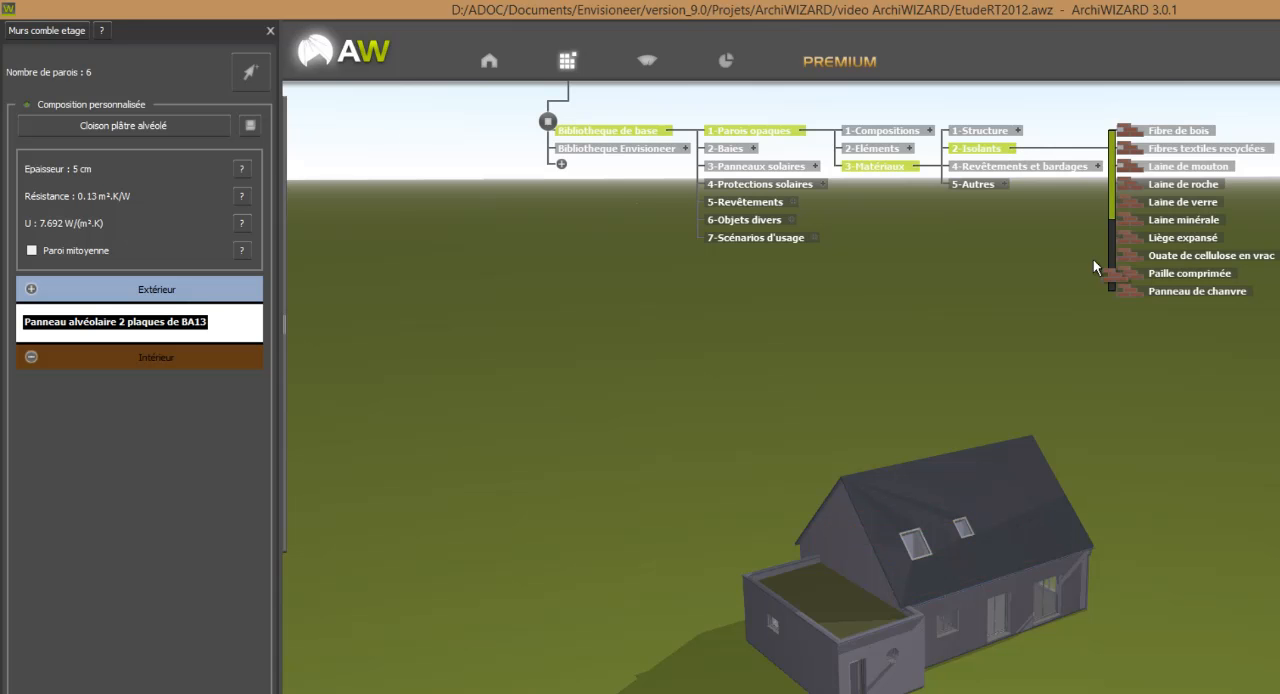
drag(365, 297, 150, 321)
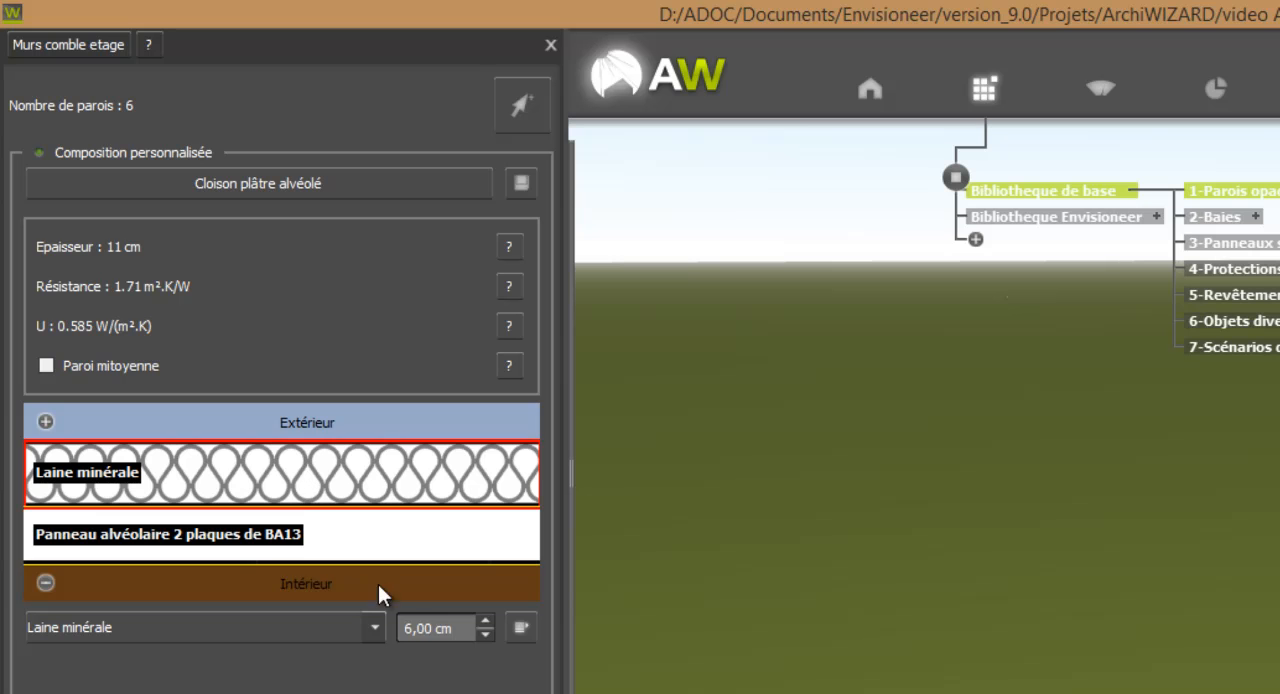
Increase the Laine minérale layer's thickness above 7 cm in the Murs comble etage composition.
click(487, 621)
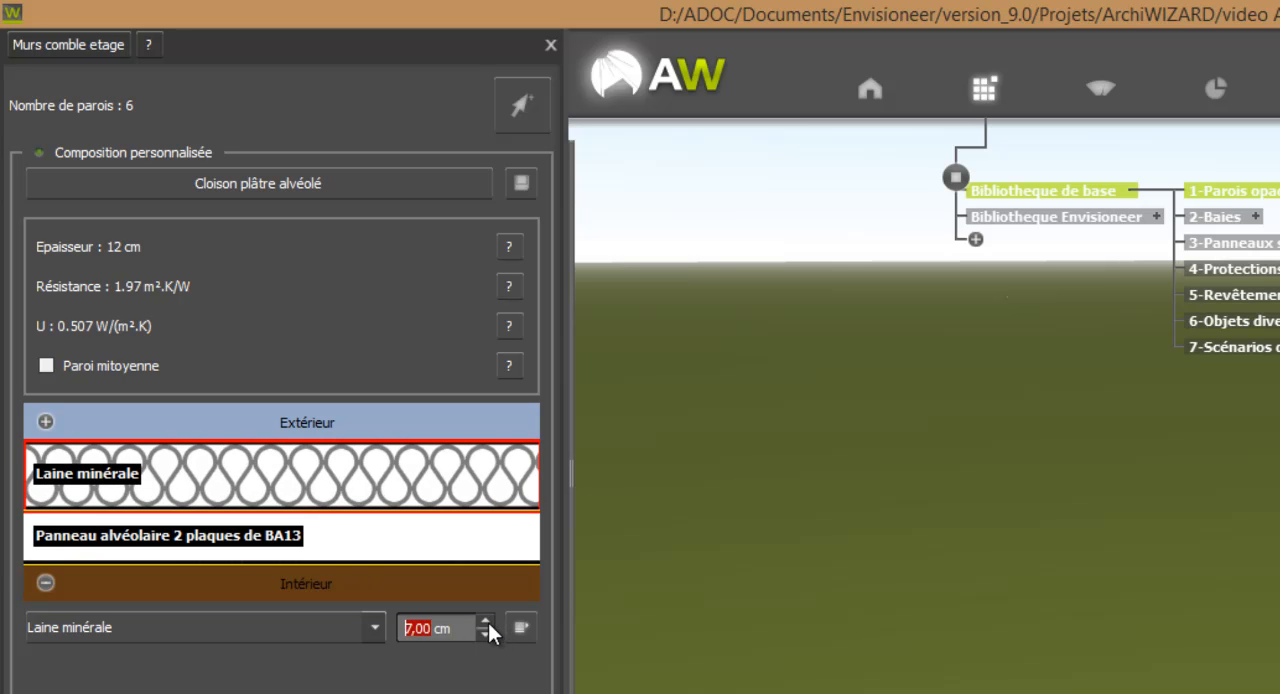
click(487, 621)
click(487, 621)
click(487, 621)
click(487, 621)
click(487, 621)
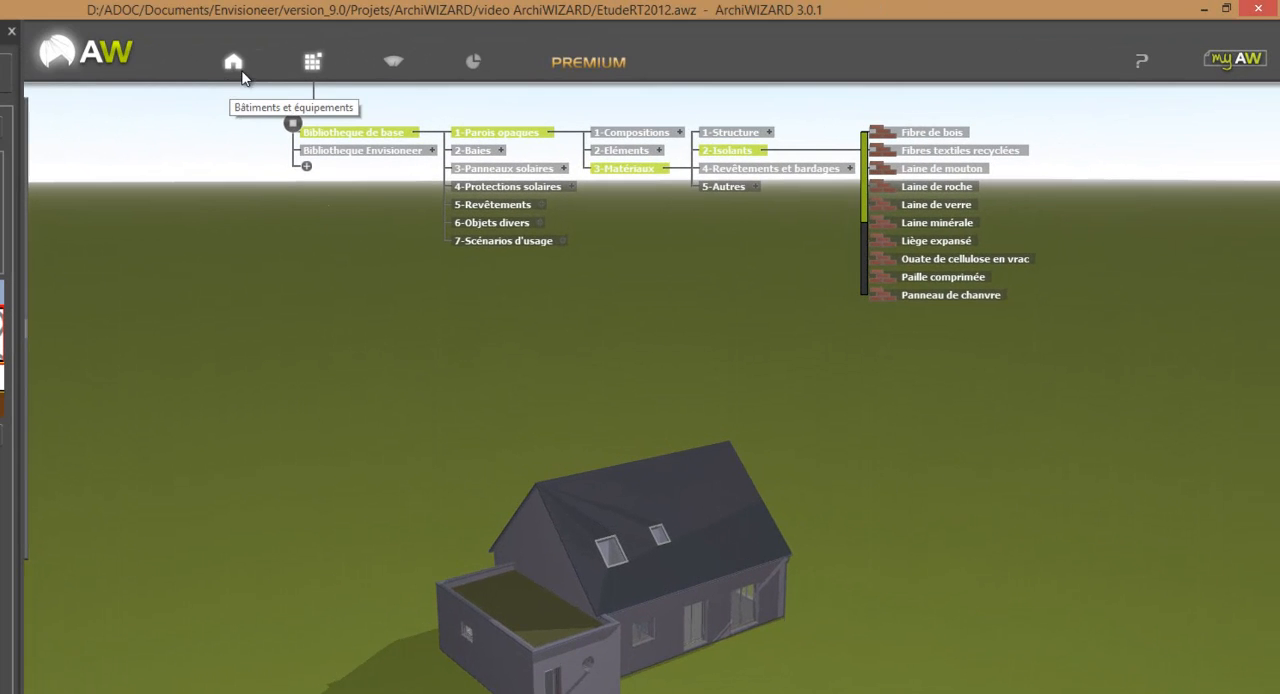
Review the walls and compositions under Murs intérieurs, Murs extérieurs, Planchers bas au sol and Planchers intermédiaires in the wall configurator.
click(234, 62)
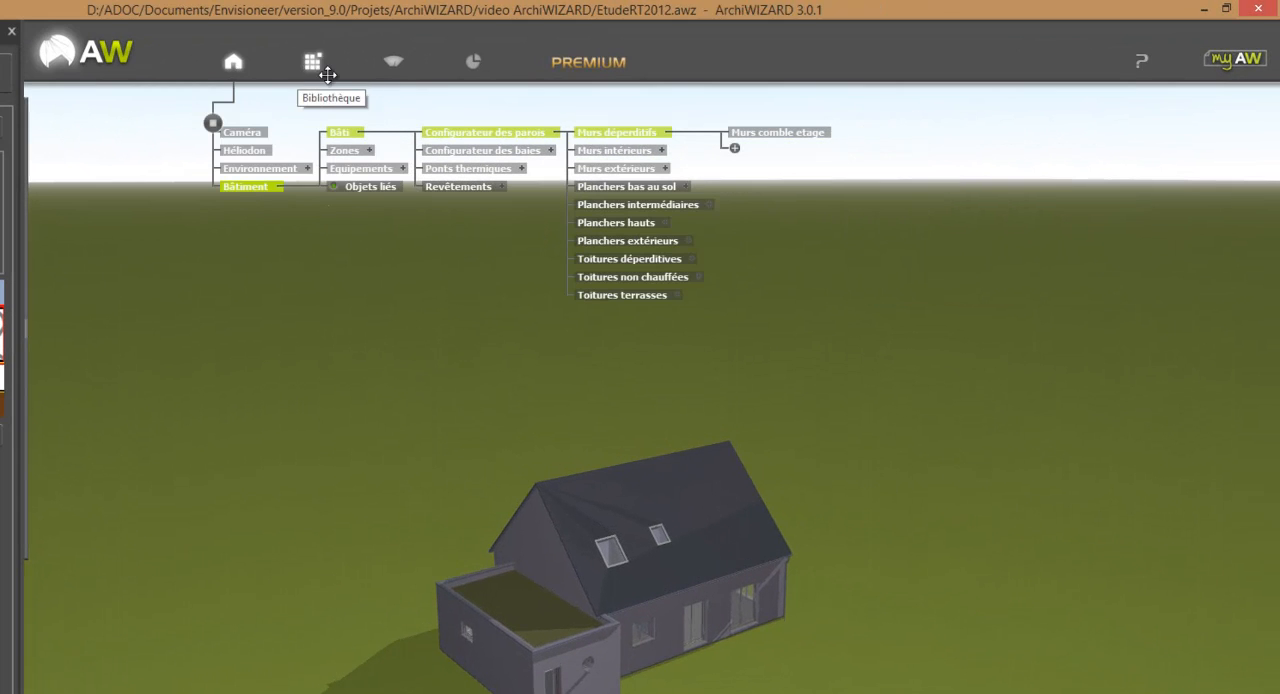
click(632, 156)
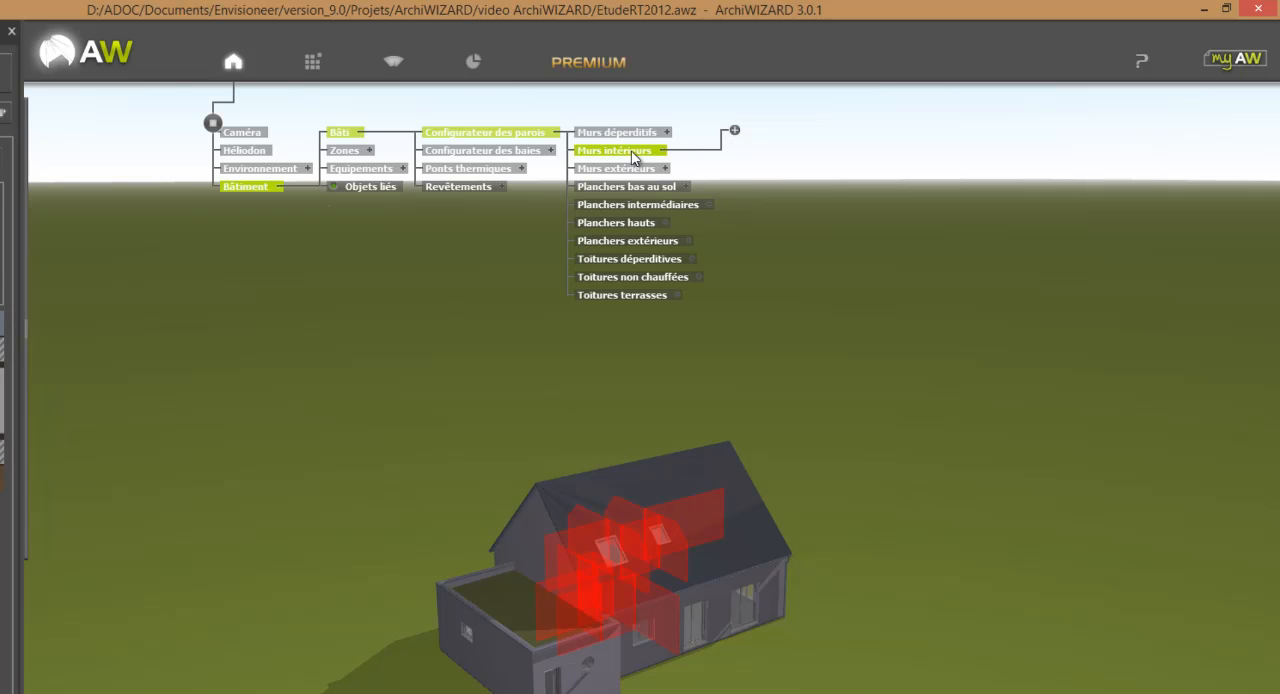
middle_drag(900, 606, 695, 603)
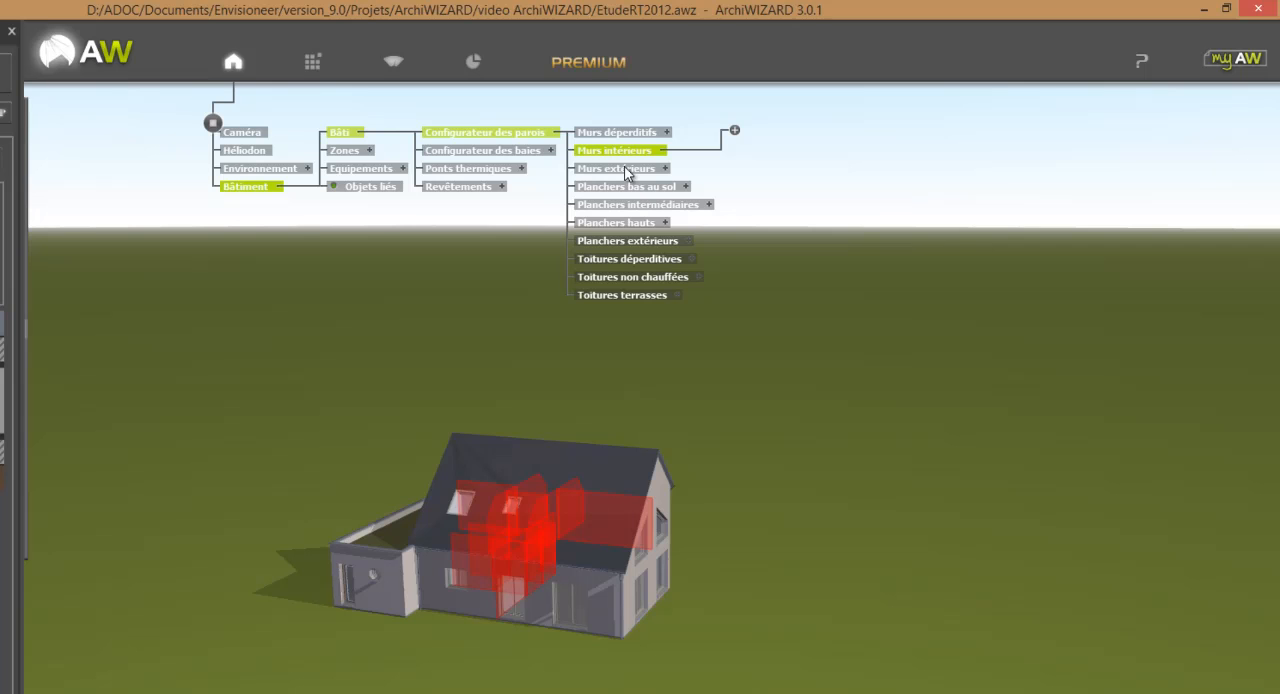
click(627, 170)
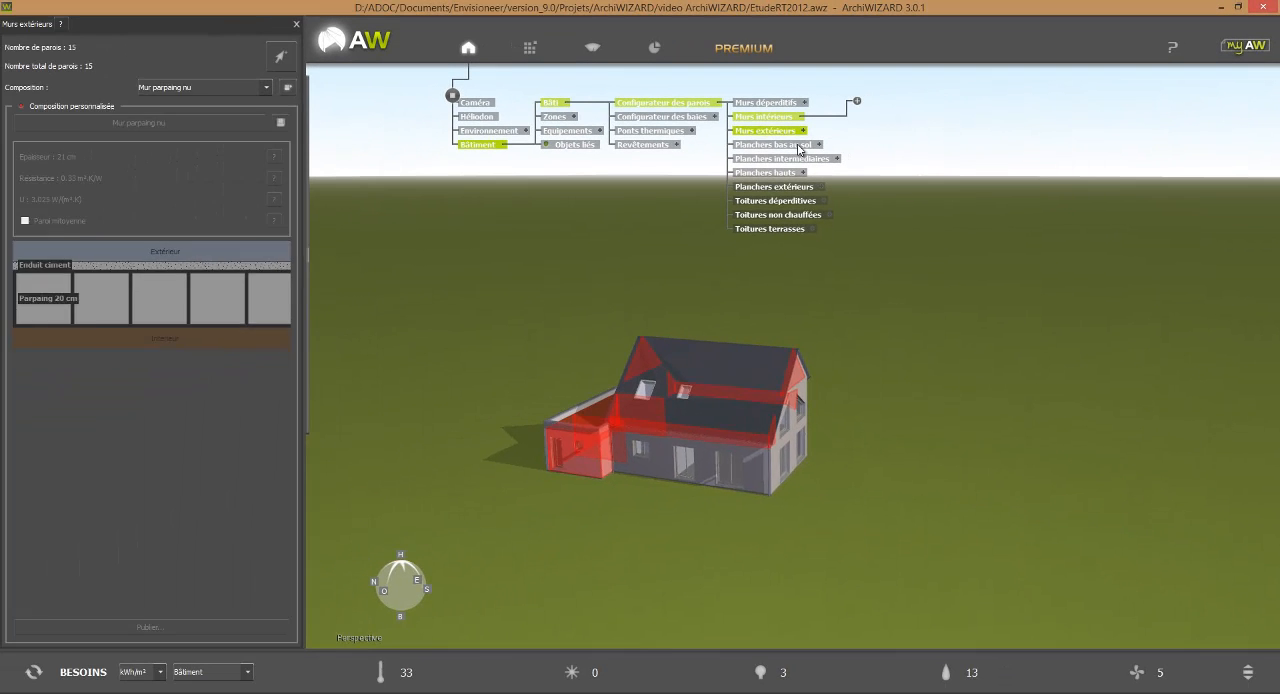
click(799, 146)
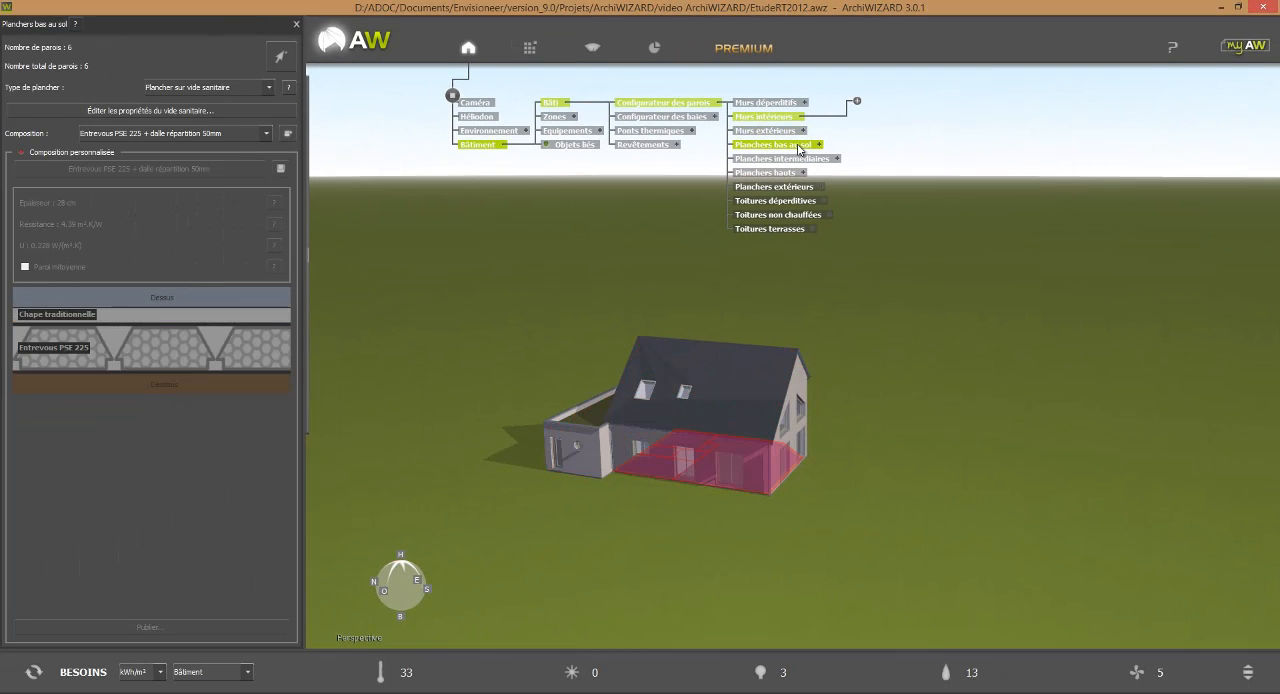
click(806, 158)
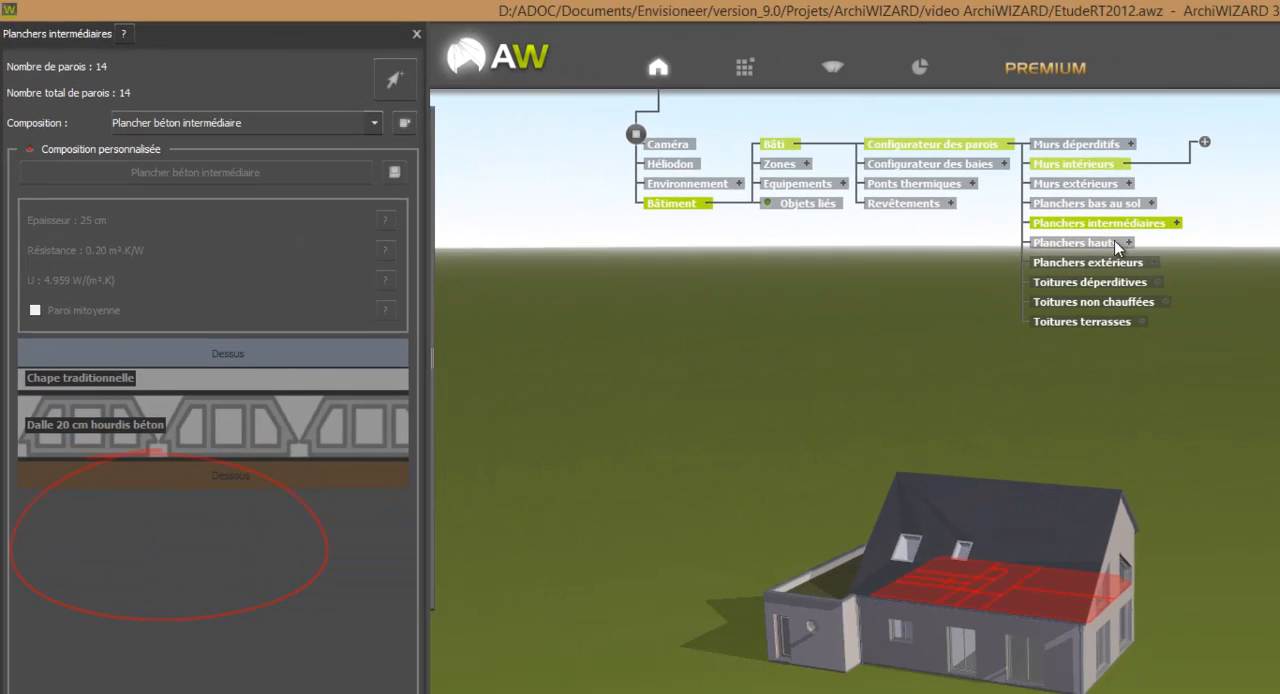
Create a new group named "Planchers comble etage" under Planchers hauts in the wall configurator.
click(1047, 232)
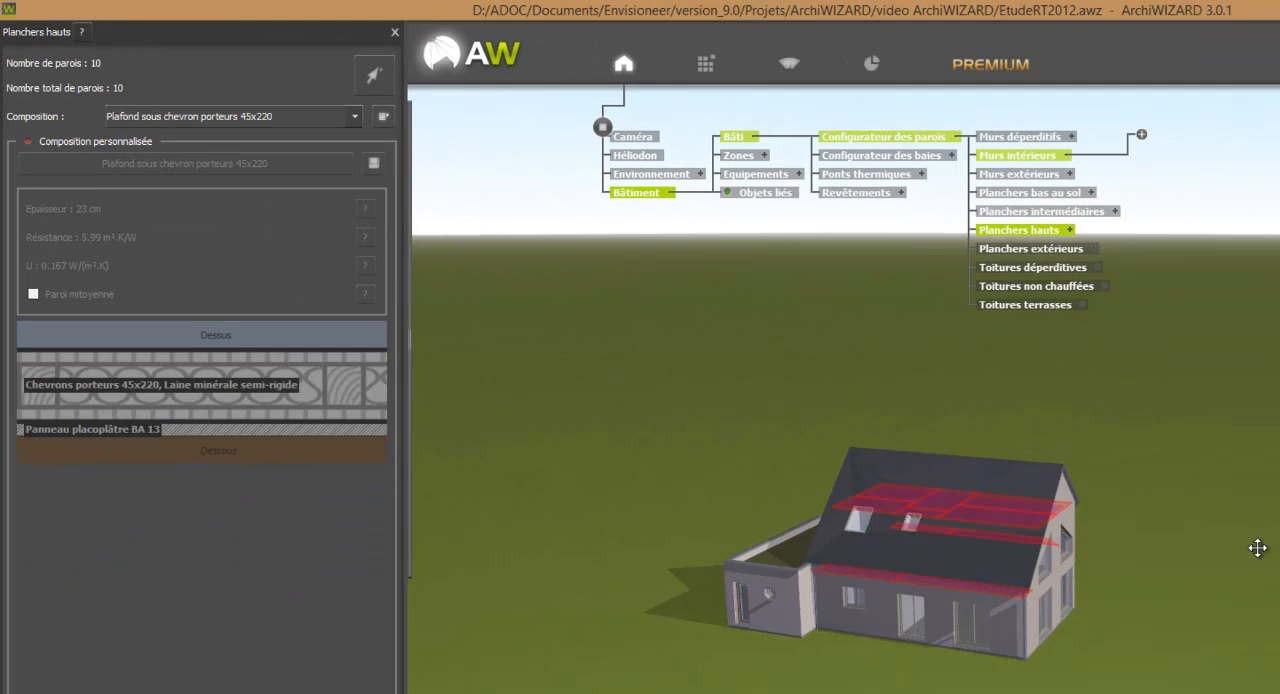
drag(1214, 594, 1035, 597)
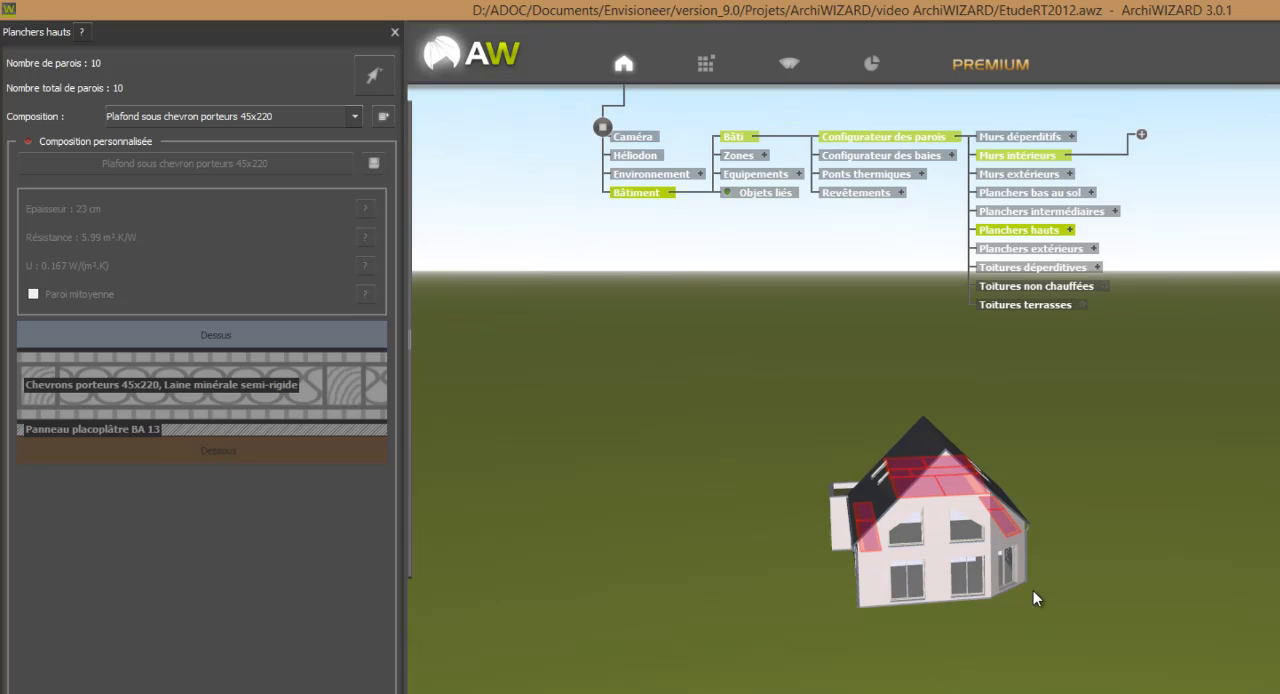
click(1069, 232)
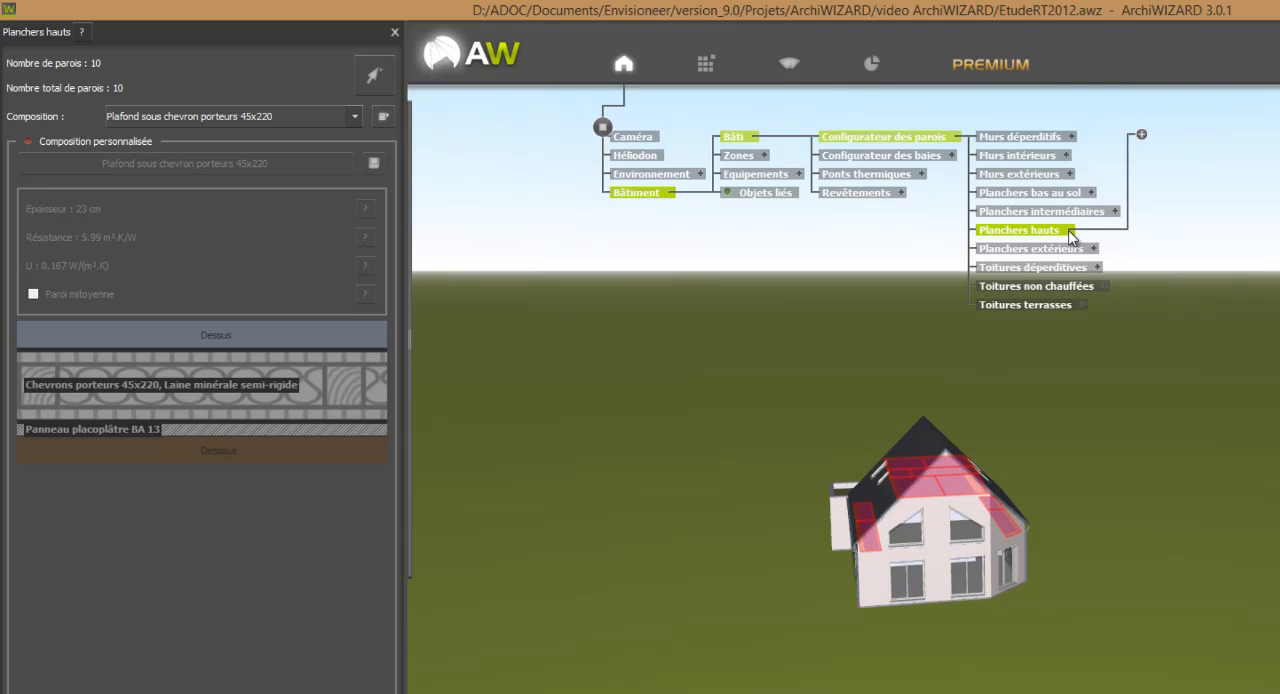
click(1142, 135)
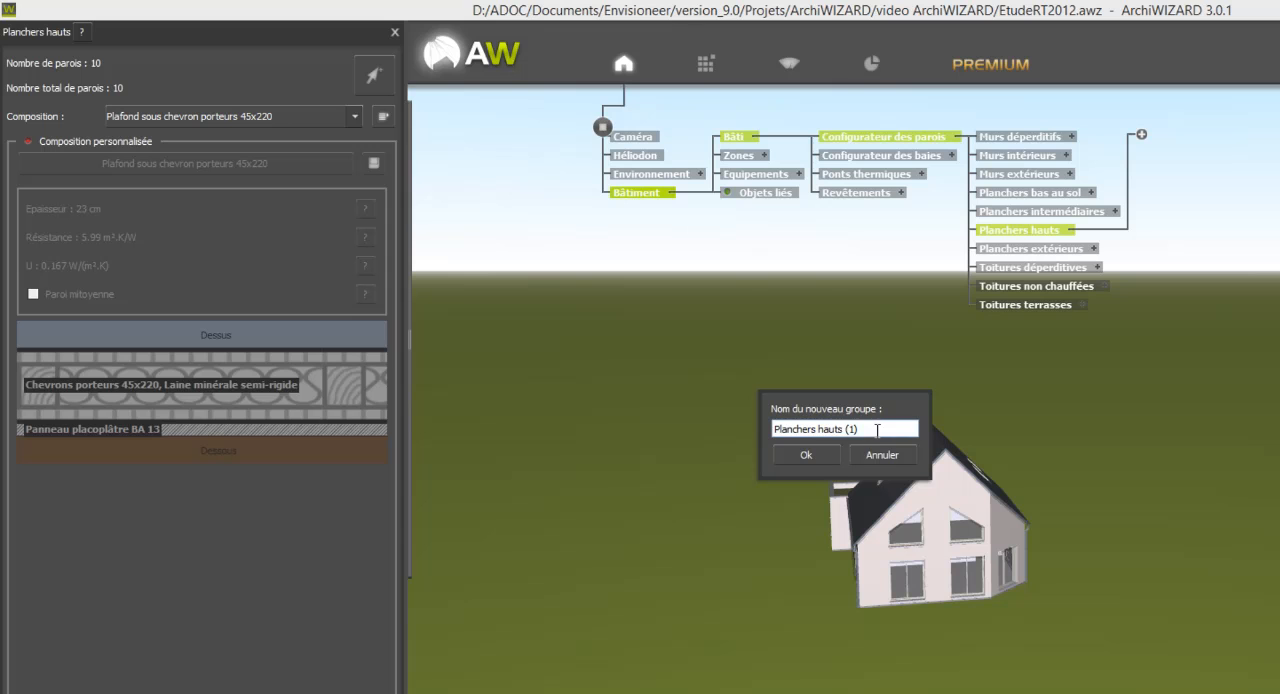
drag(877, 430, 820, 430)
text(comble etage)
click(812, 456)
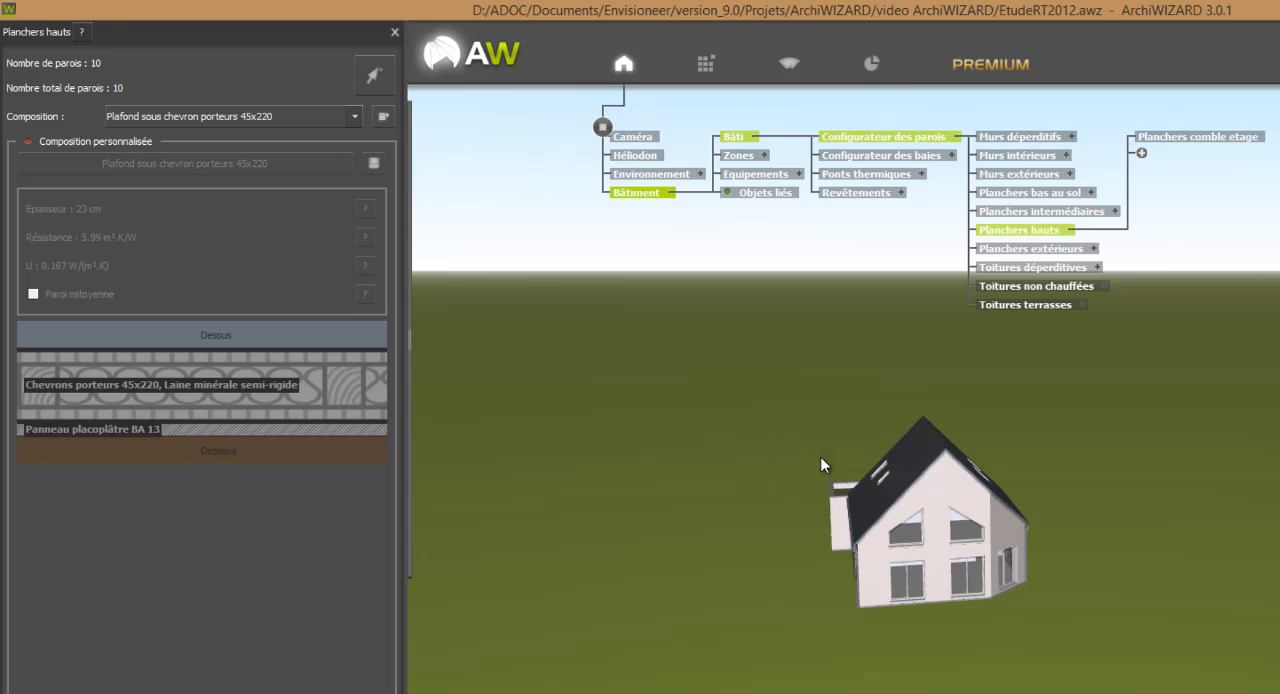
Assign the four narrow ceiling strips along the eaves, two on each roof side, to the Planchers comble etage group.
click(1232, 140)
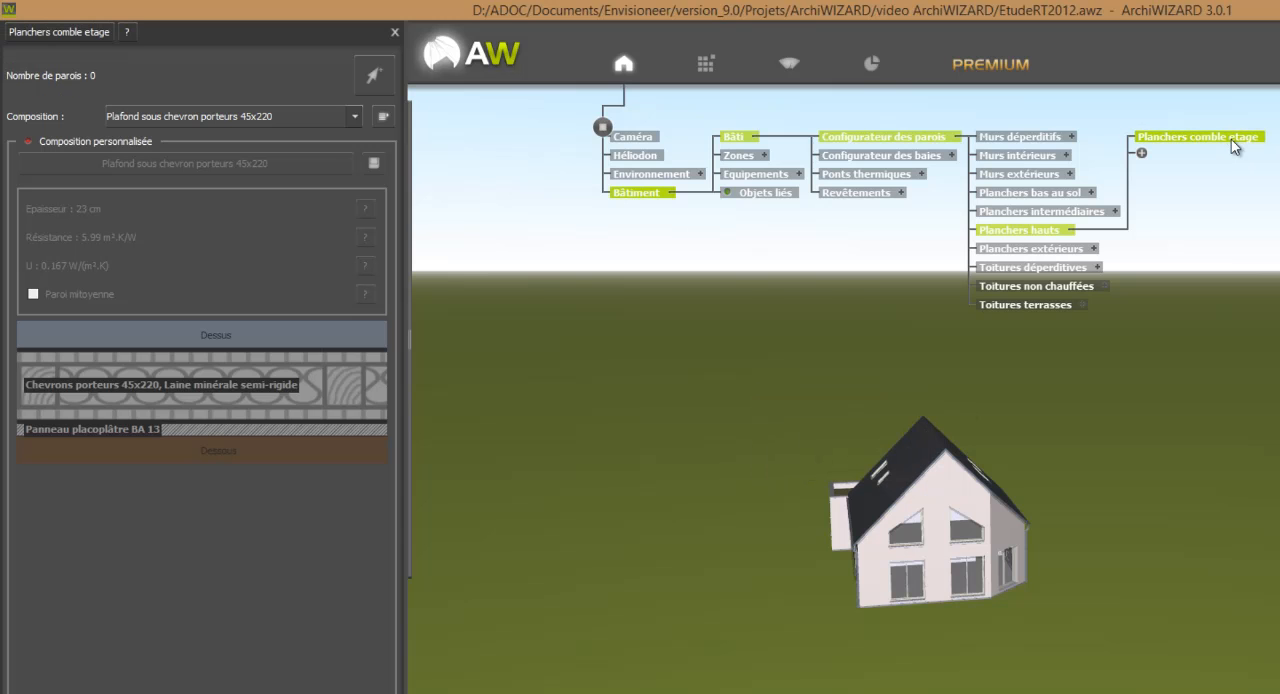
click(374, 80)
click(864, 528)
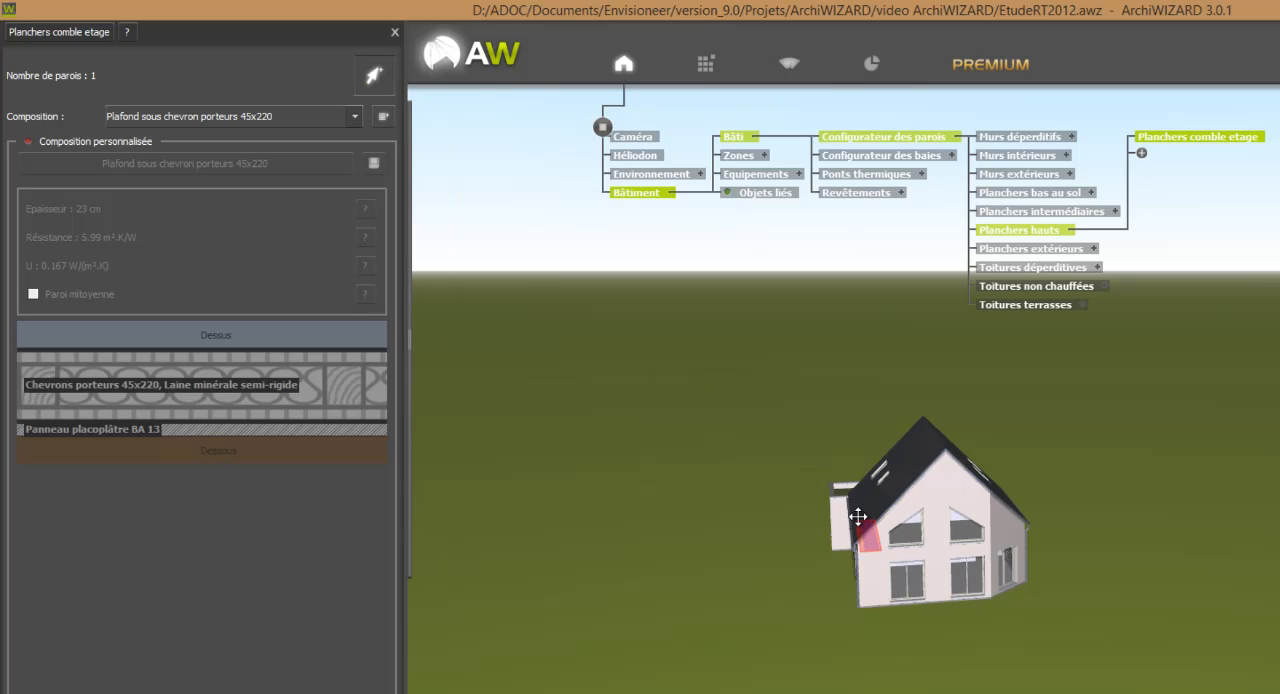
drag(970, 601, 1060, 597)
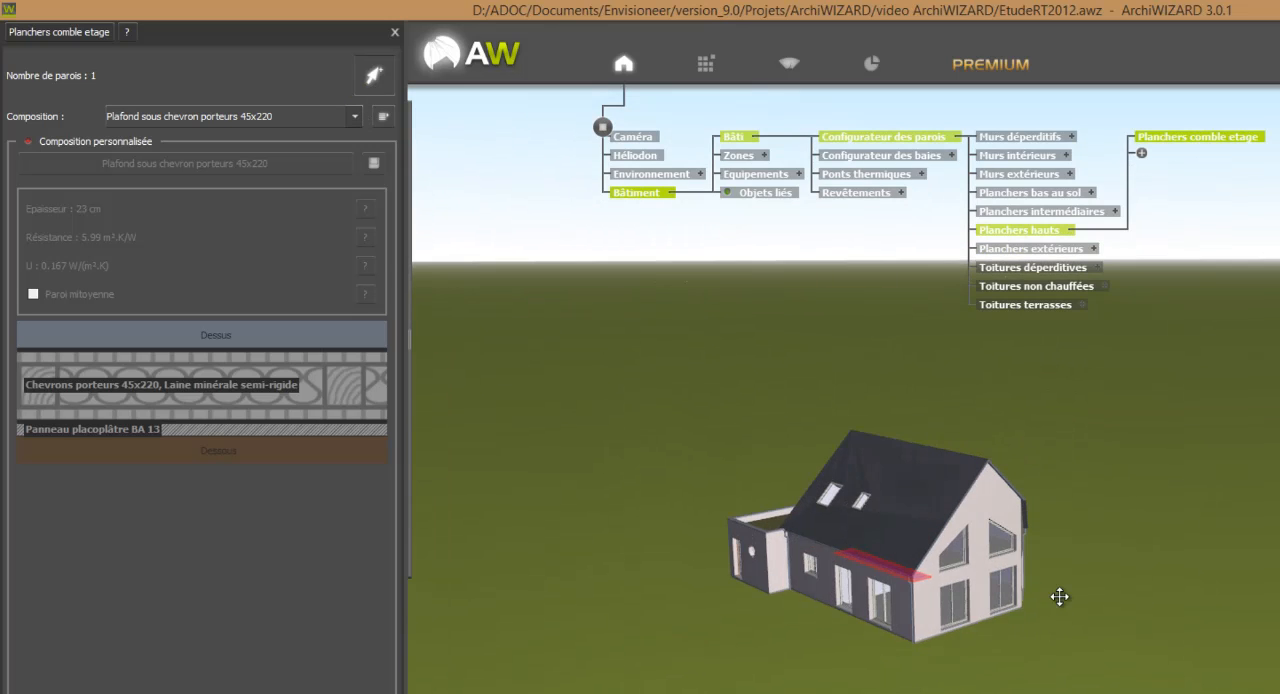
click(829, 543)
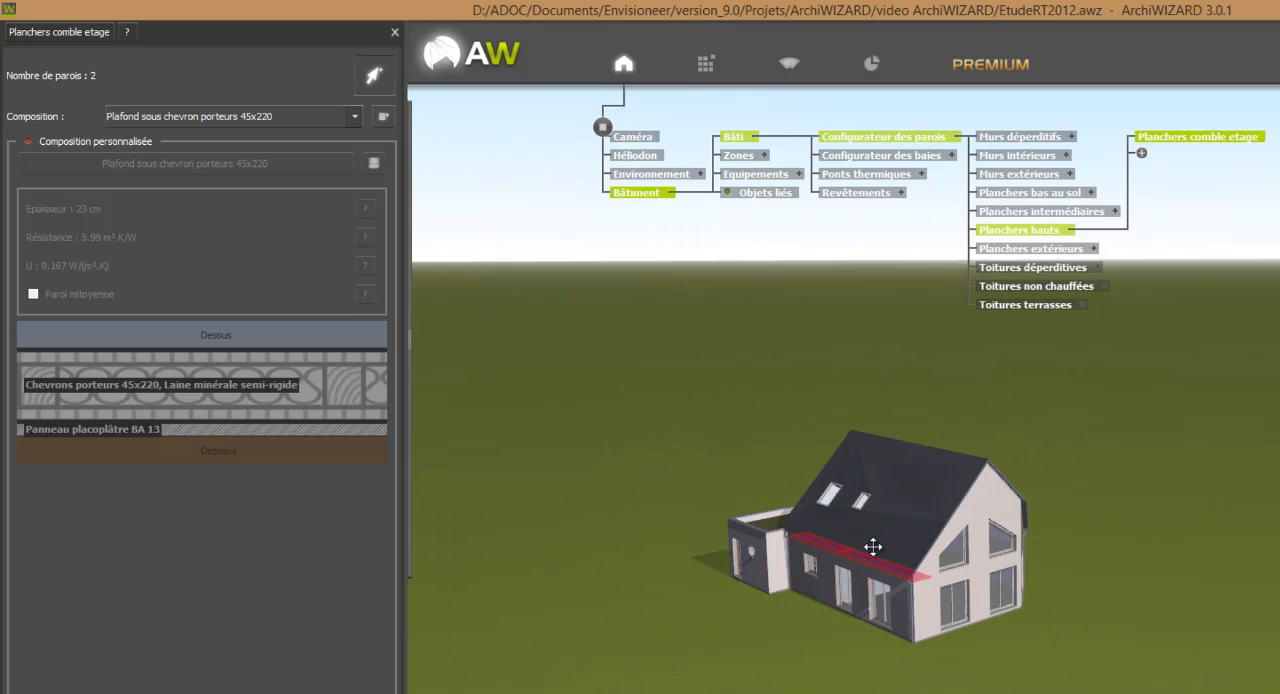
drag(1128, 557, 966, 586)
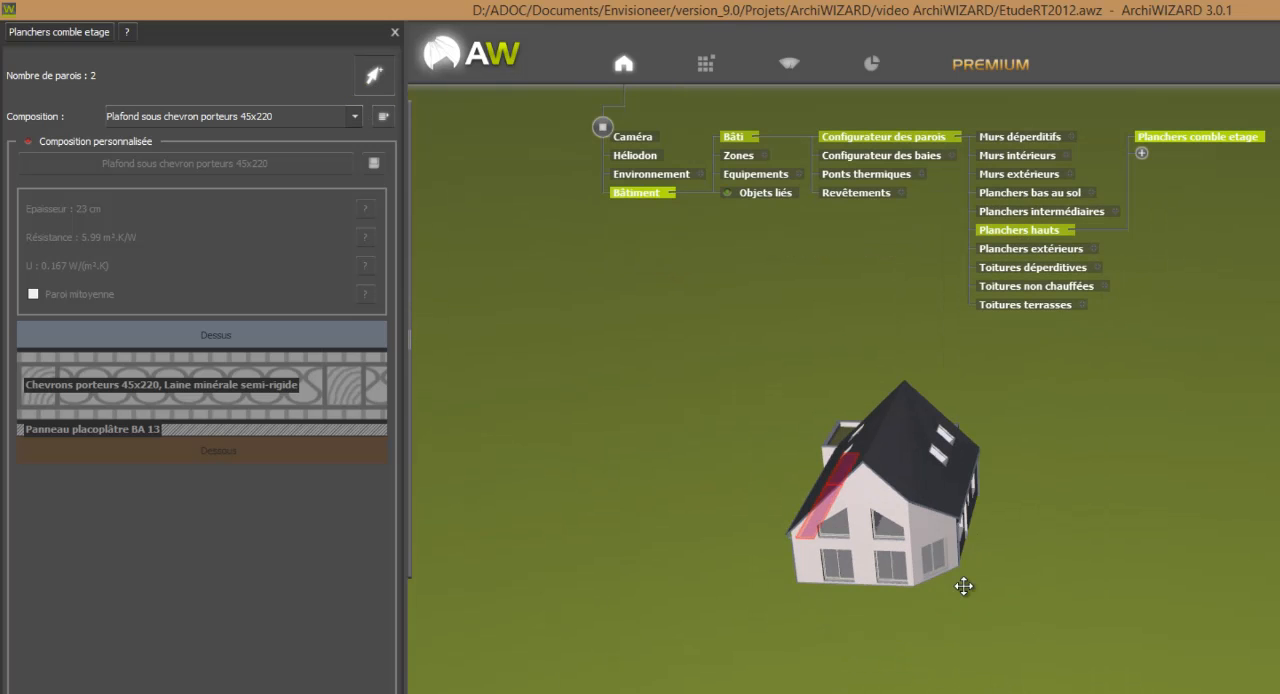
click(946, 500)
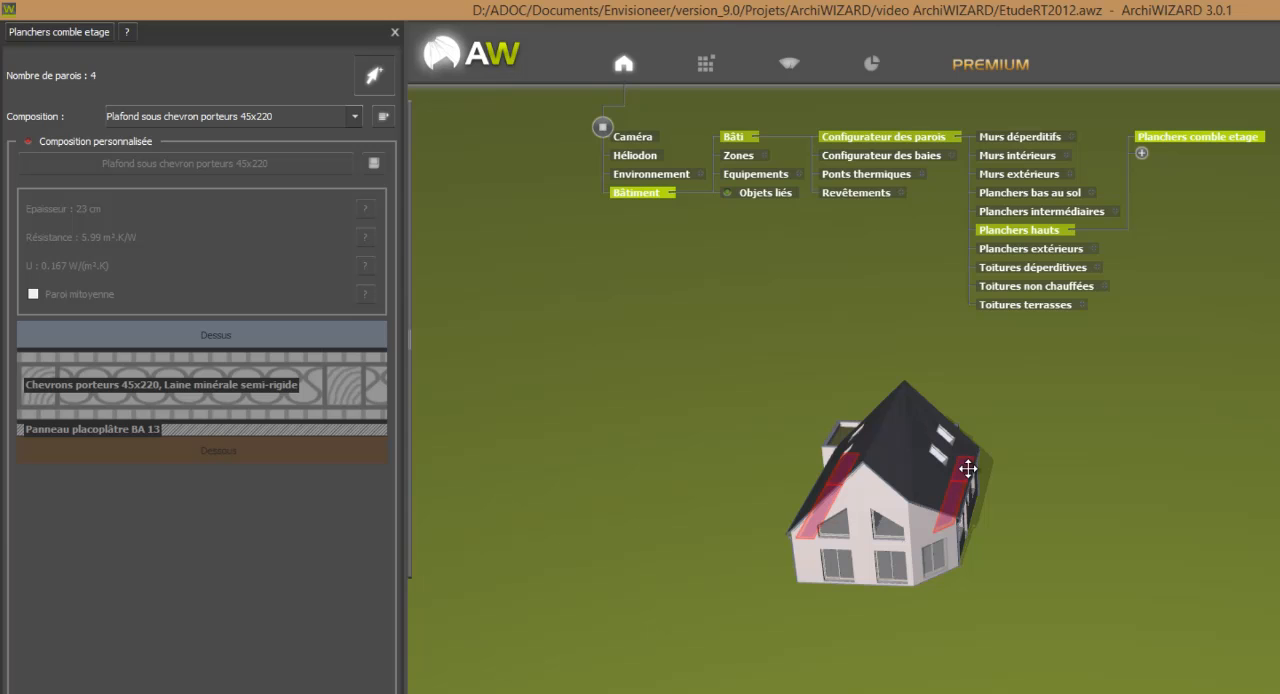
click(968, 464)
drag(1066, 617, 991, 606)
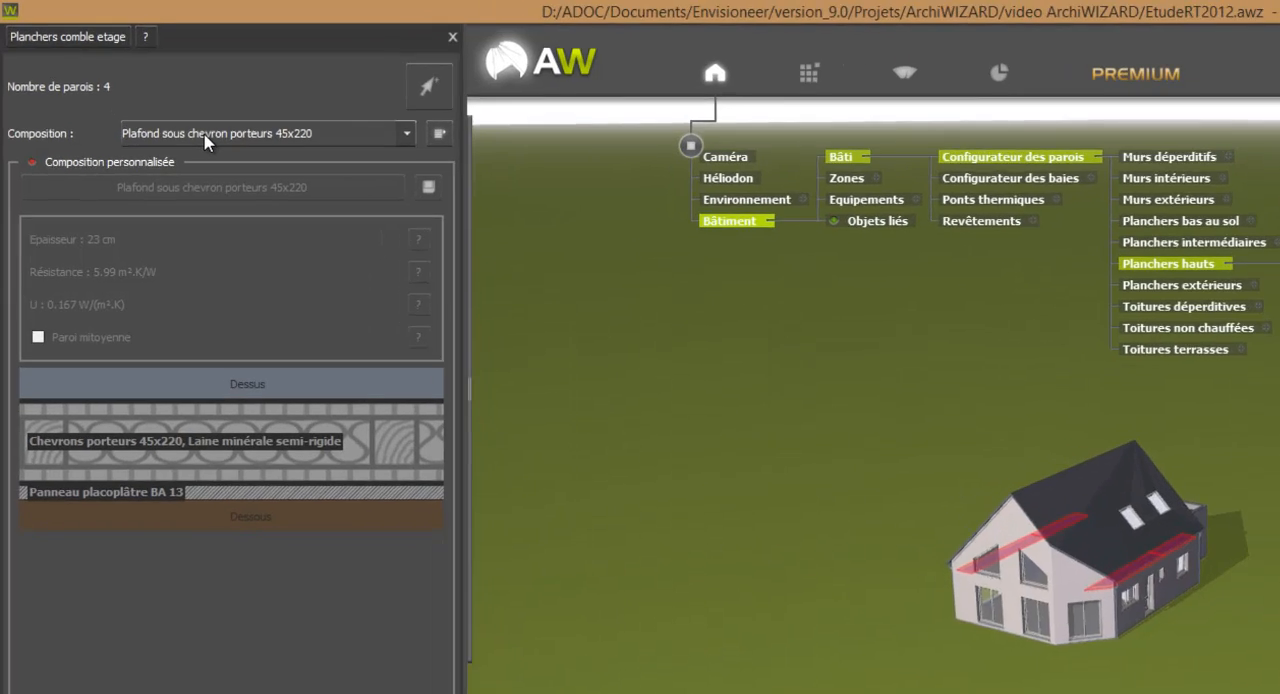
Set the Planchers comble etage composition to Plancher béton intermédiaire and enable its customisation.
click(176, 116)
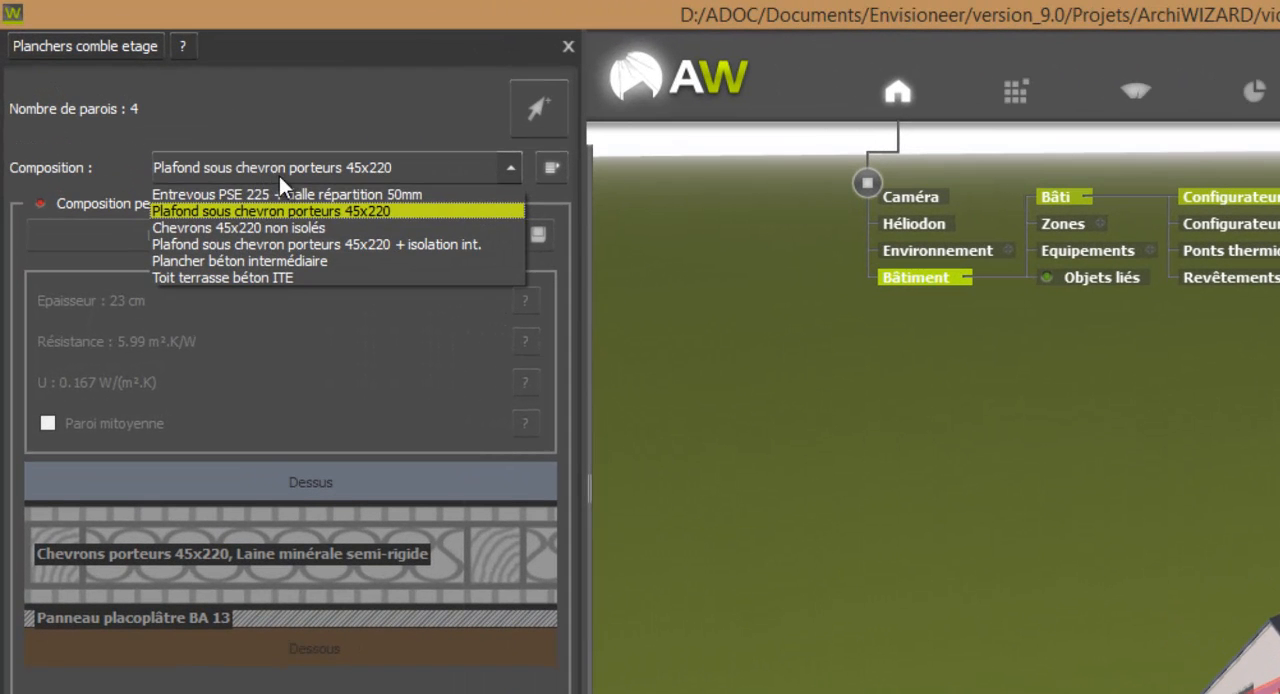
click(273, 261)
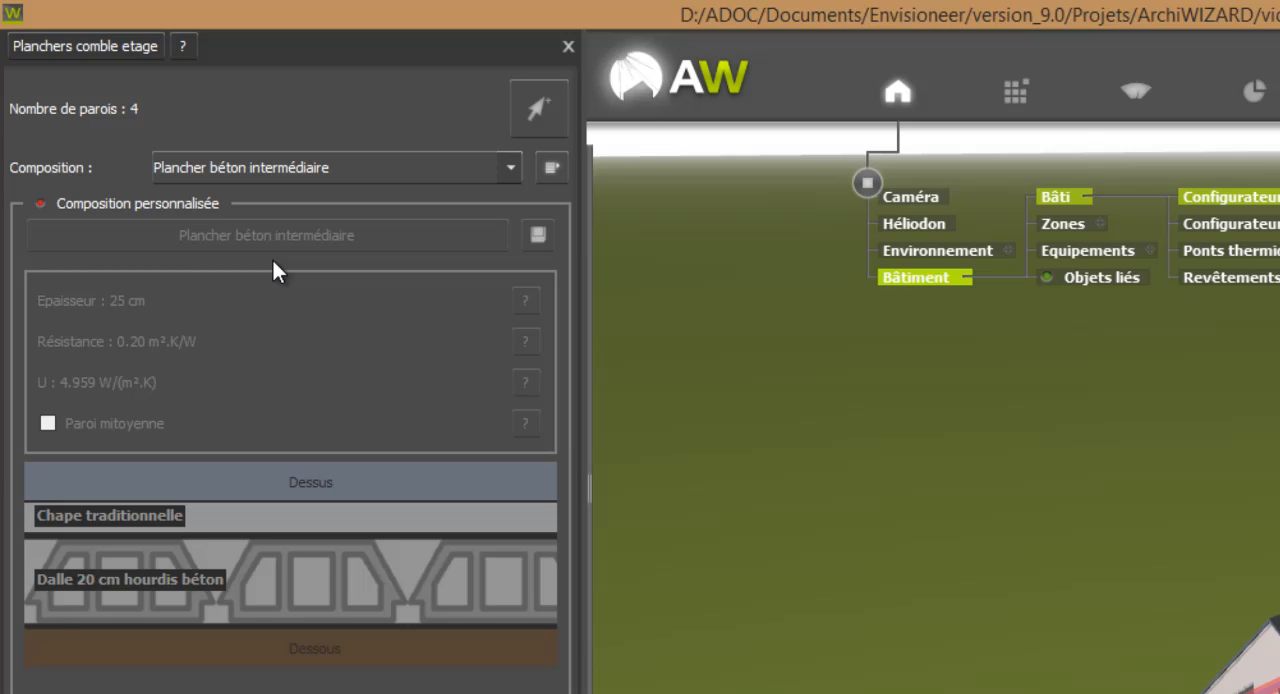
click(145, 203)
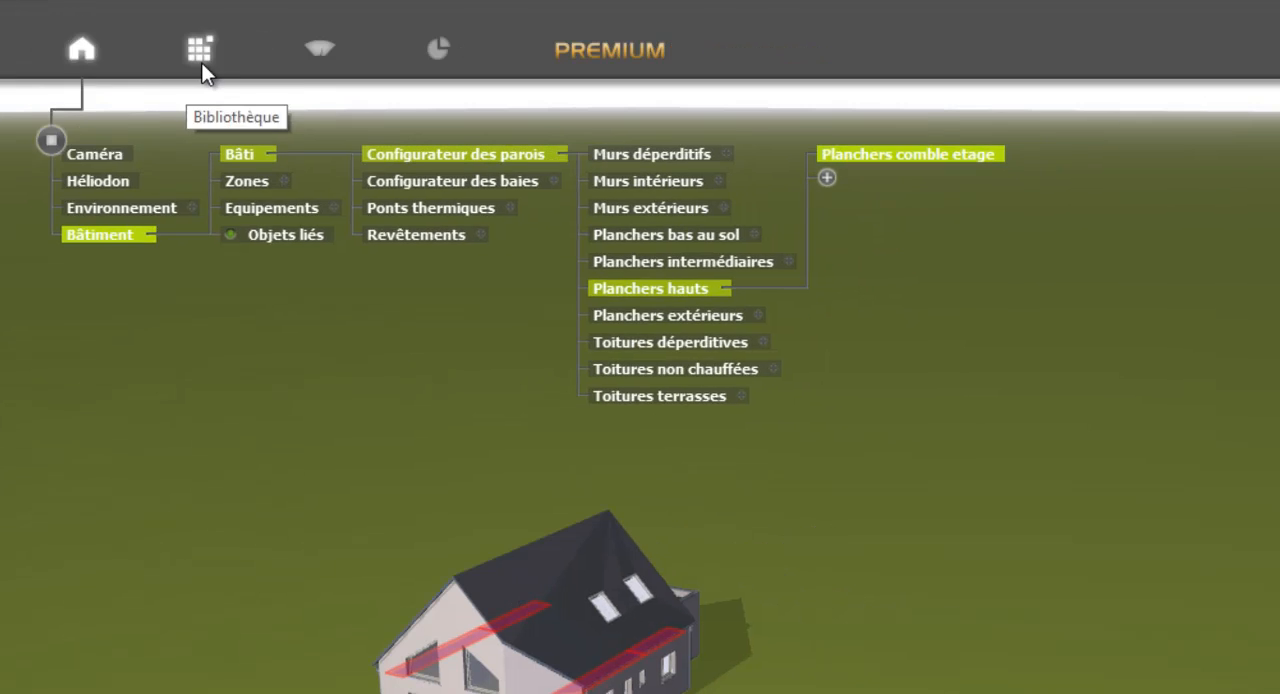
Locate the GR 32 NU insulation in Bibliotheque Envisioneer, among Saint Gobain Isover's products in the ACERMI insulation by manufacturer.
click(412, 76)
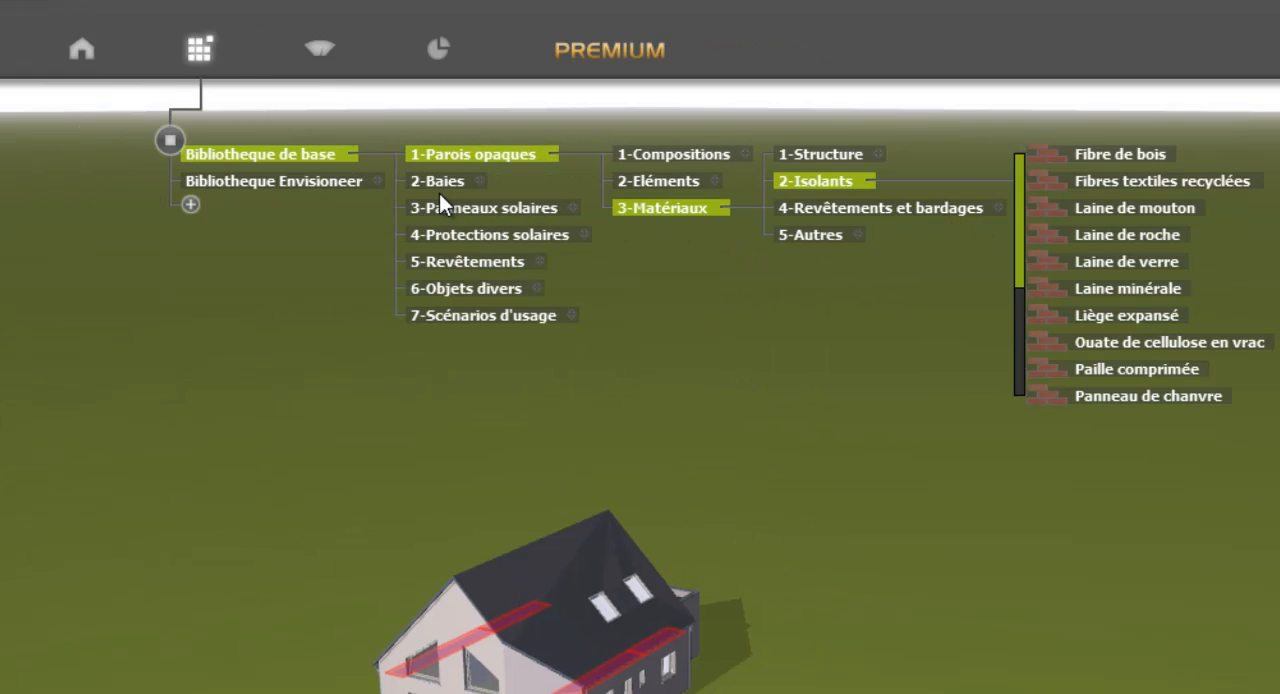
click(379, 182)
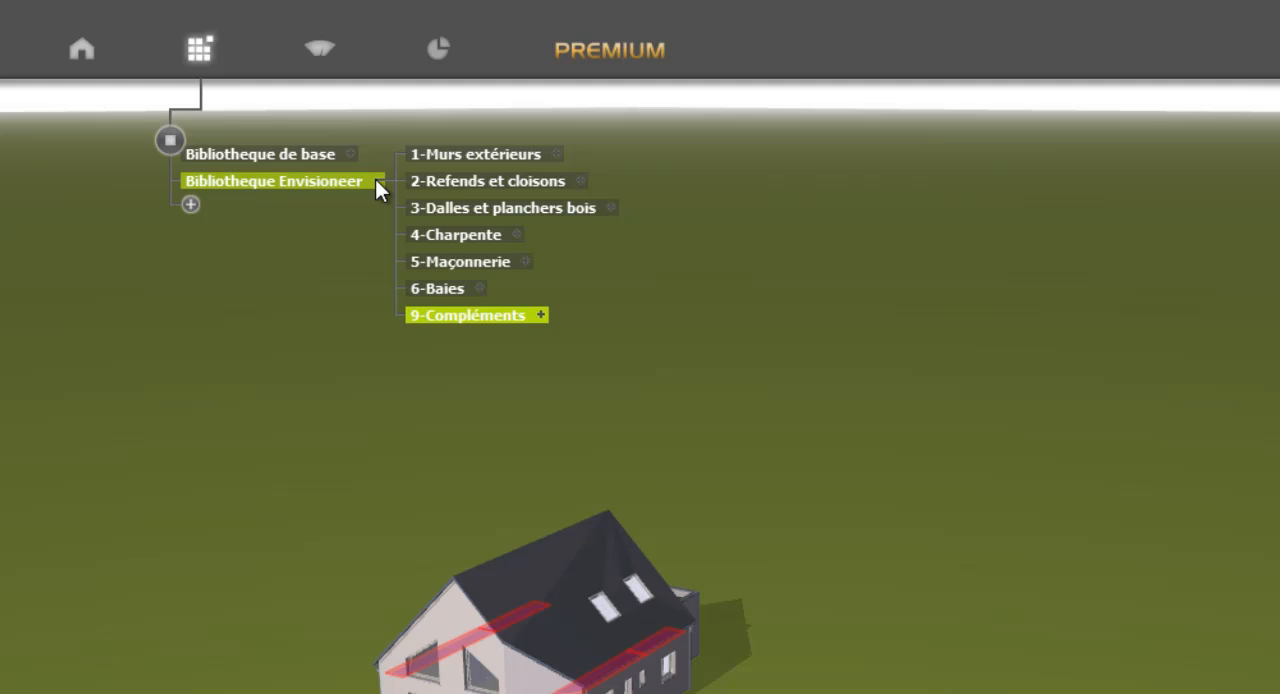
click(544, 315)
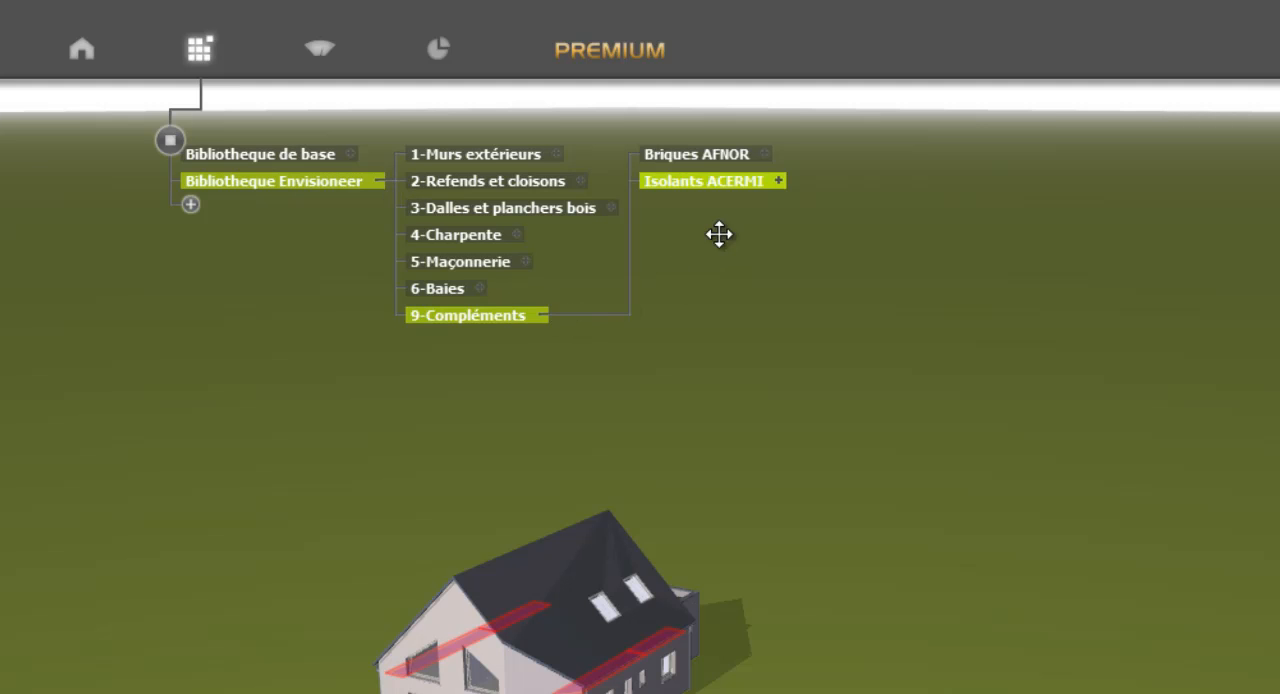
click(780, 180)
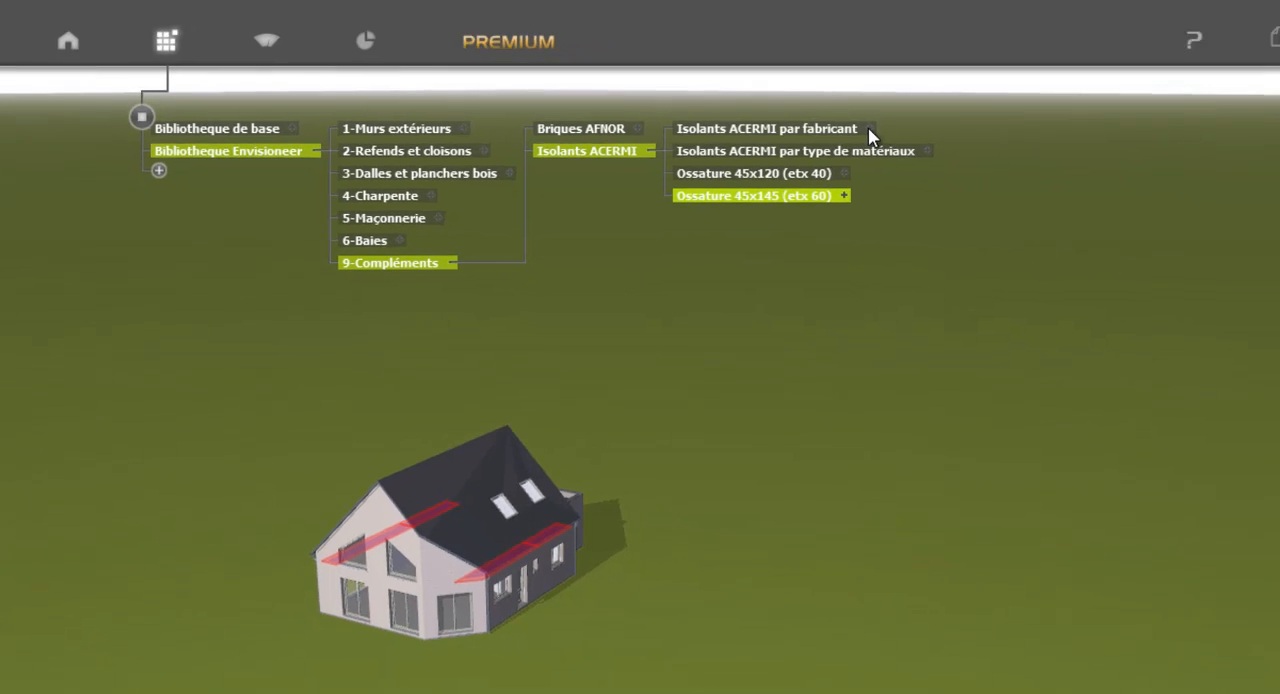
click(869, 129)
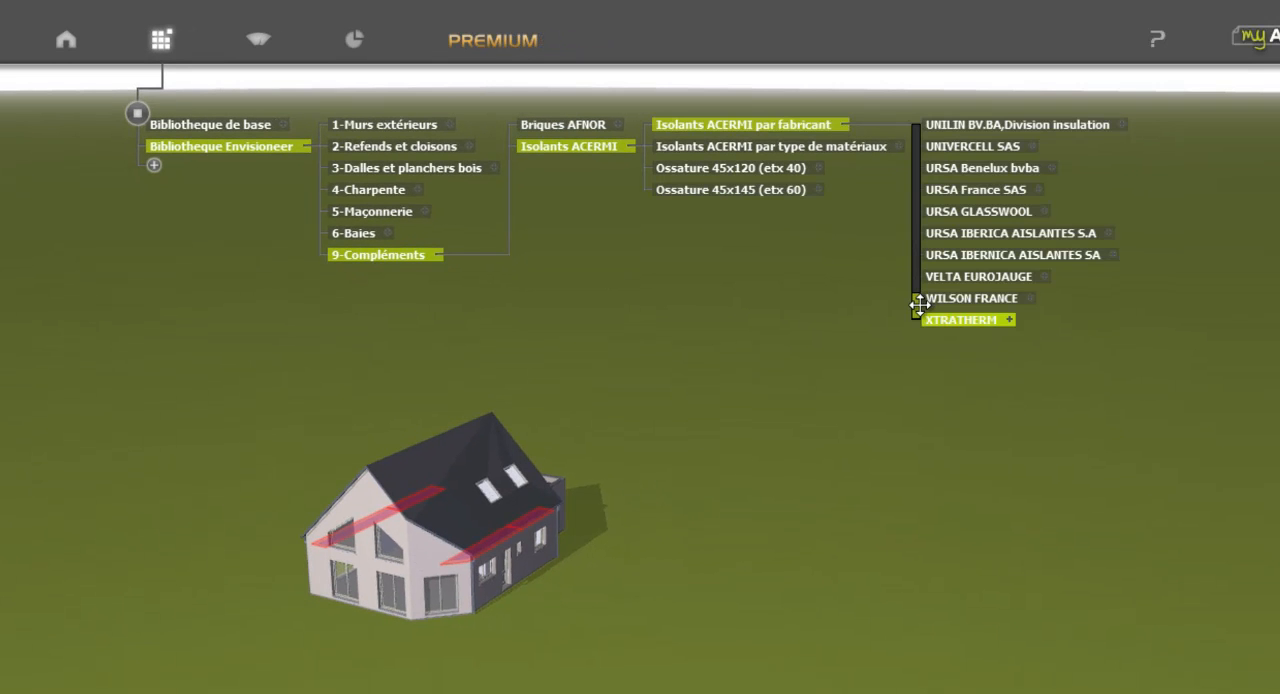
drag(918, 305, 921, 258)
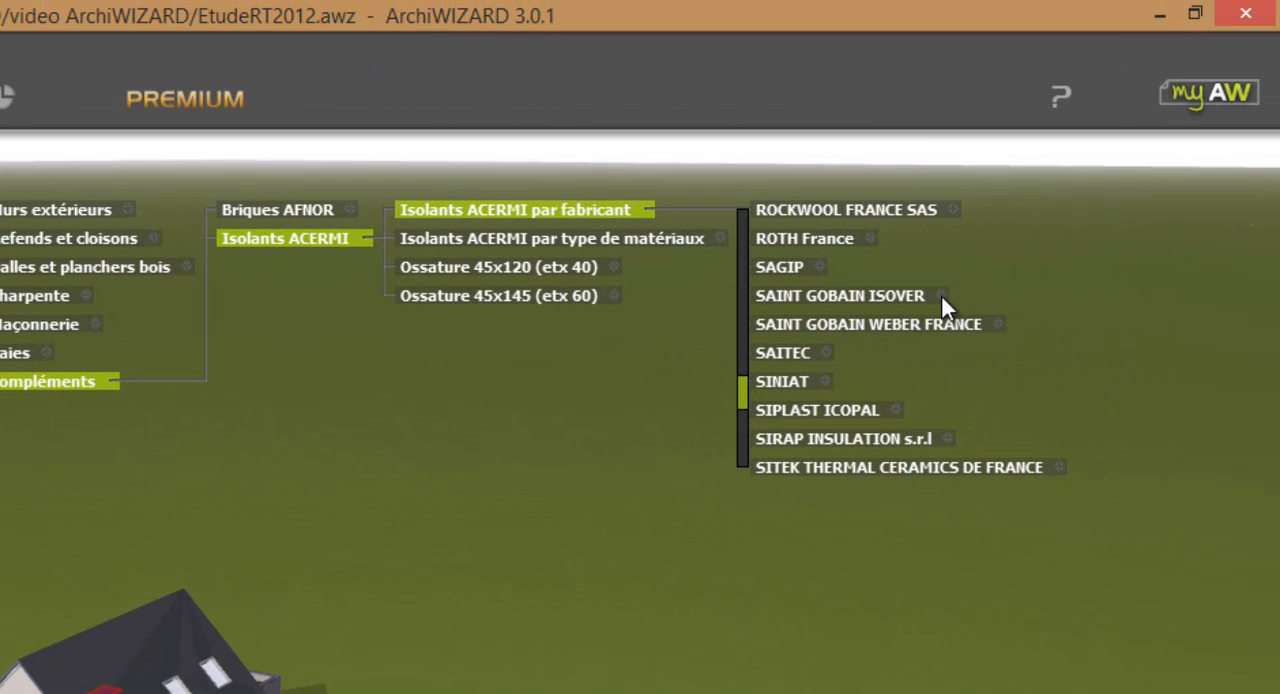
click(942, 297)
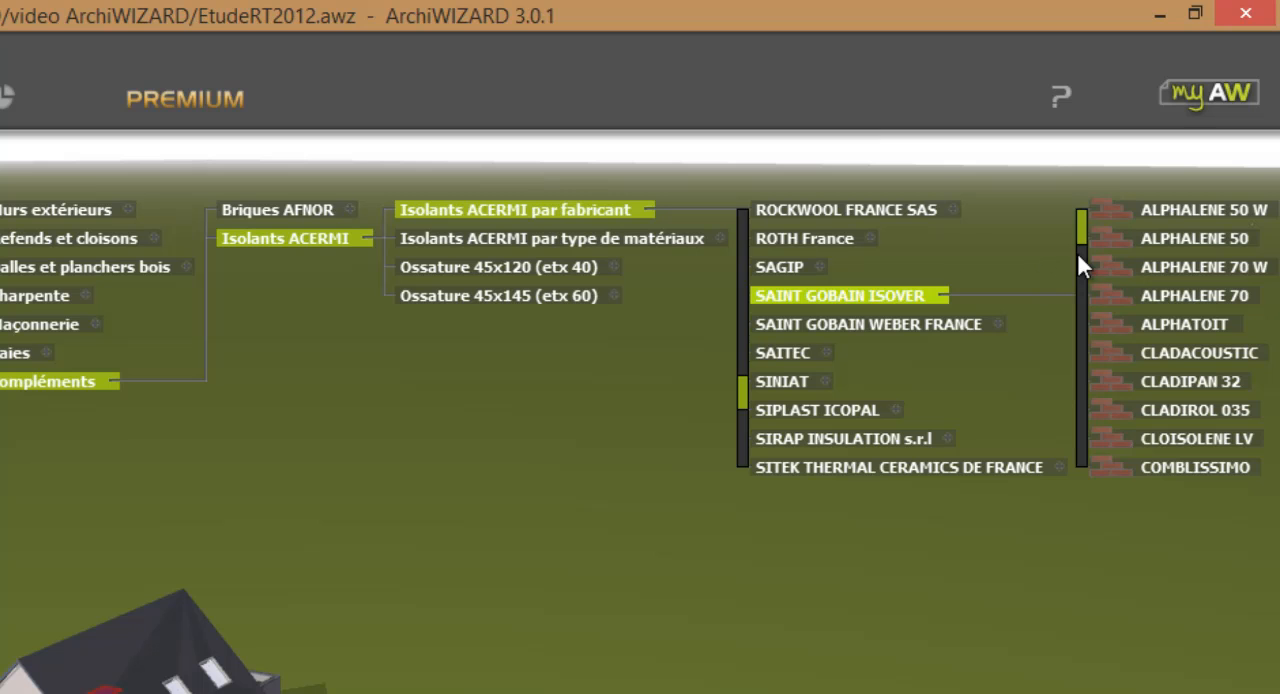
drag(1081, 237, 1093, 297)
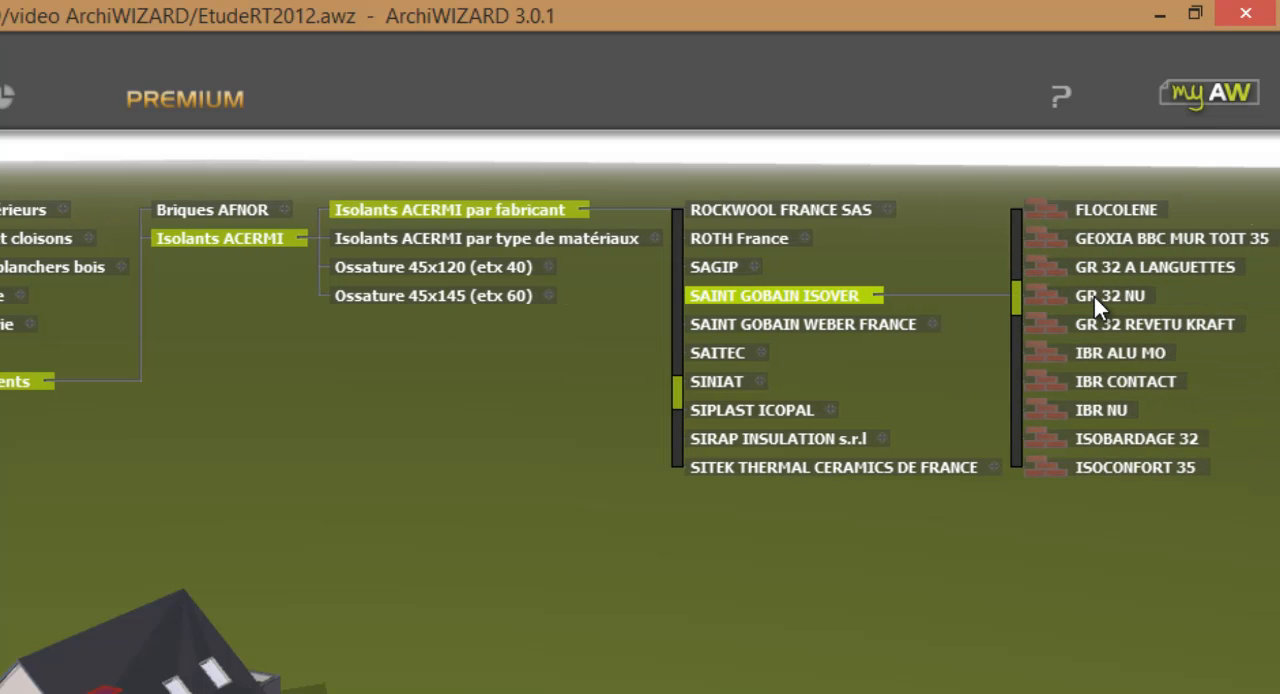
click(1106, 296)
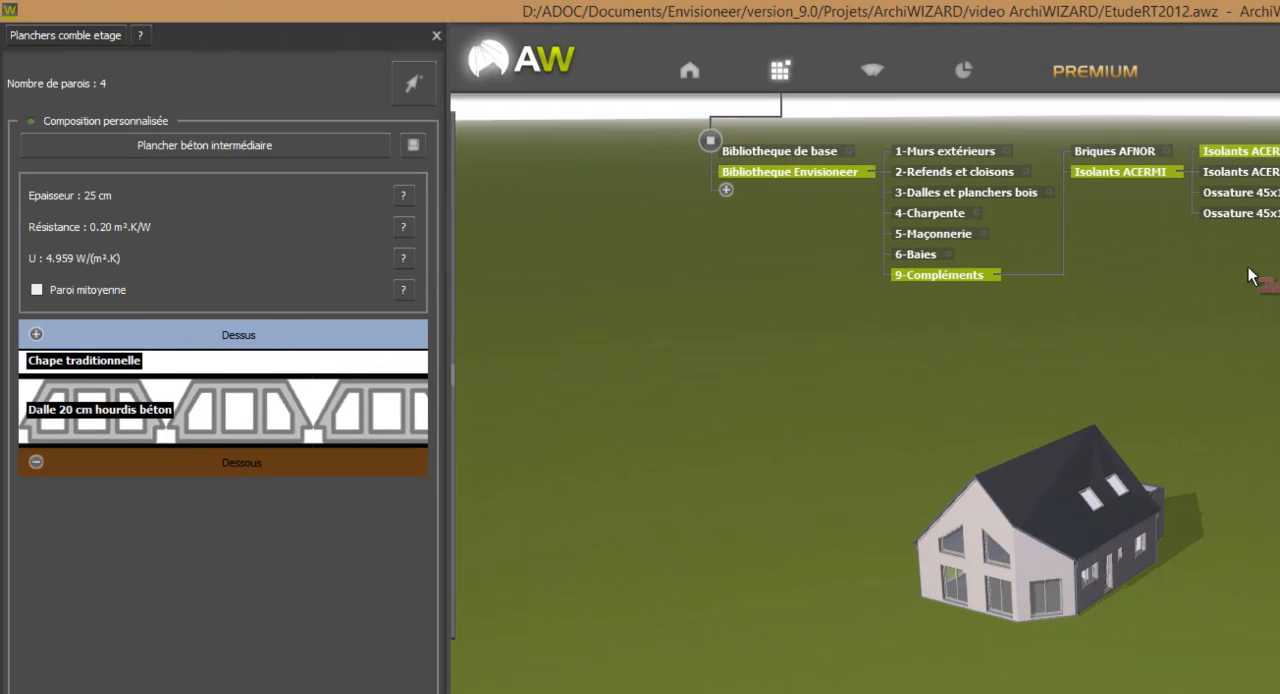
Add GR 32 NU as a layer above the Chape traditionnelle in Planchers comble etage and set its thickness to 30 cm.
drag(1249, 276, 270, 381)
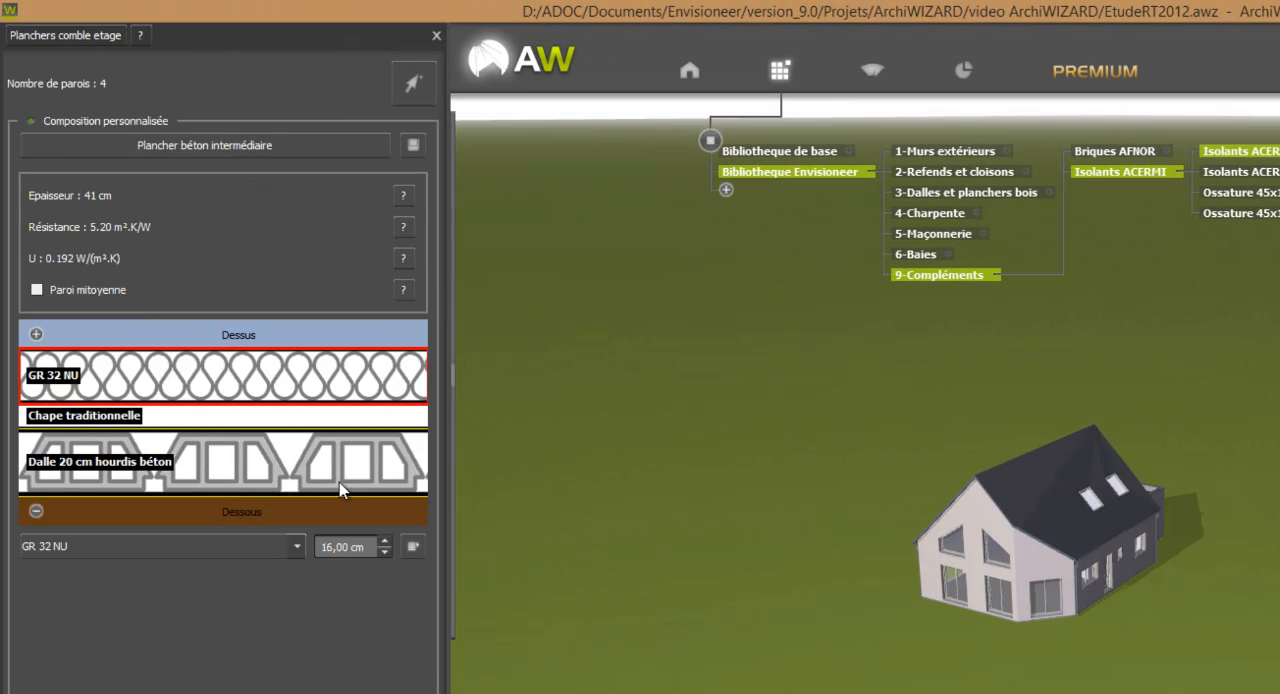
click(385, 541)
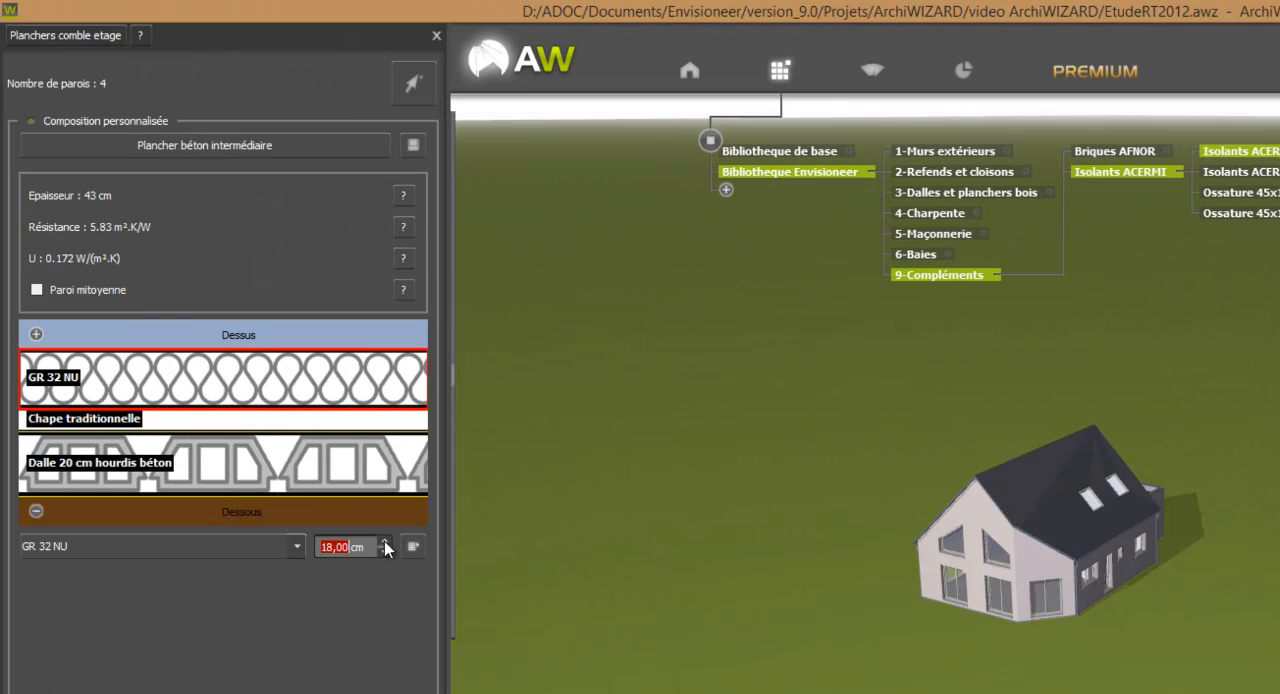
click(385, 541)
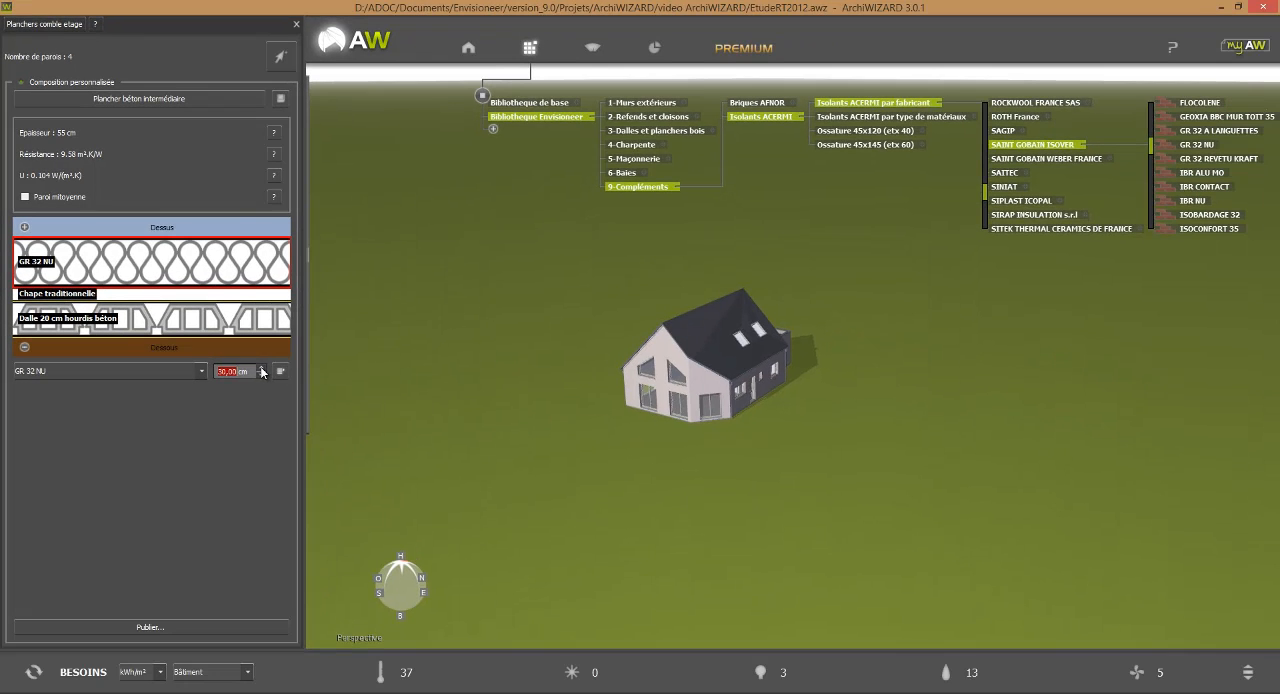
Review the surfaces and compositions of Planchers hauts, Planchers extérieurs, Toitures déperditives, Toitures non chauffées and Toitures terrasses in the wall configurator.
middle_drag(685, 505, 666, 481)
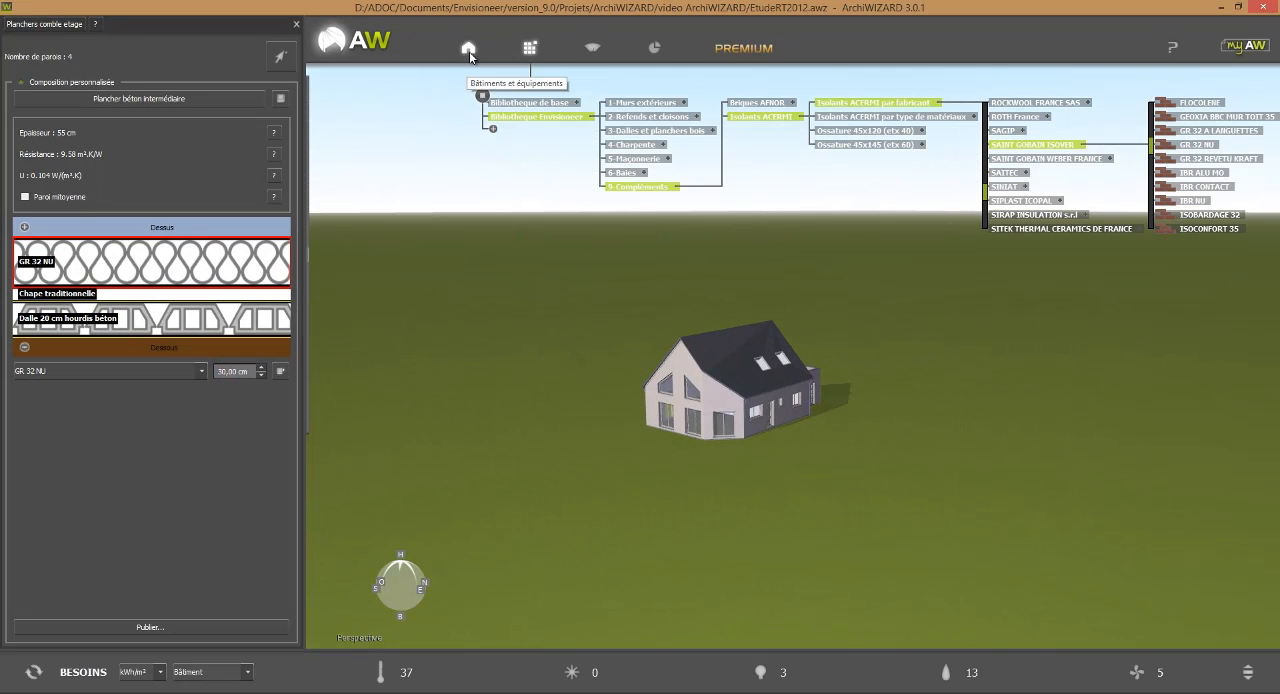
click(469, 52)
click(790, 174)
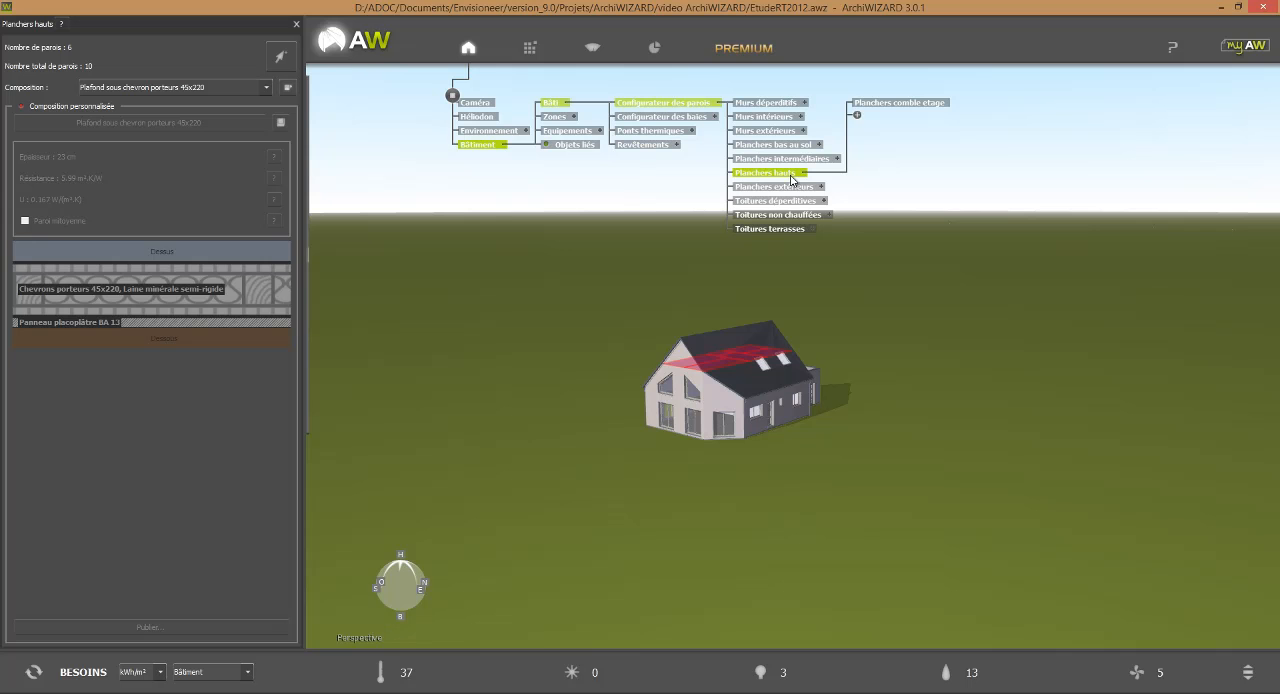
click(808, 188)
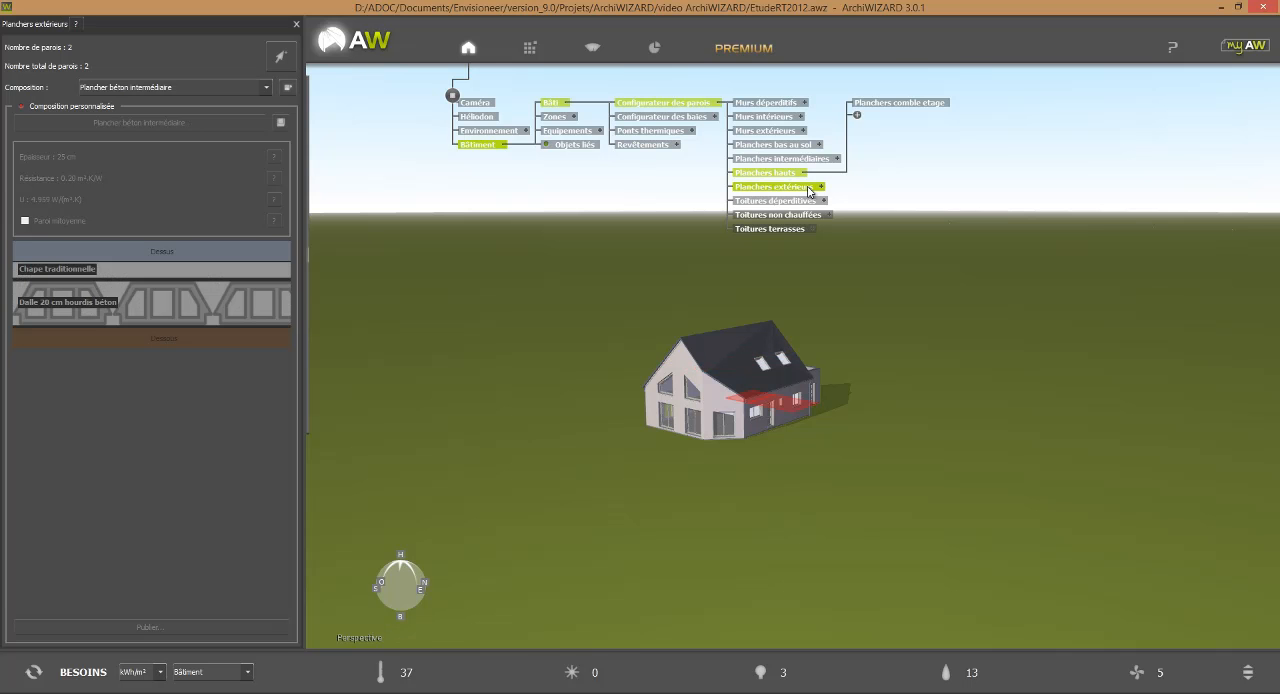
click(808, 203)
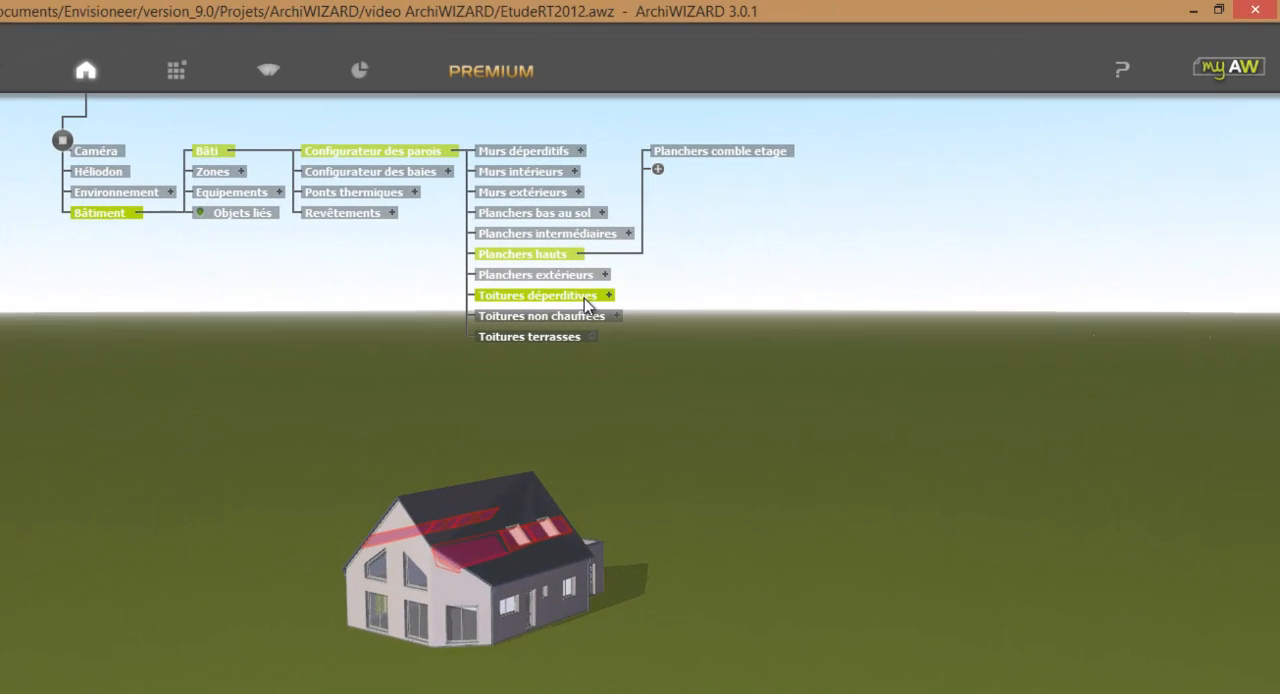
click(800, 217)
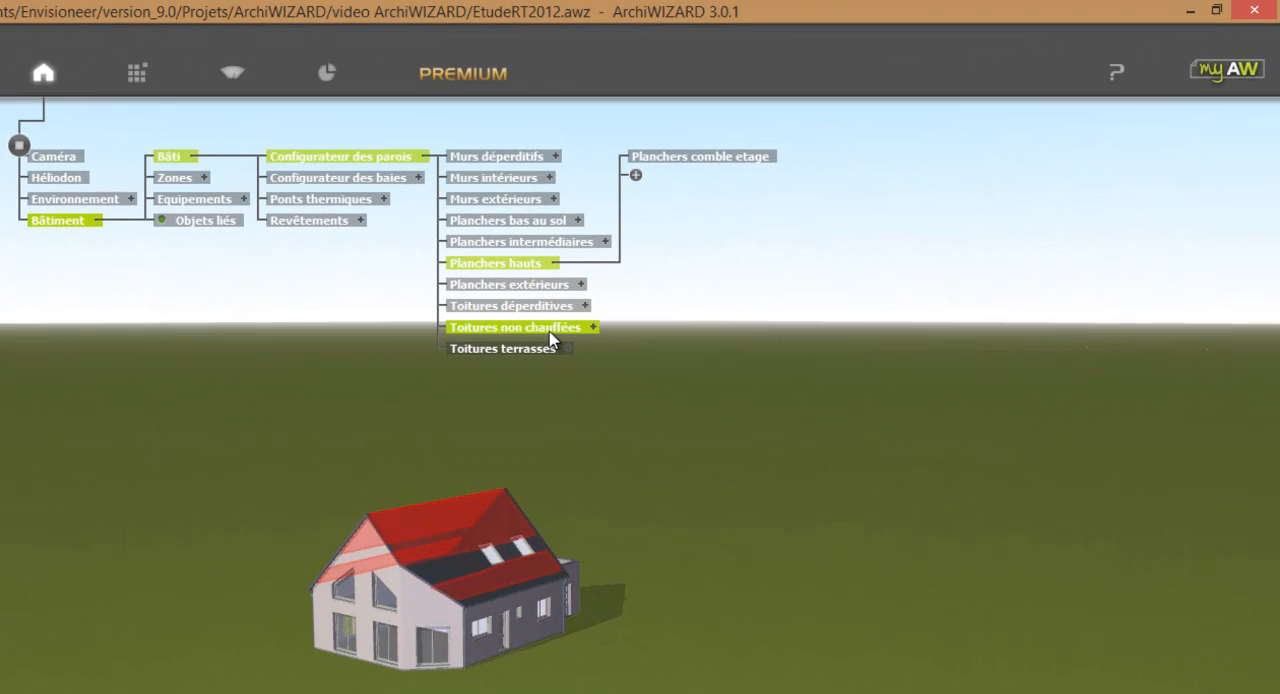
click(548, 350)
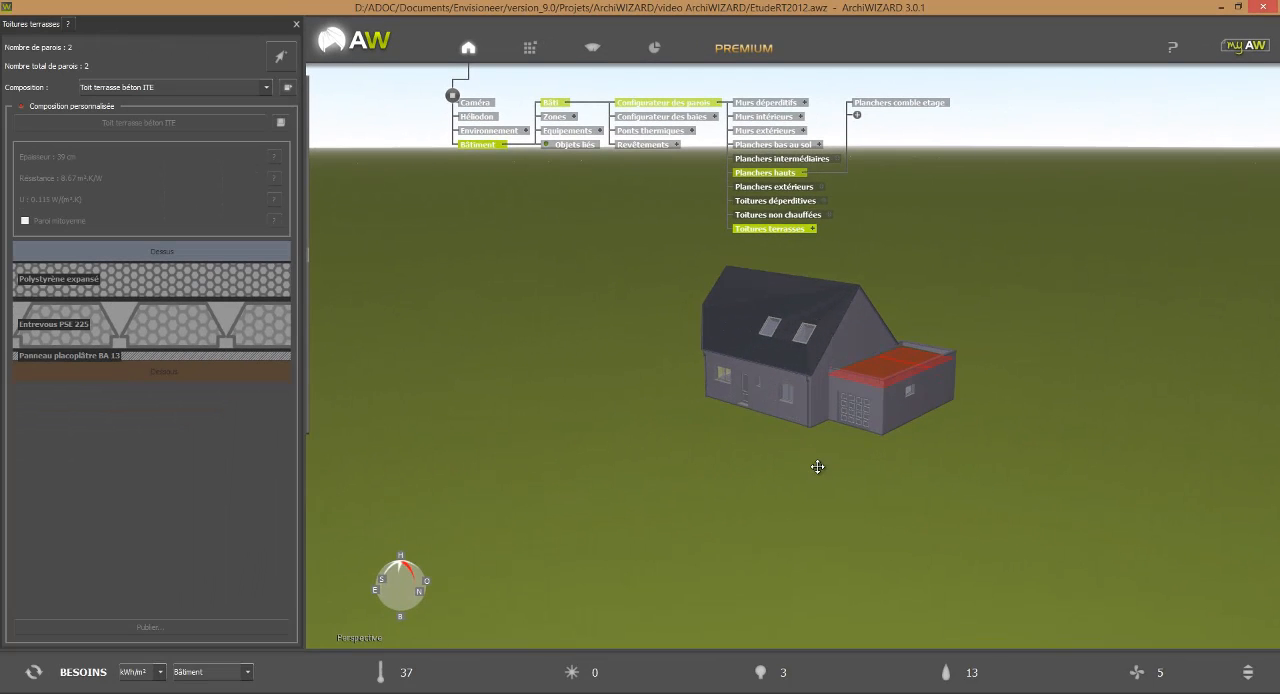
scroll(868, 480, up, 1)
middle_drag(872, 482, 868, 506)
scroll(836, 528, up, 2)
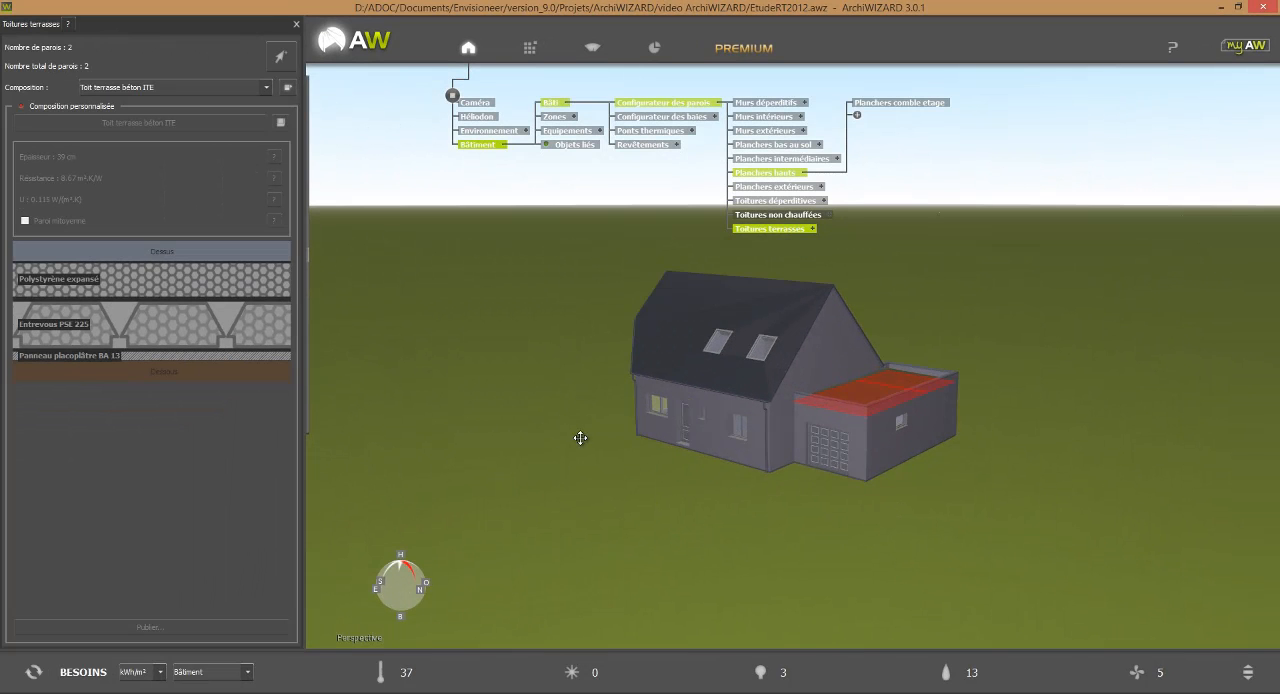
Open the bay configurator from the facade window between the front door and the garage.
mouse_move(337, 266)
click(321, 247)
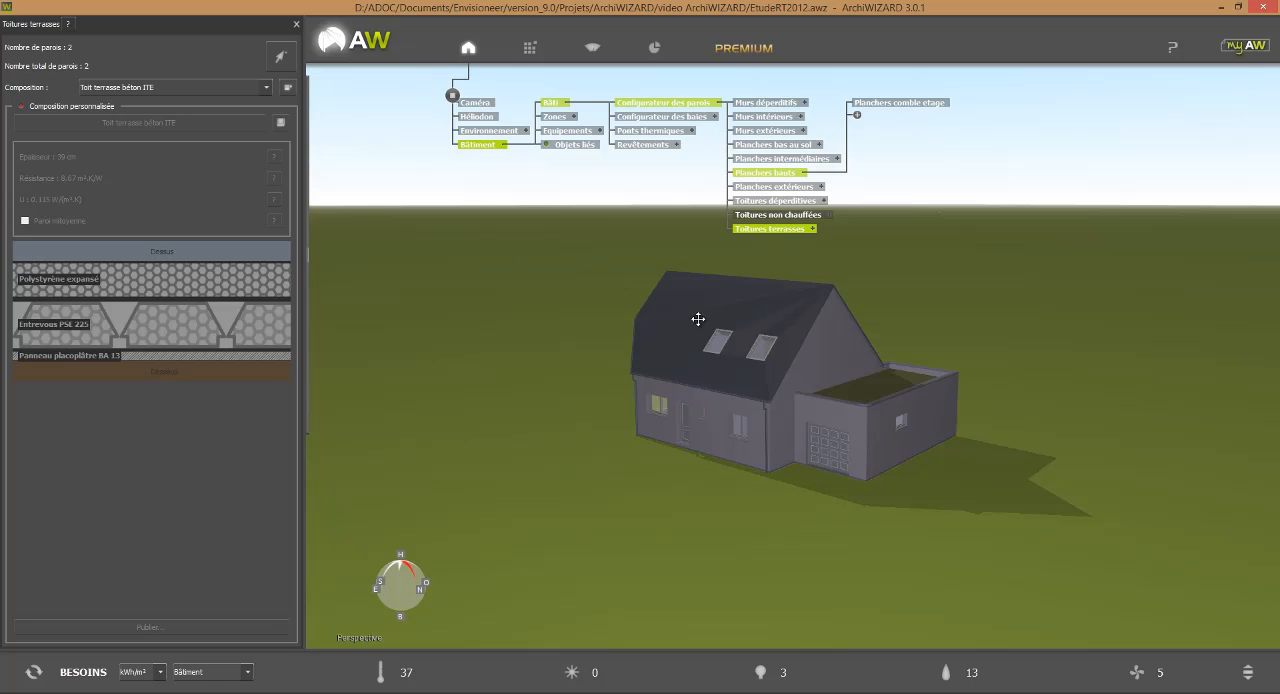
click(739, 437)
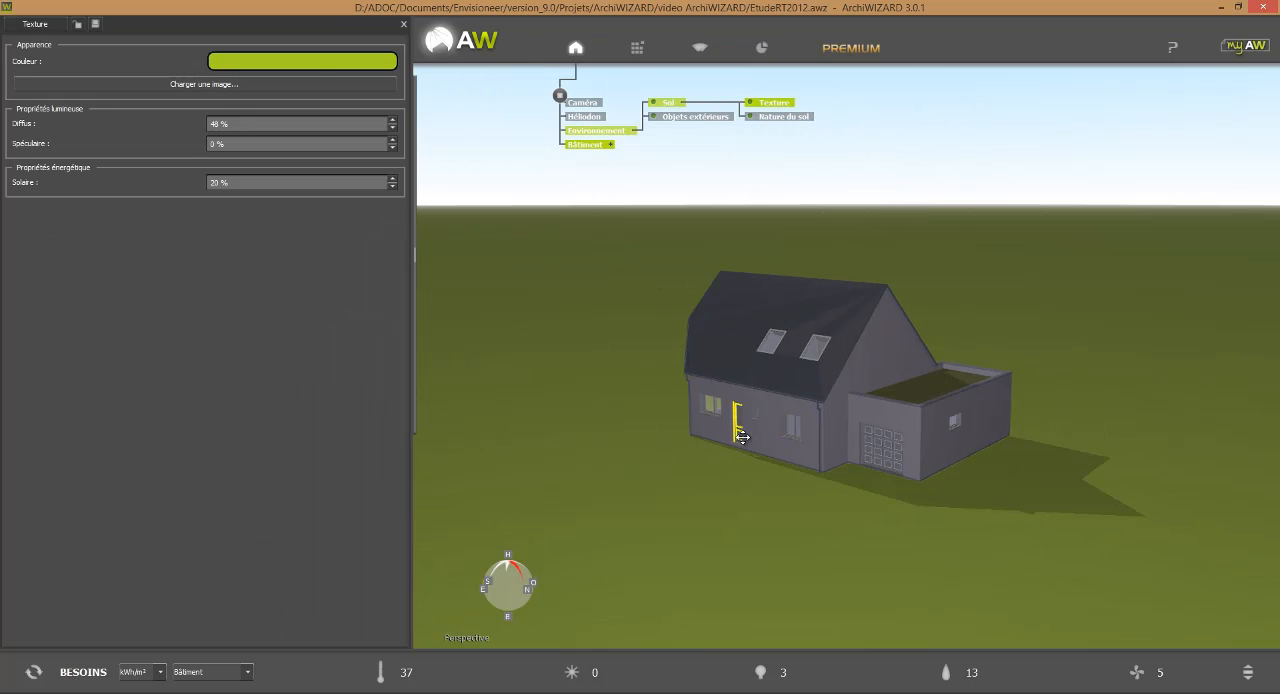
click(794, 430)
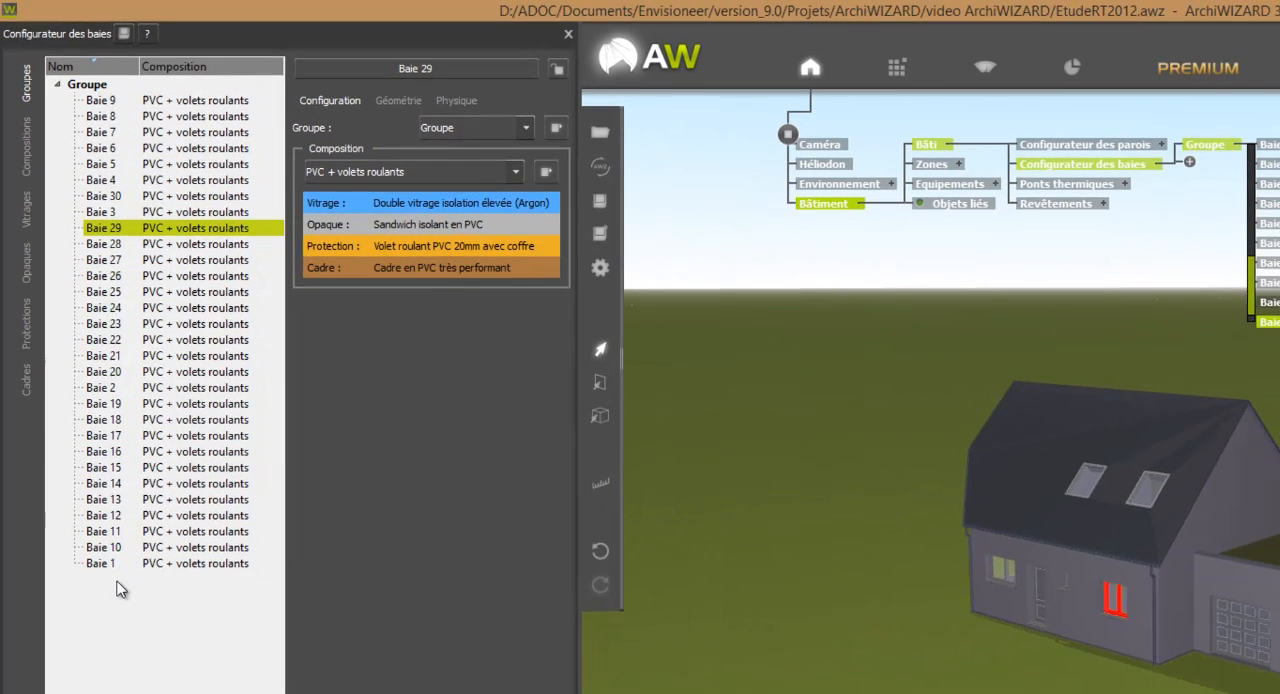
Create three new bay groups named "Portes isolés", "Portes intérieures" and "Velux" in the bay configurator.
right_click(117, 582)
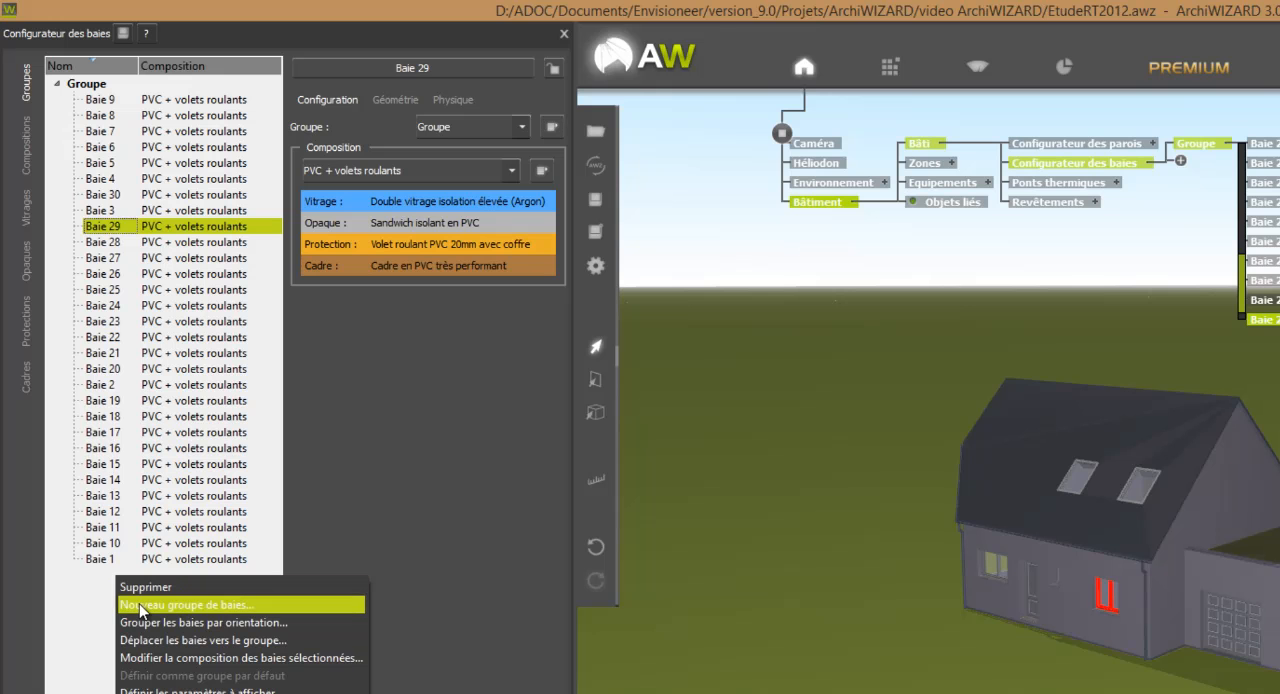
click(139, 604)
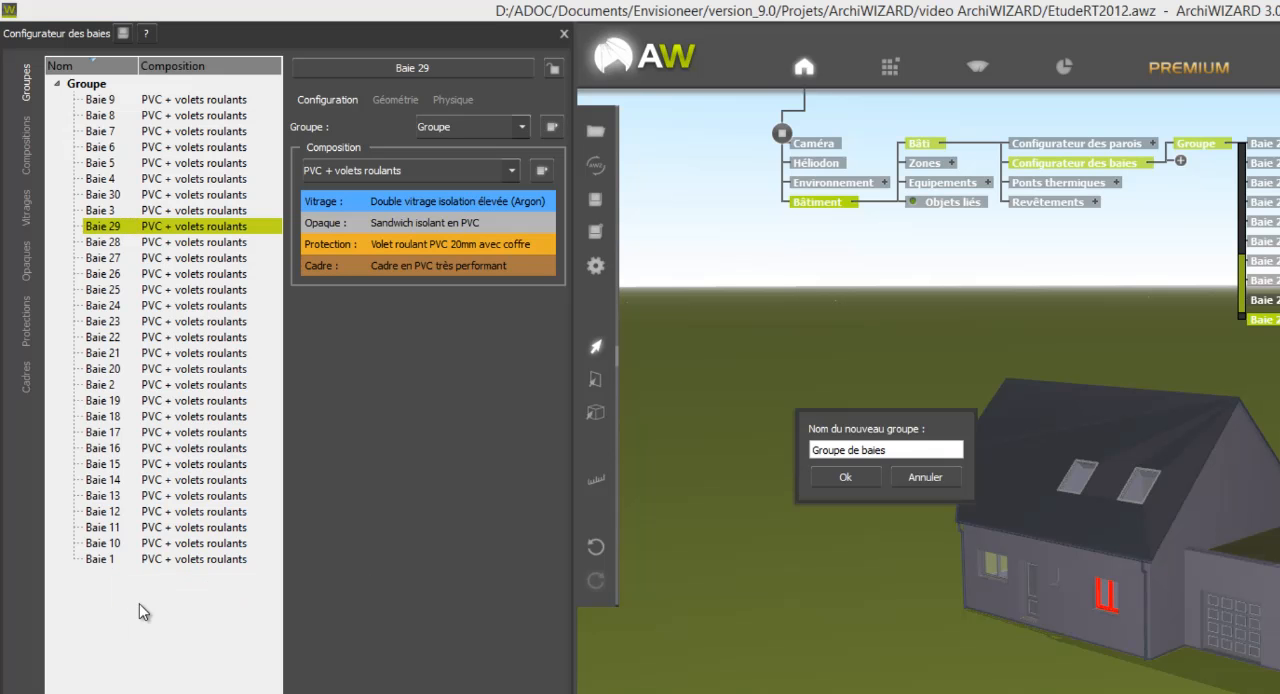
drag(902, 452, 664, 434)
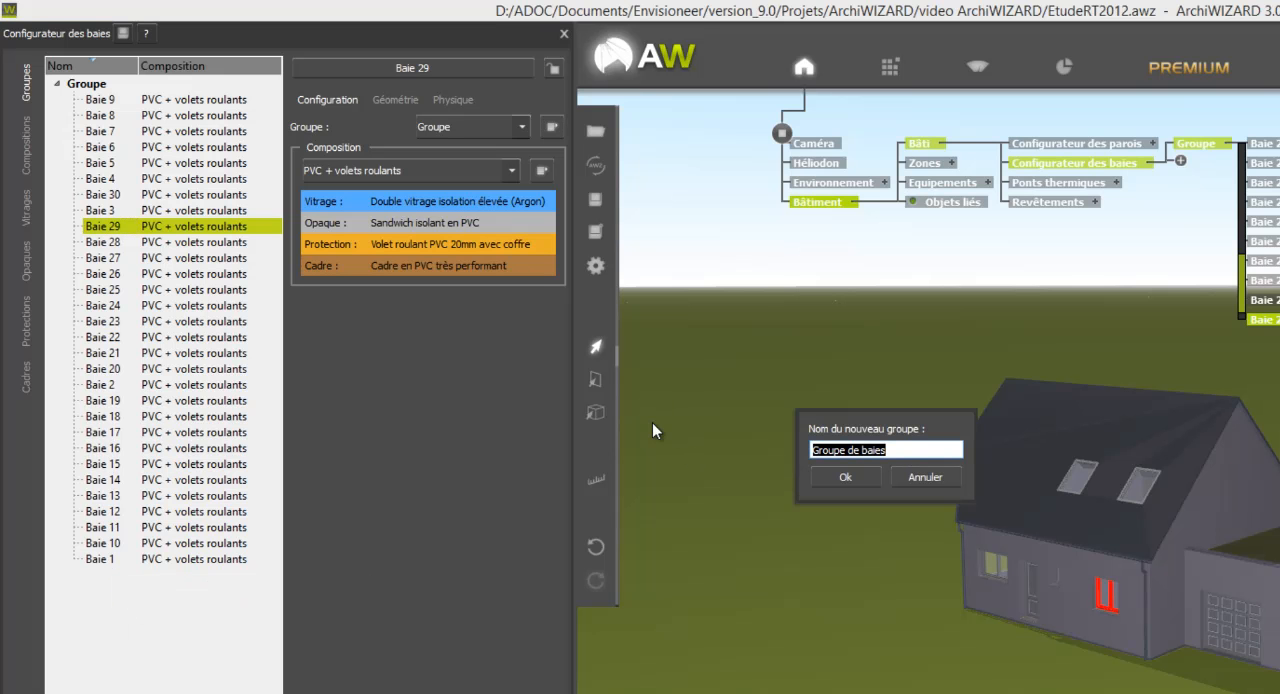
text(Porte)
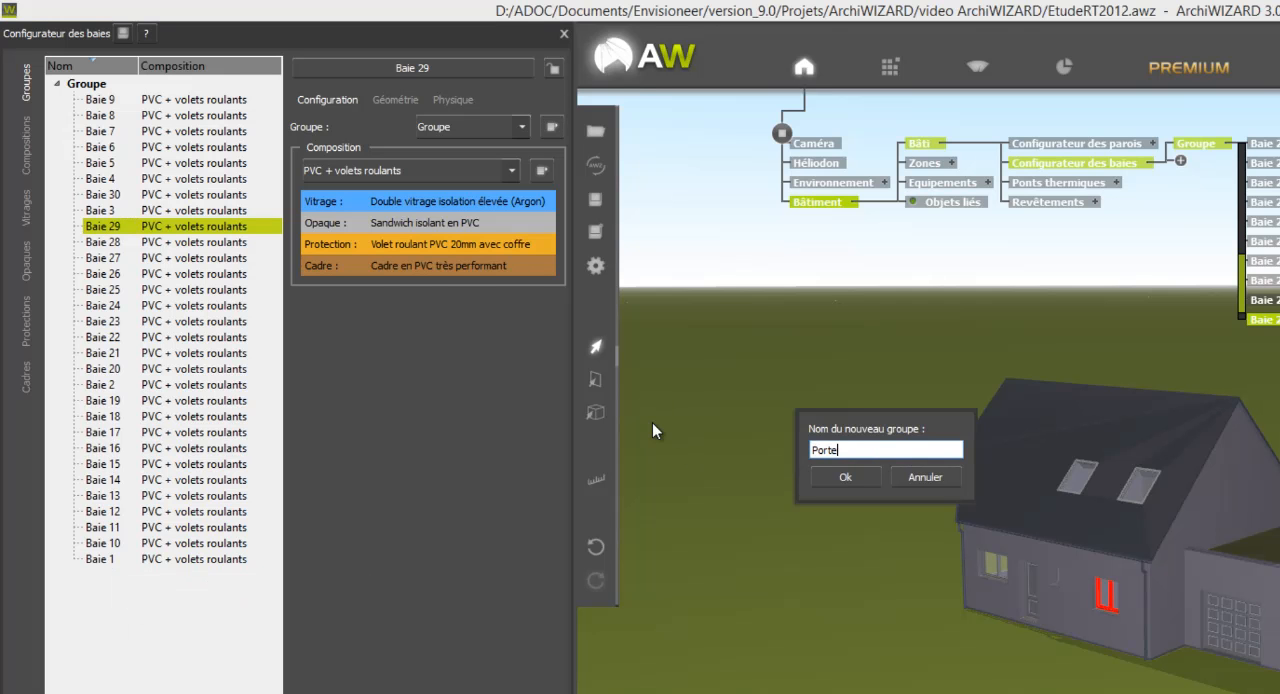
text(s isolés)
click(849, 476)
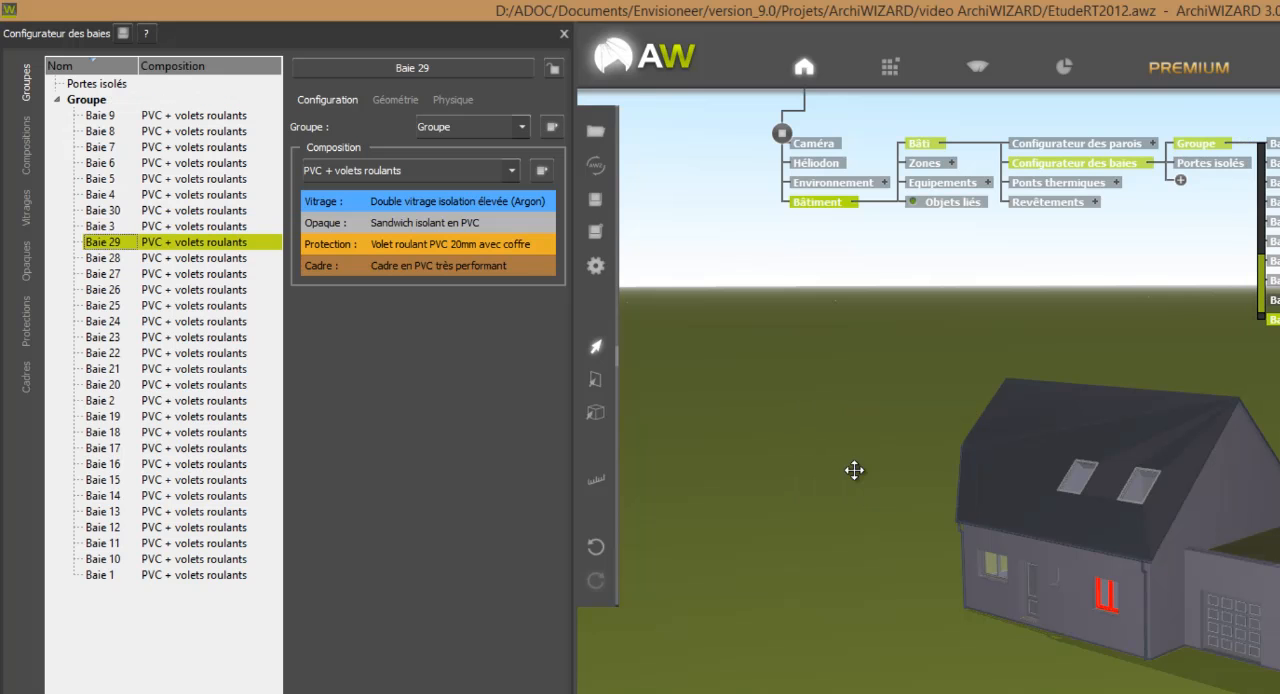
right_click(217, 638)
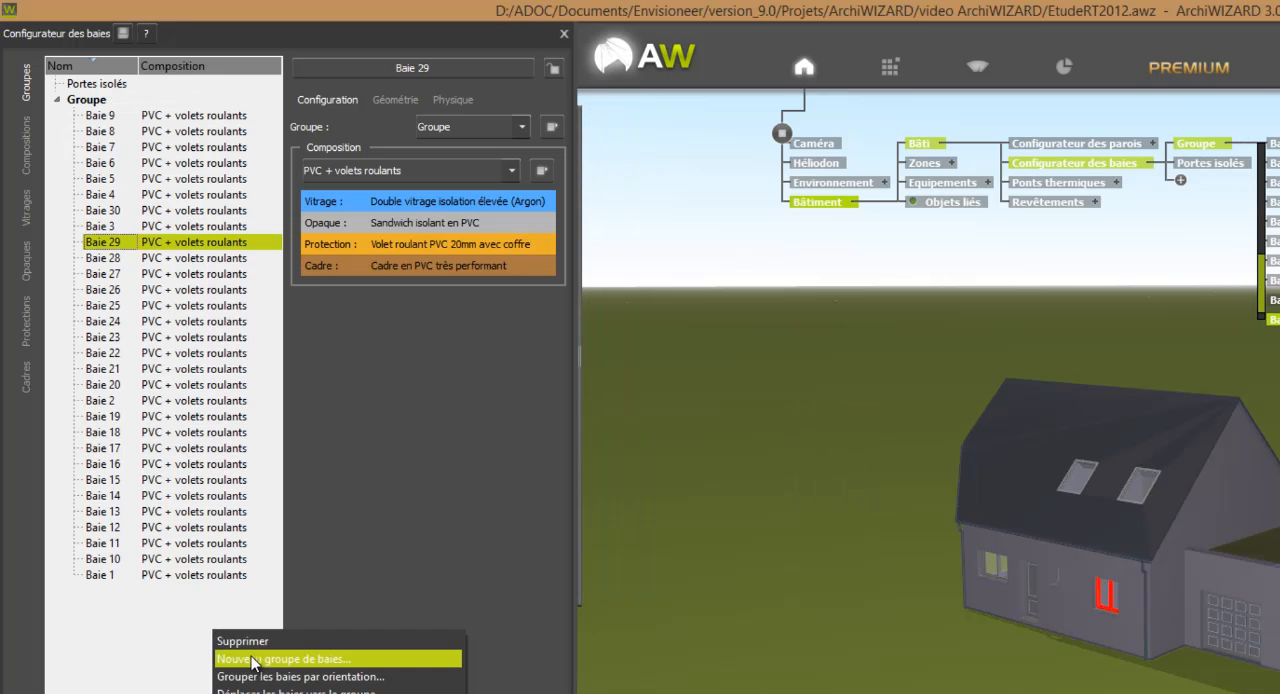
click(256, 657)
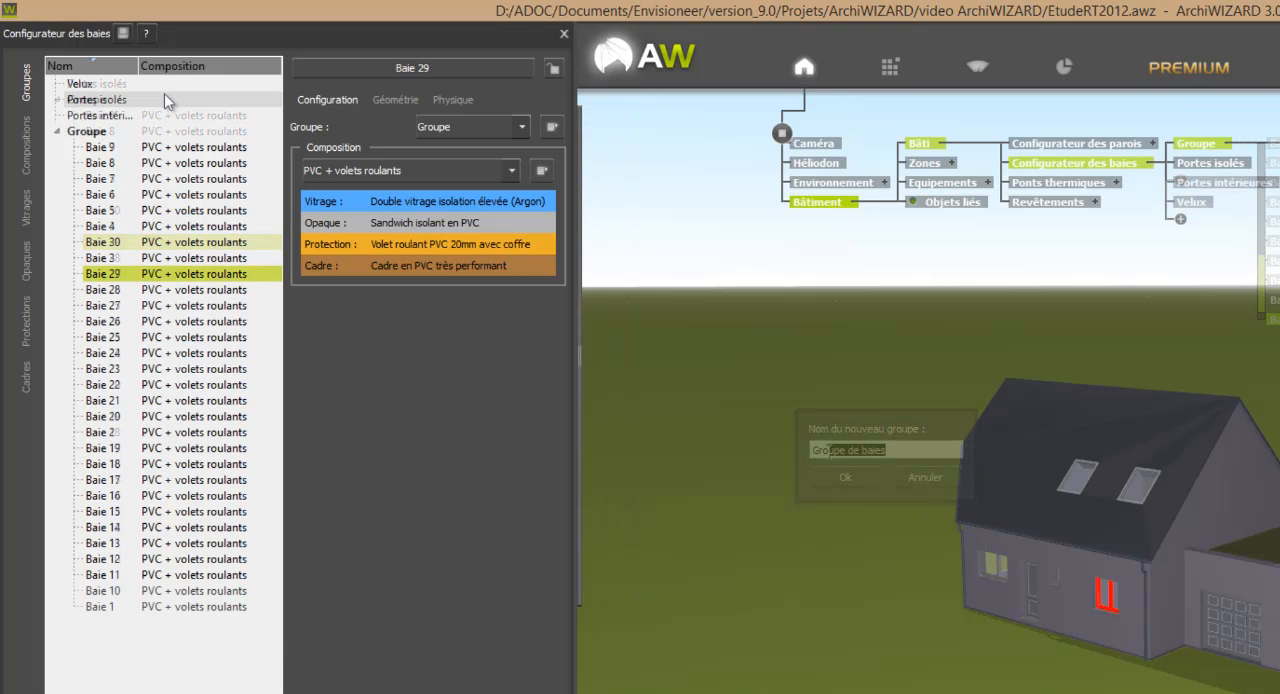
Assign the four roof windows, two on each roof slope, to the Velux bay group by picking them in the model.
click(91, 86)
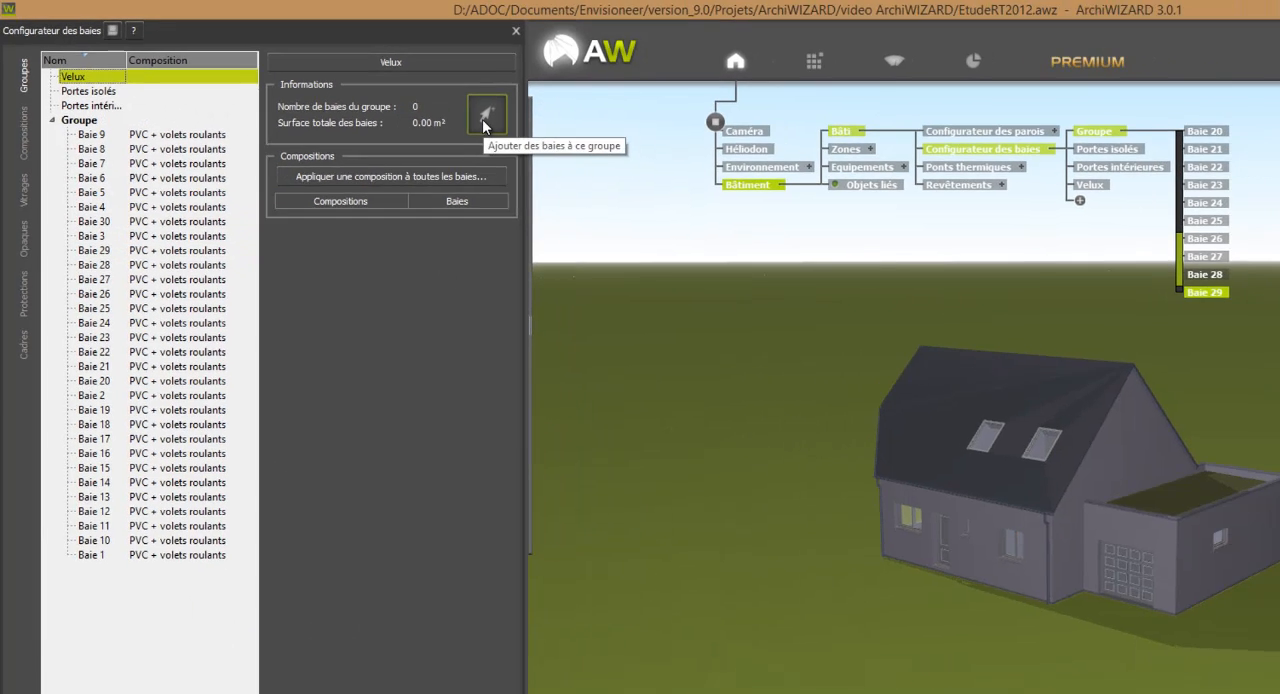
click(528, 129)
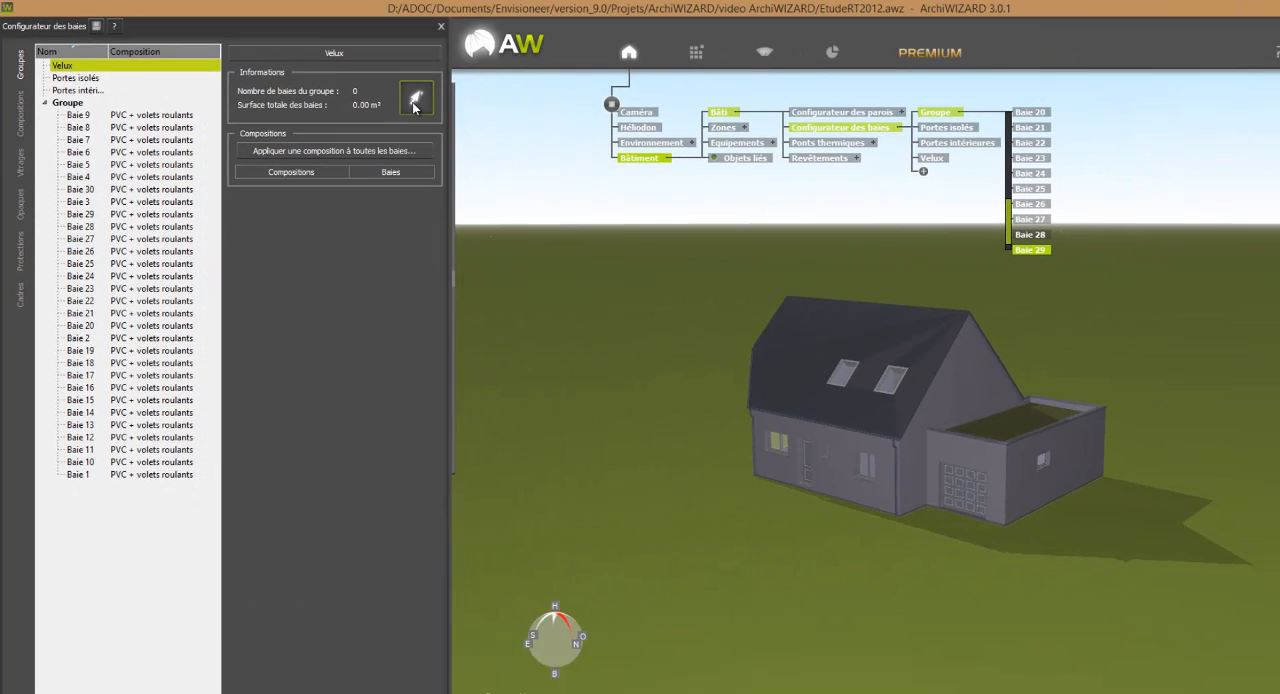
click(812, 340)
click(770, 341)
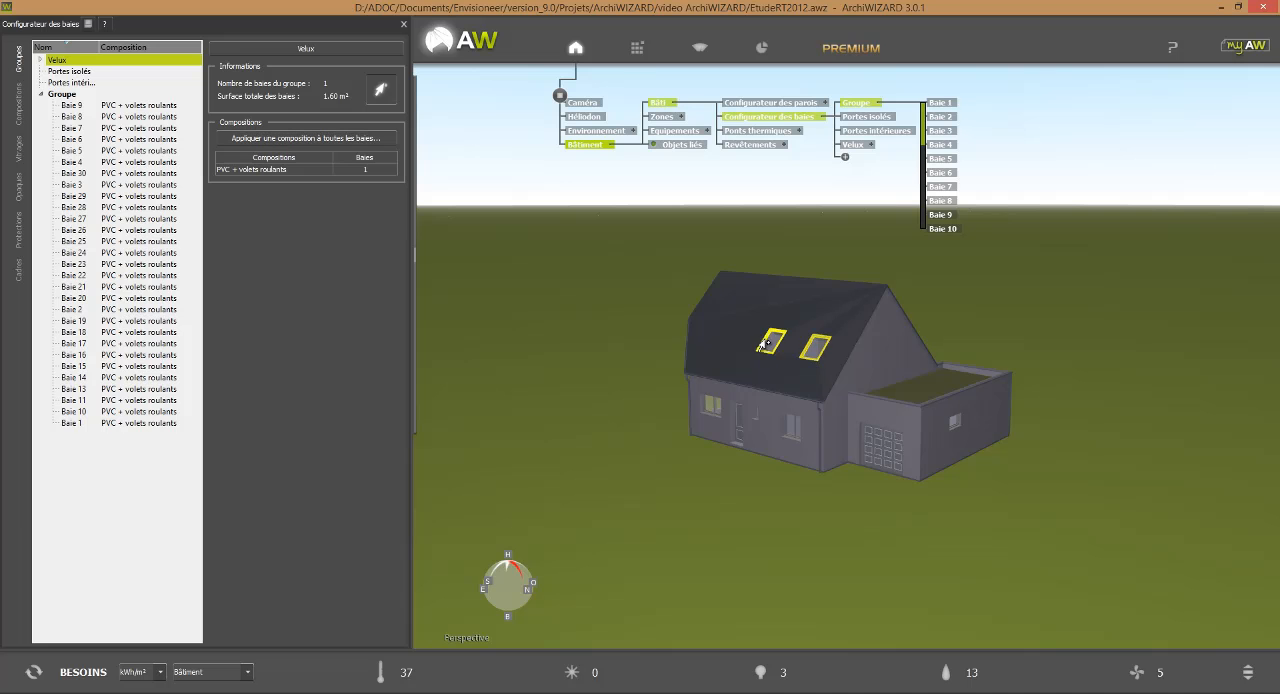
drag(1063, 365, 888, 421)
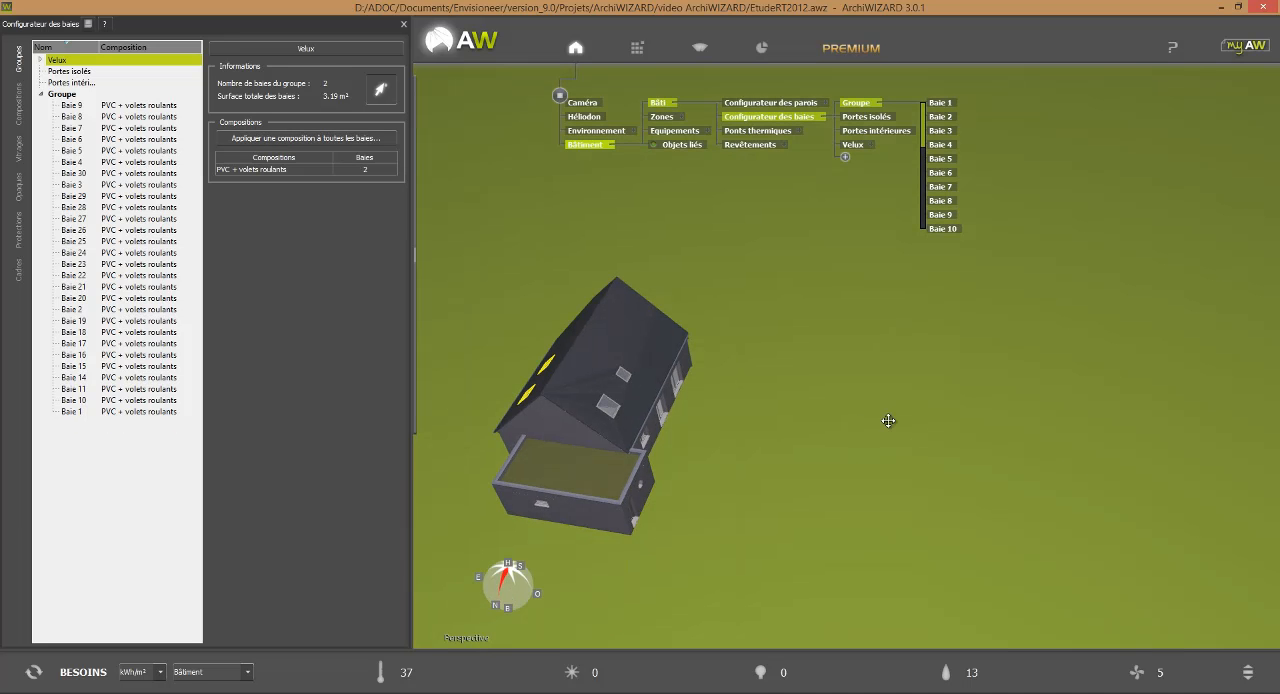
click(609, 408)
click(622, 375)
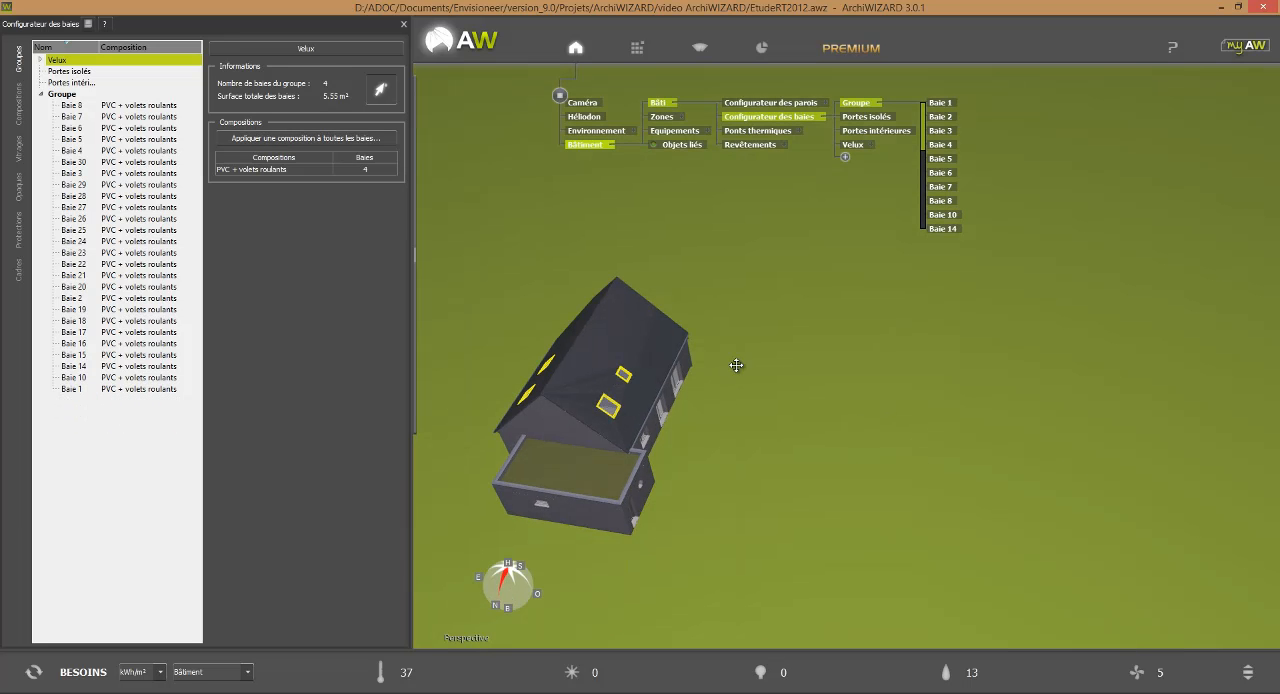
drag(737, 363, 886, 530)
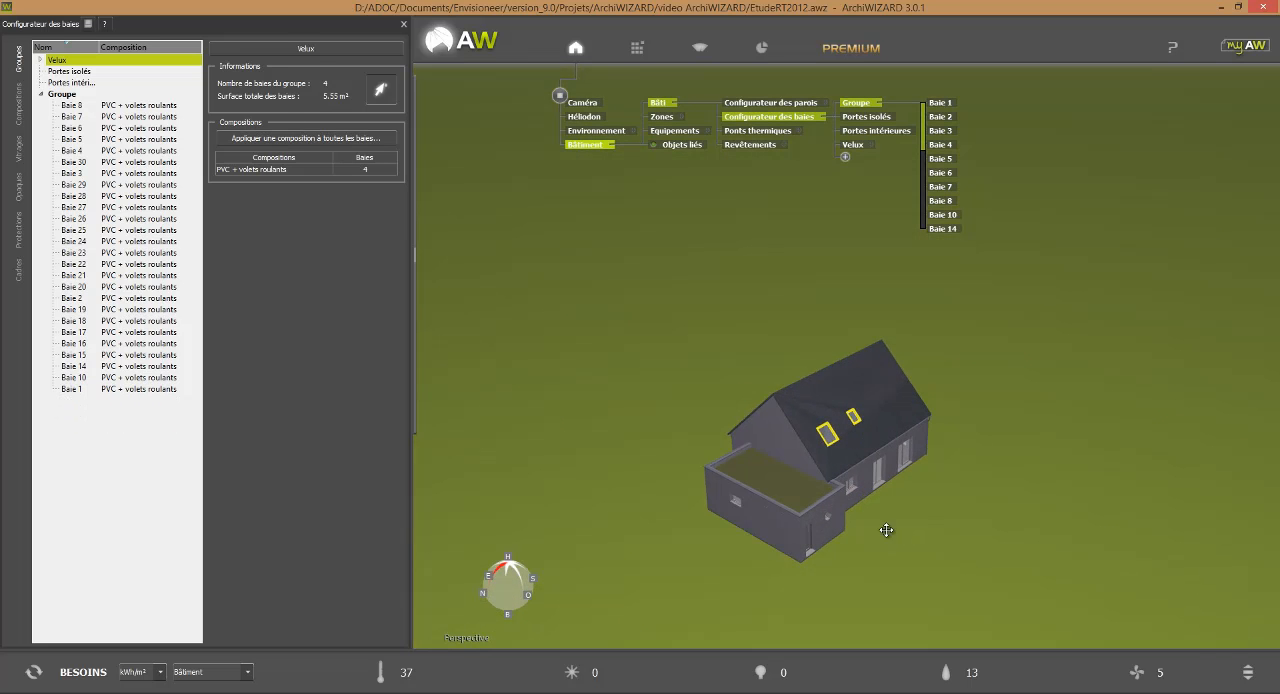
click(376, 90)
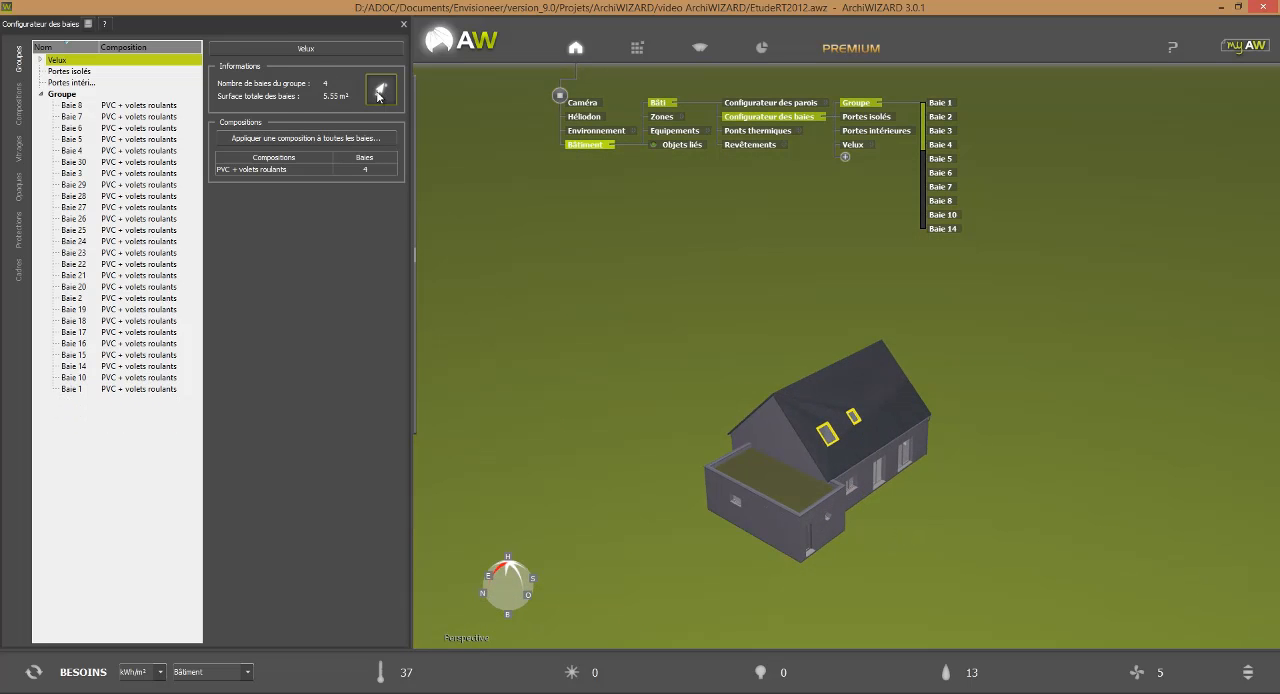
Assign the garage's rear door, the front entrance door and the large garage door to the Portes isolés bay group.
click(66, 72)
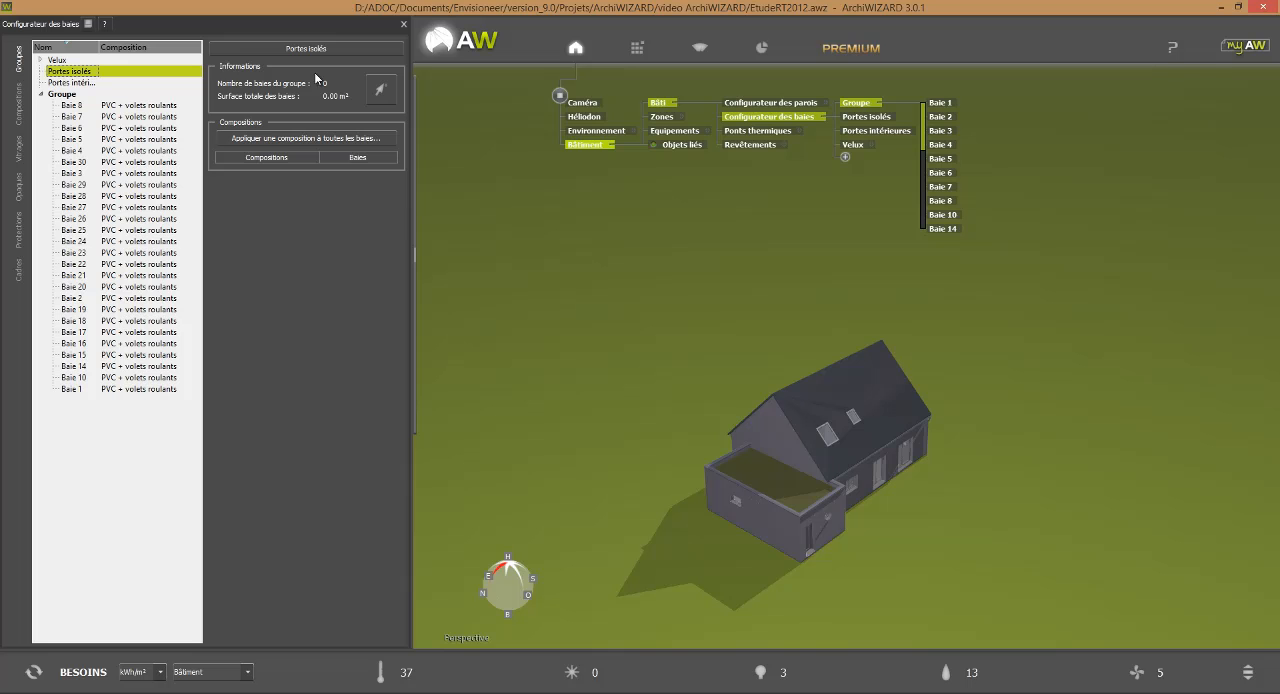
click(389, 97)
middle_drag(937, 595, 872, 571)
click(775, 530)
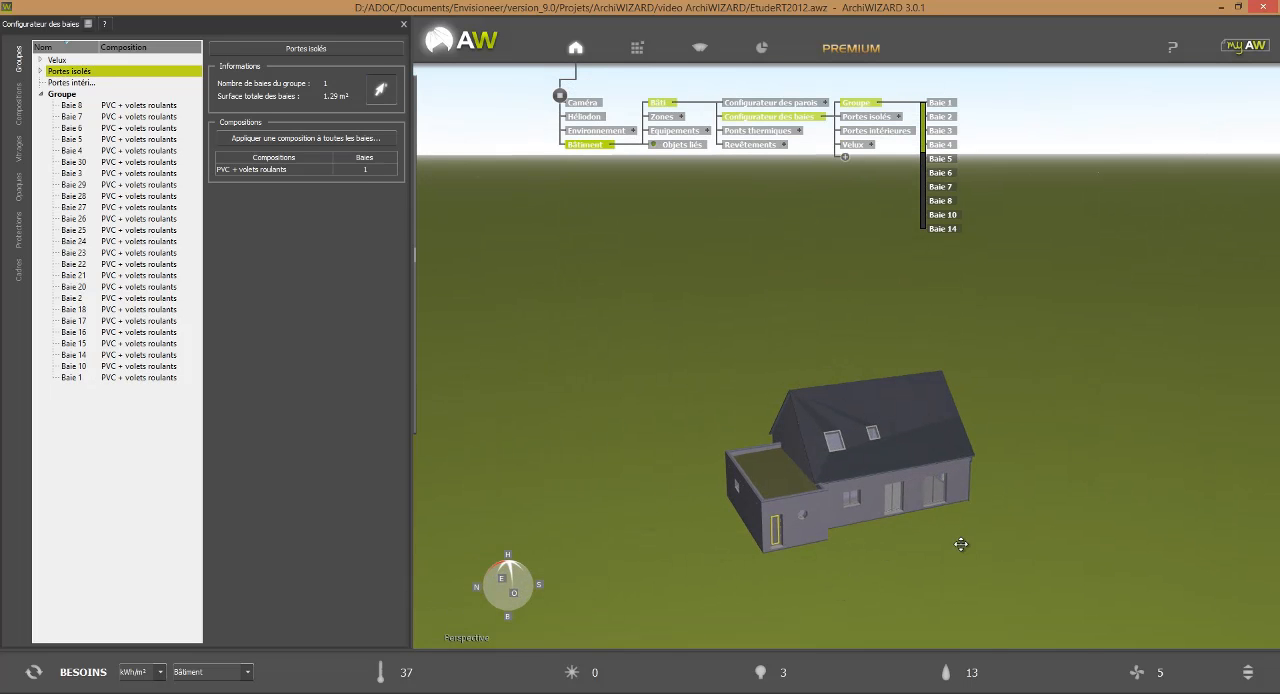
middle_drag(960, 544, 607, 529)
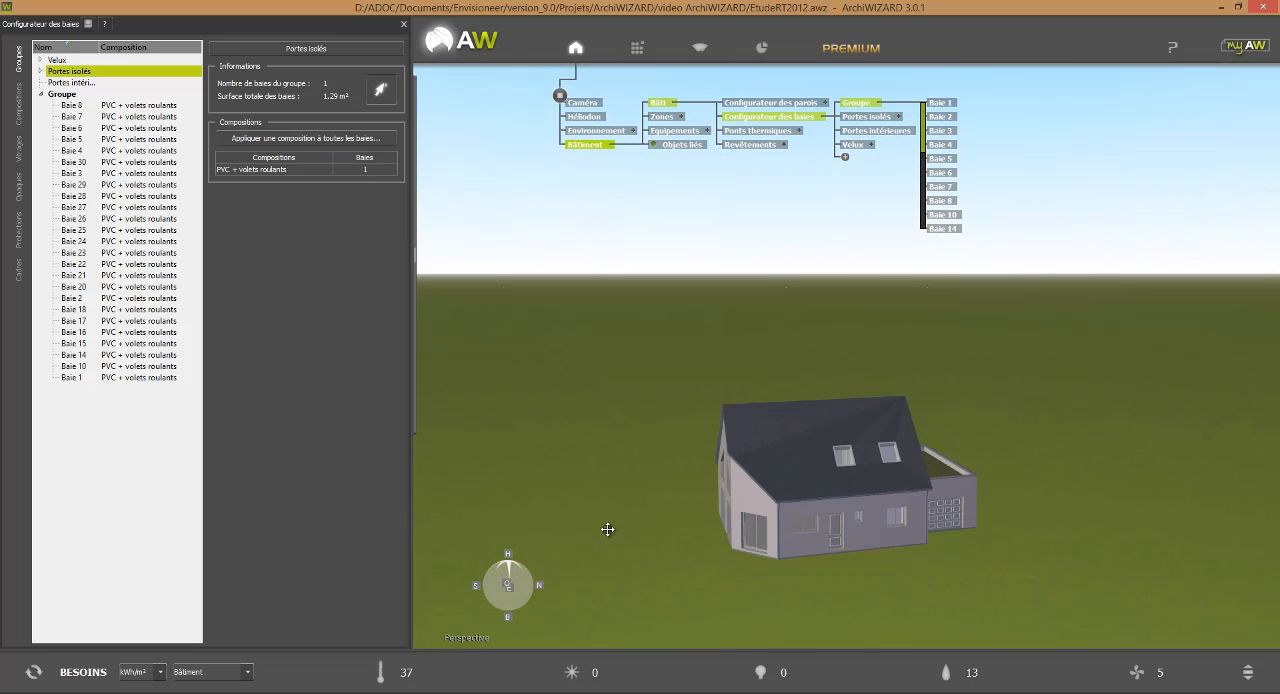
click(834, 530)
click(945, 521)
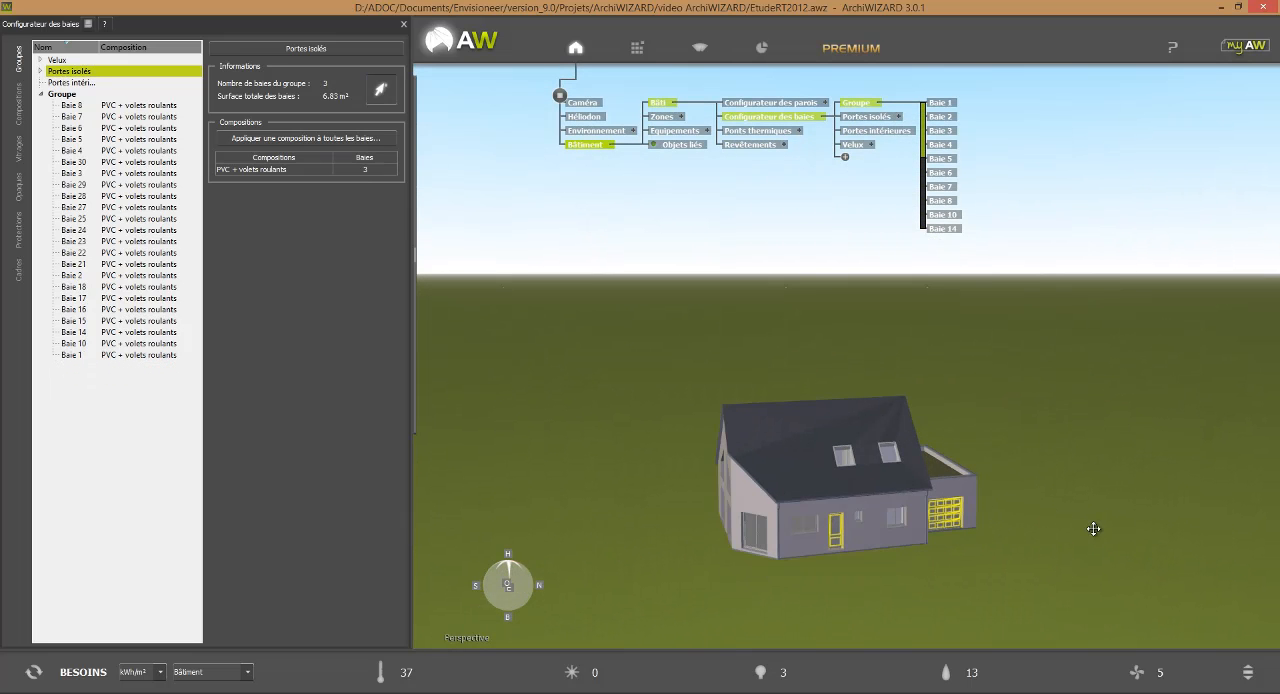
click(380, 93)
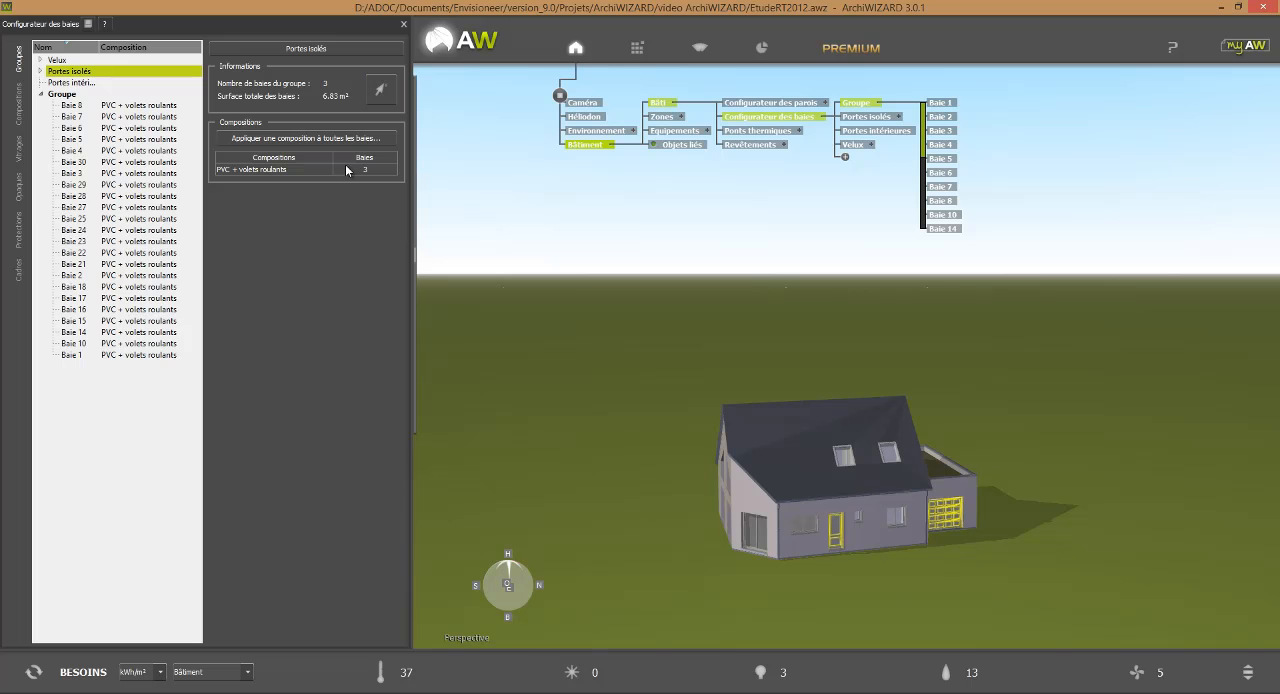
Cut the model open at the upper floor and assign its five interior doors to the Portes intérieures bay group.
click(83, 84)
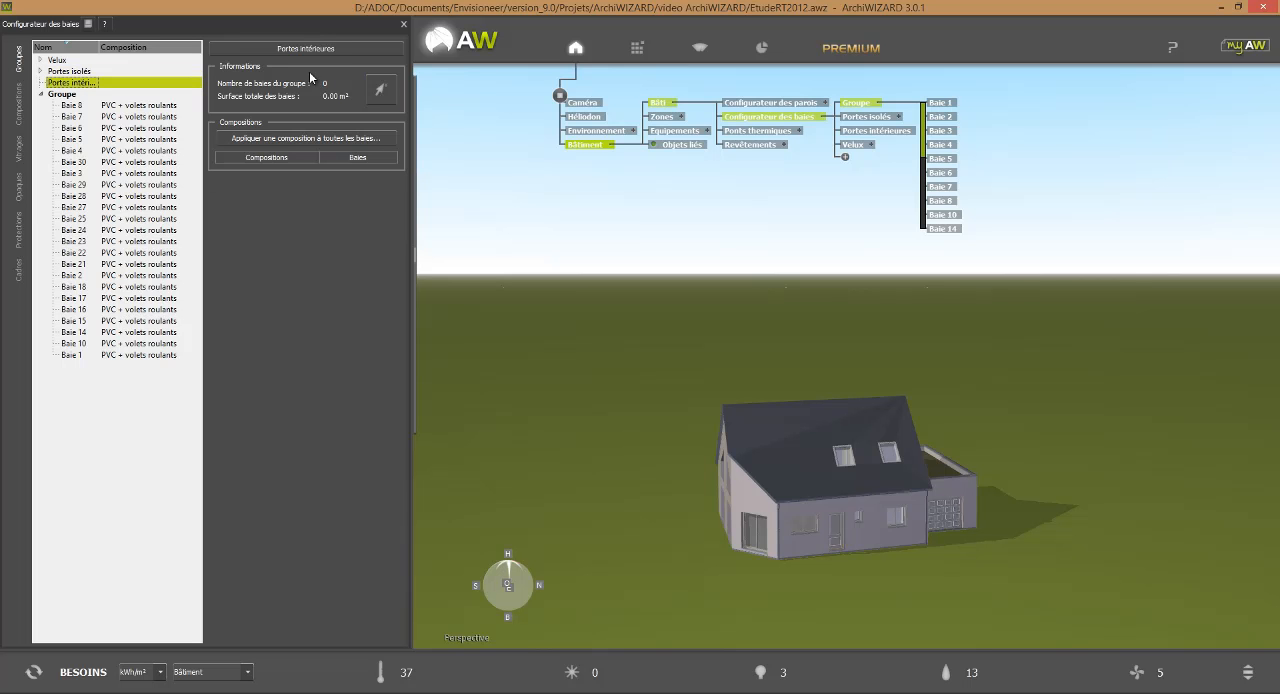
click(381, 91)
drag(631, 531, 811, 614)
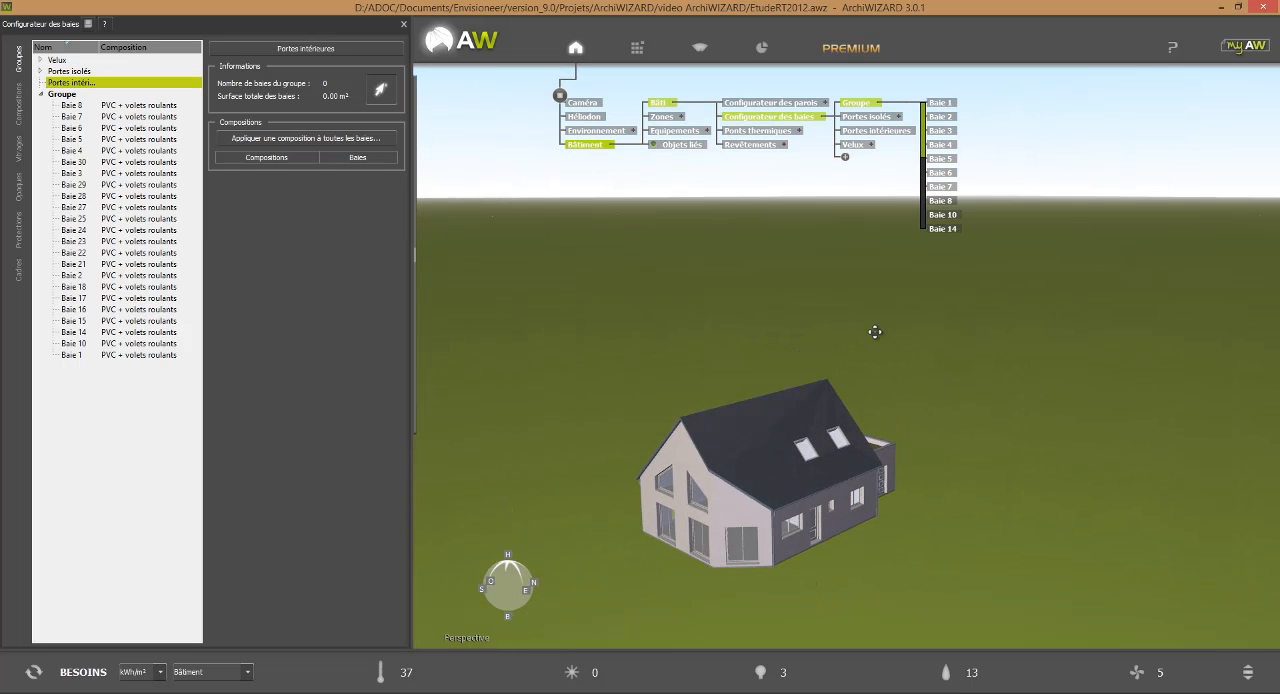
ctrl+scroll(869, 367, down, 5)
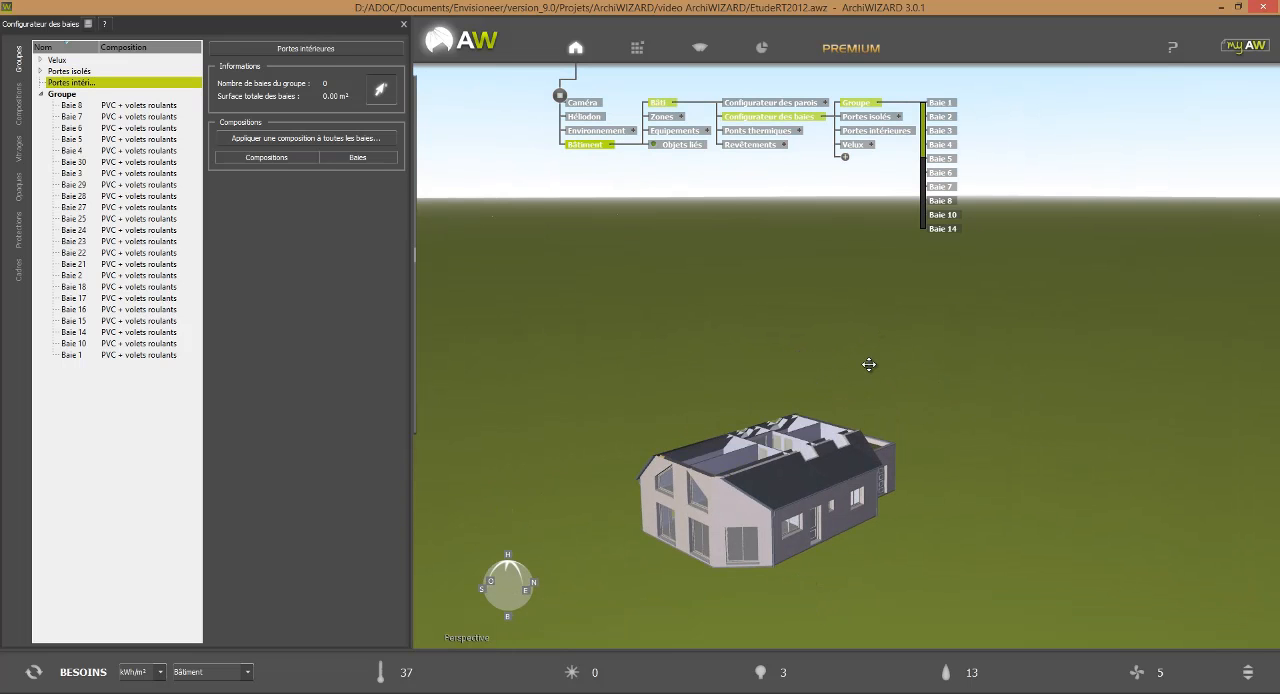
drag(1030, 547, 1209, 593)
scroll(1133, 595, up, 4)
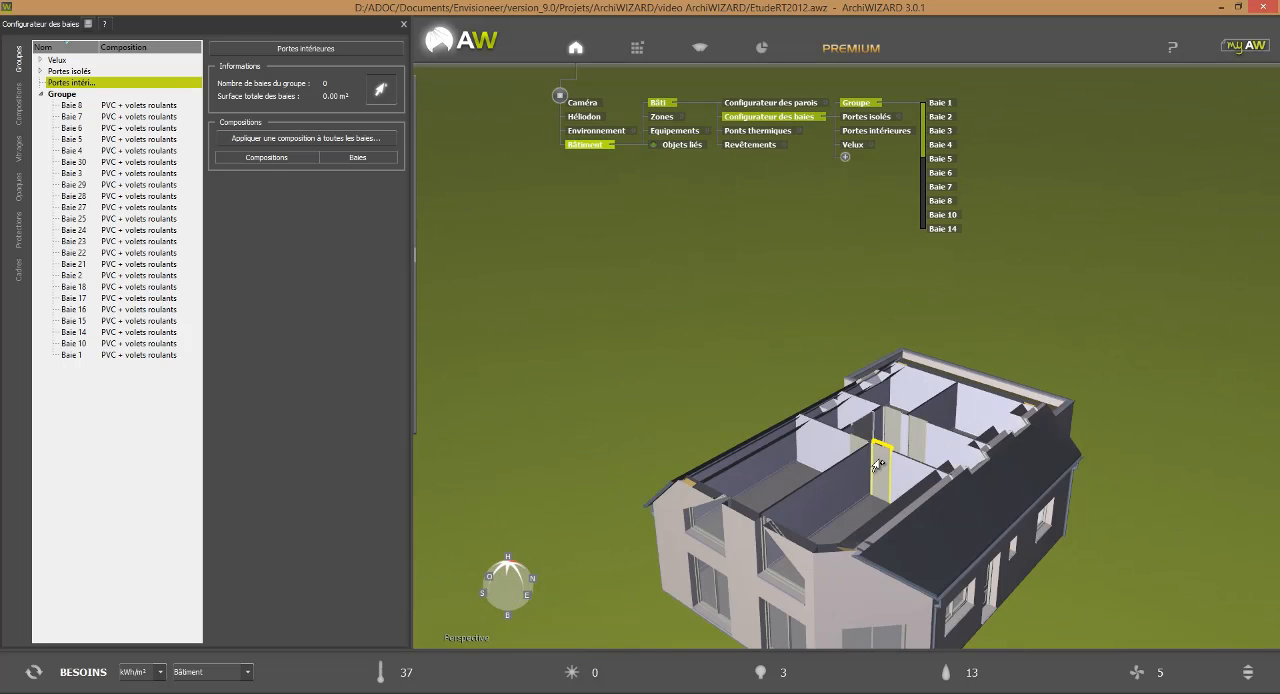
click(882, 464)
click(859, 451)
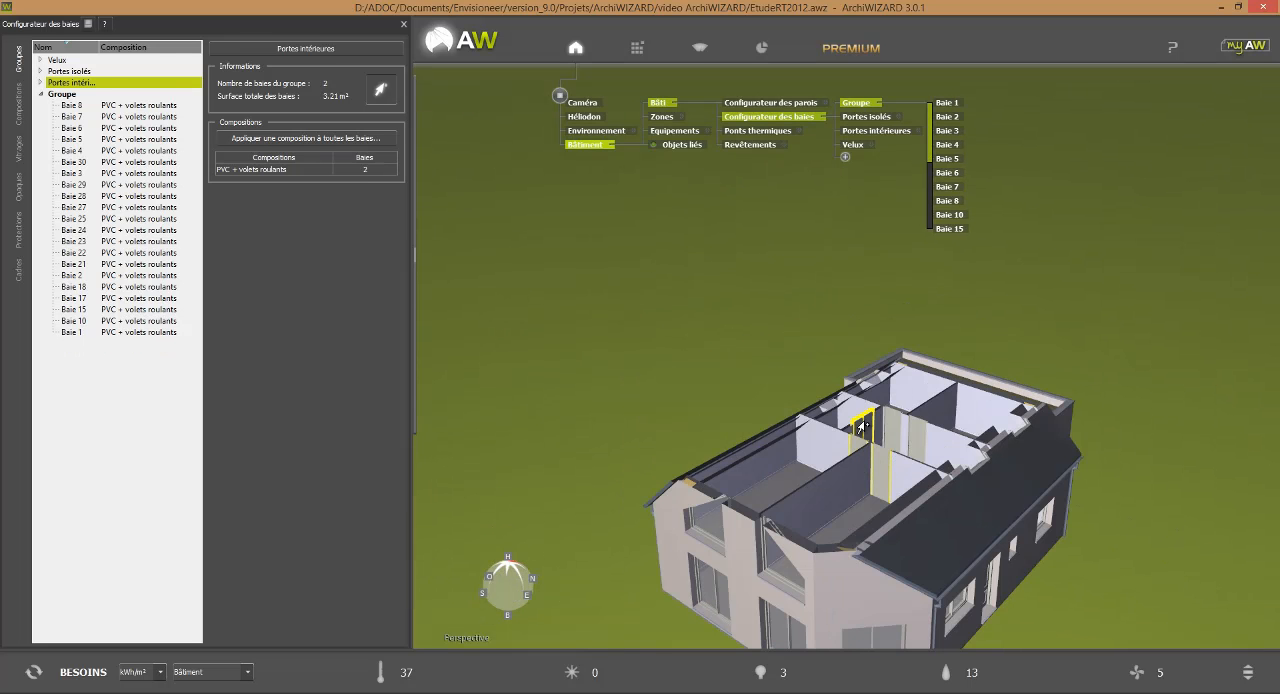
click(862, 428)
click(889, 429)
click(920, 436)
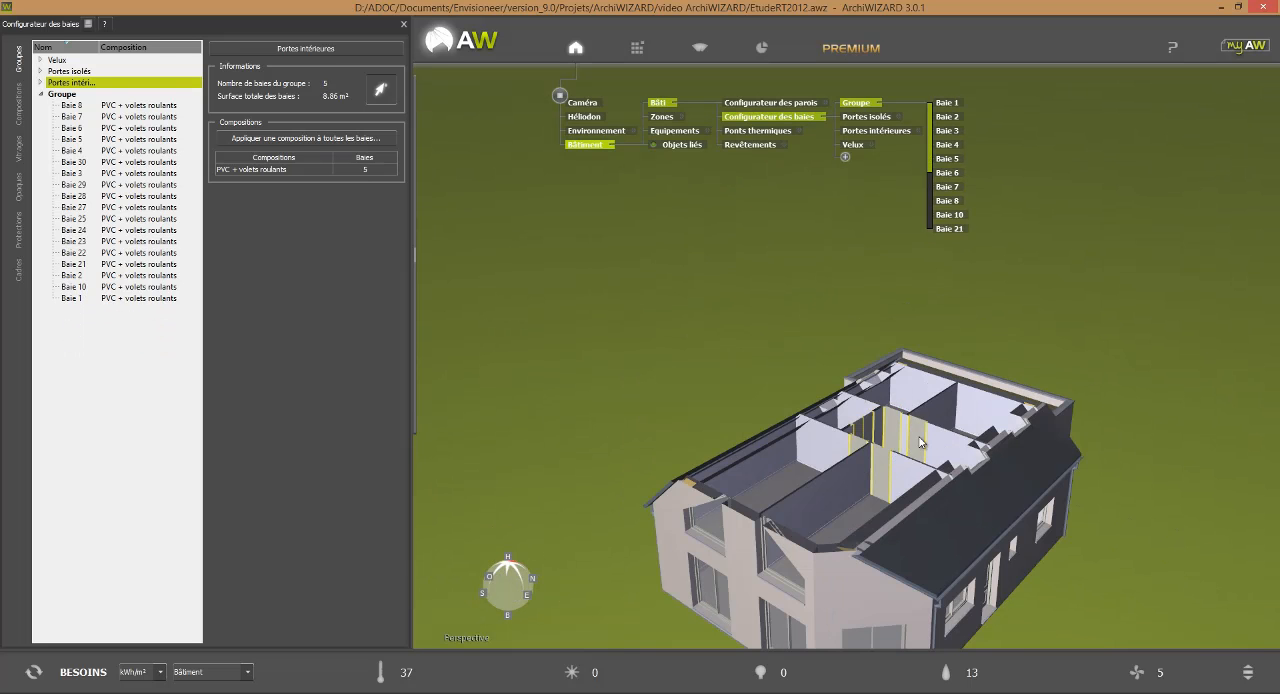
Lower the section cut to the ground floor and add its interior doors to the Portes intérieures bay group.
ctrl+scroll(1008, 387, down, 5)
ctrl+scroll(1008, 387, down, 8)
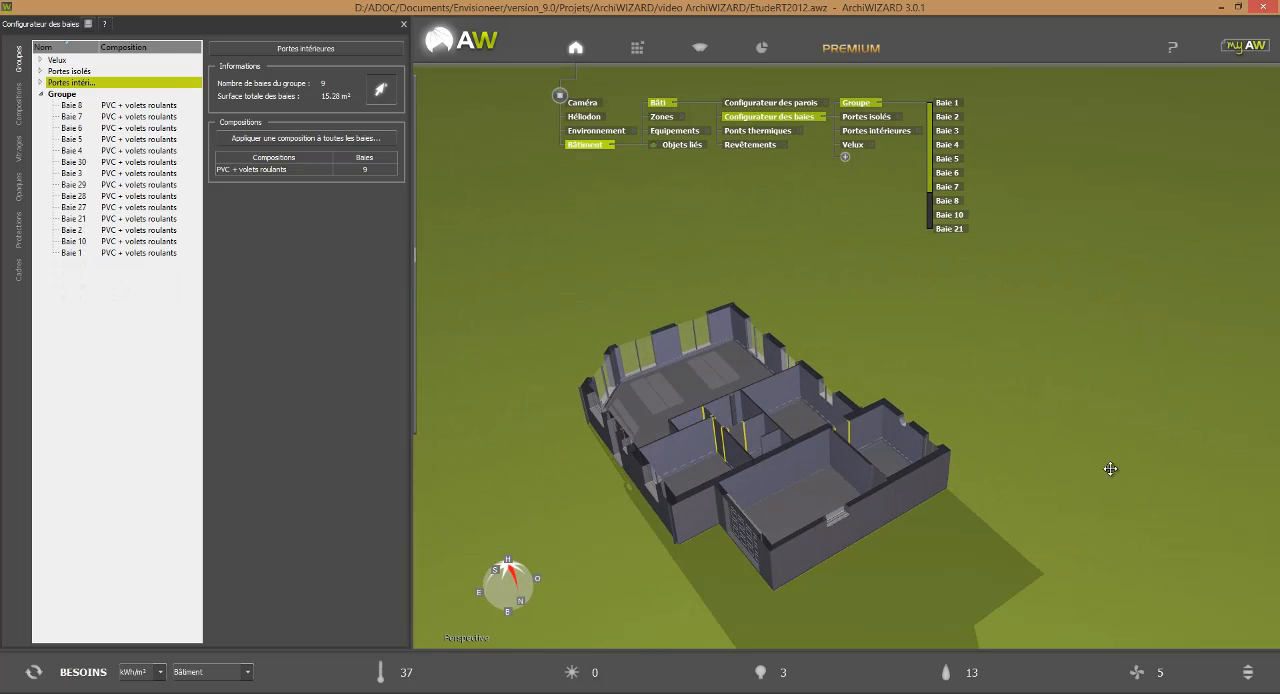
click(875, 483)
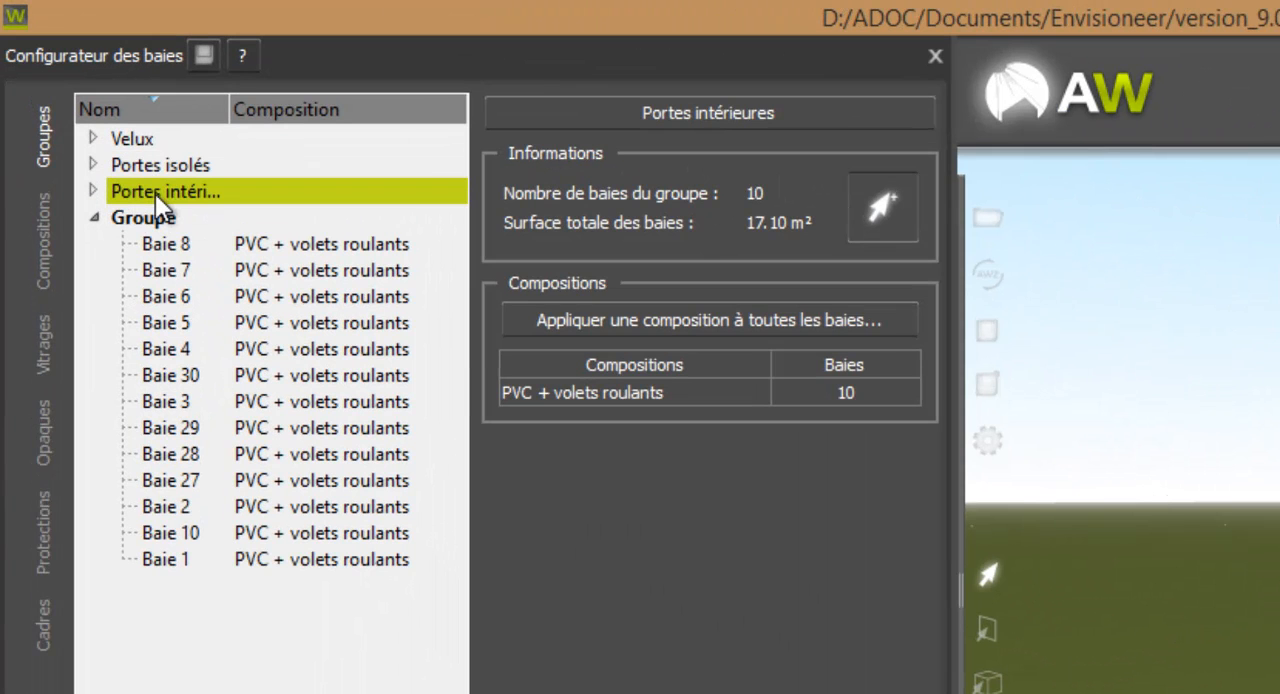
Apply the Porte en bois composition to all bays of the Portes intérieures group.
click(166, 194)
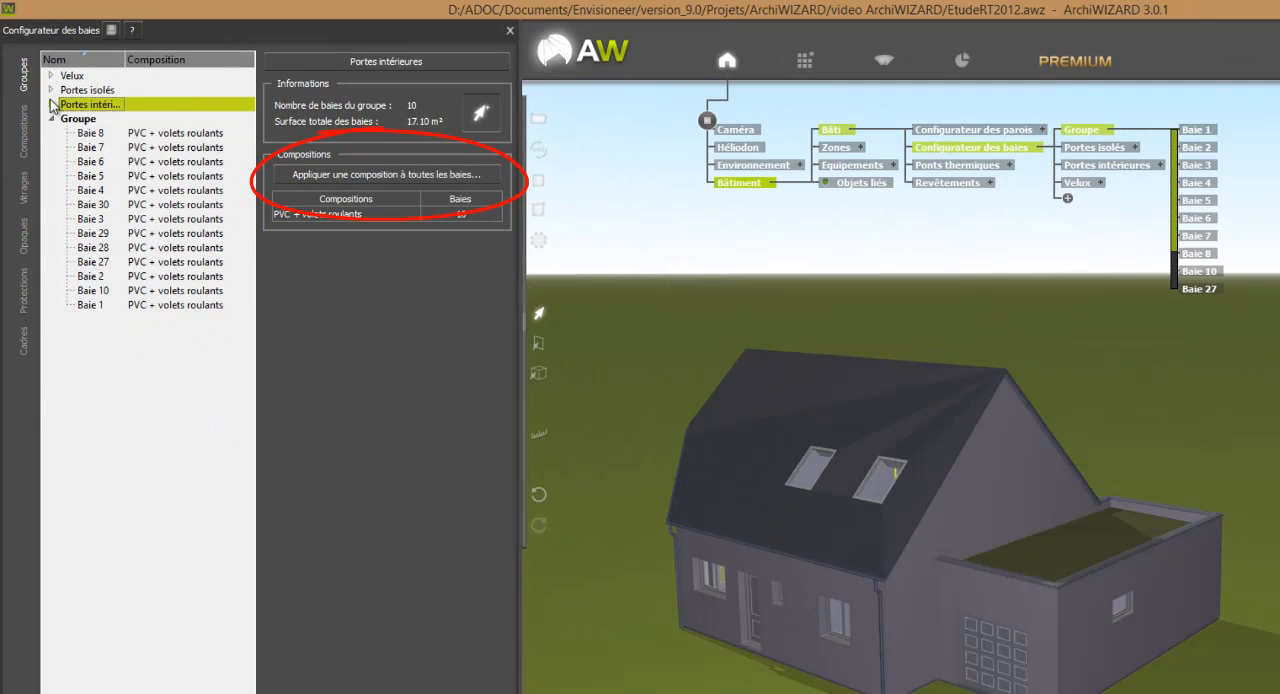
click(52, 104)
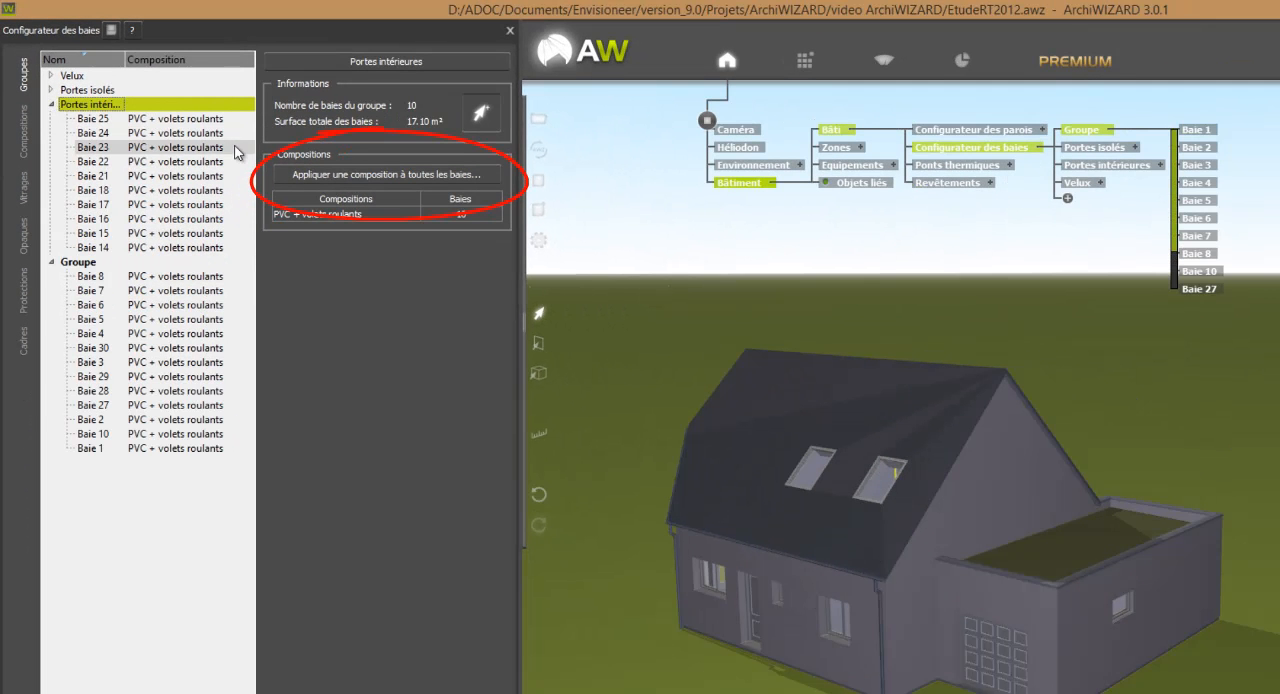
click(366, 175)
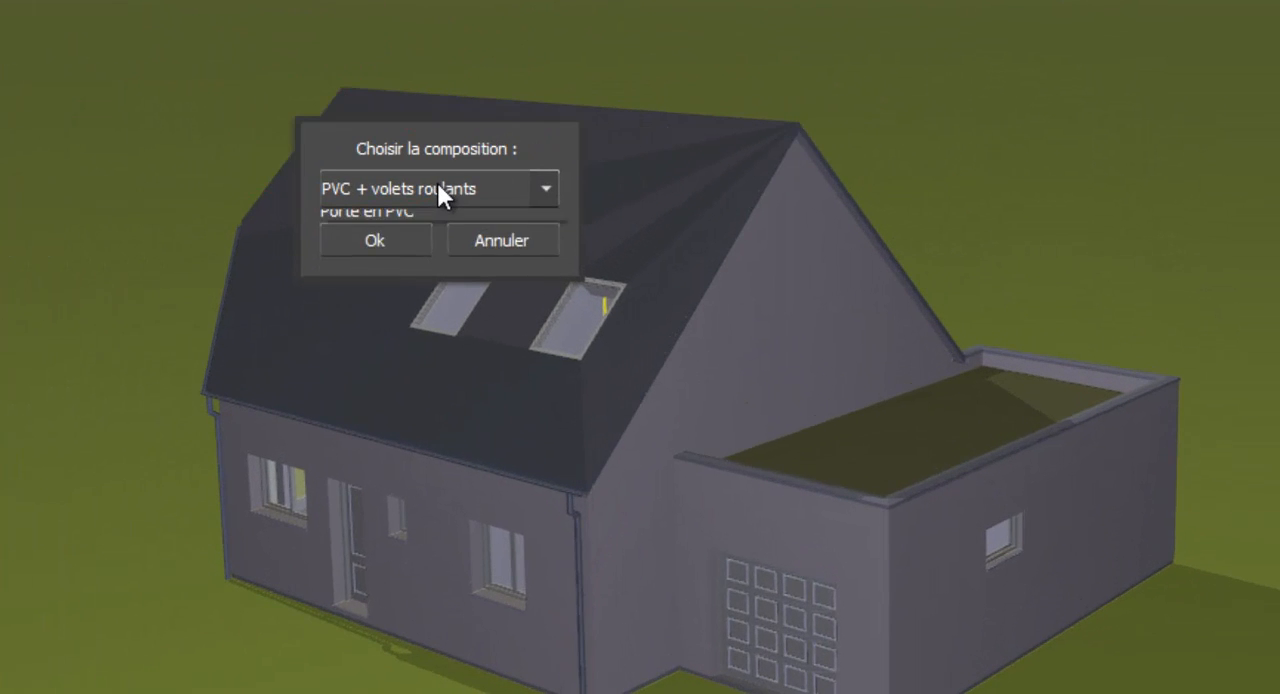
click(796, 406)
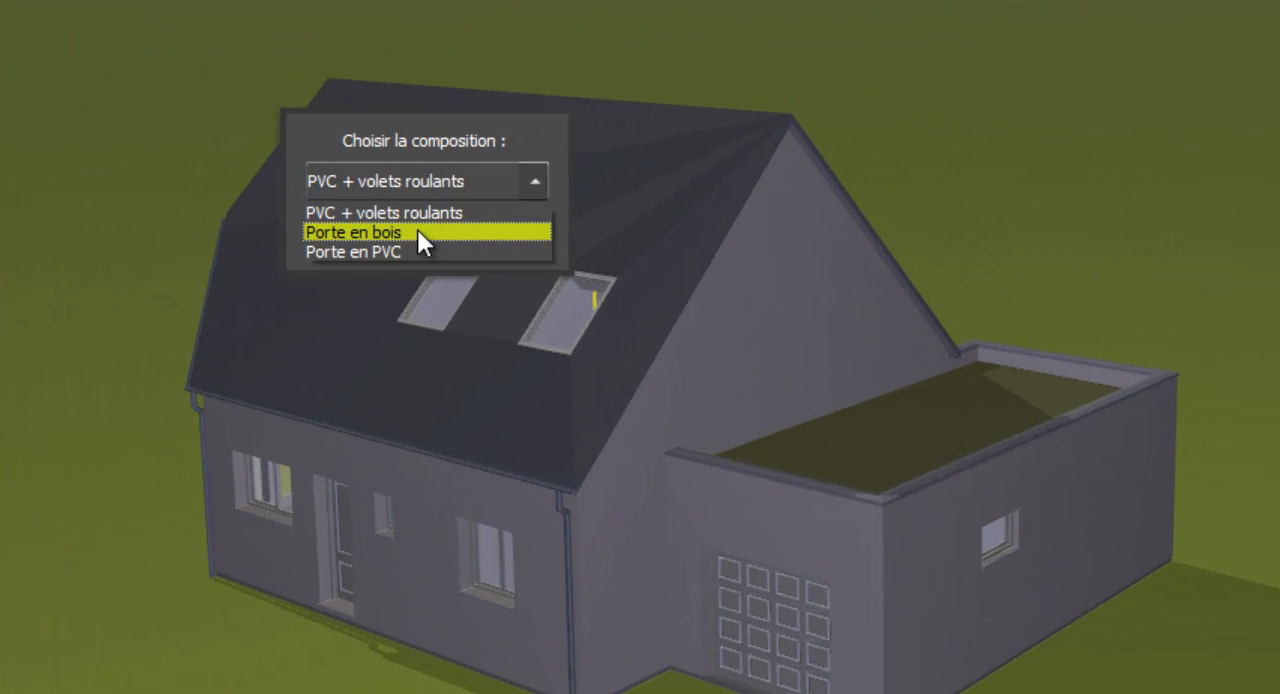
click(417, 237)
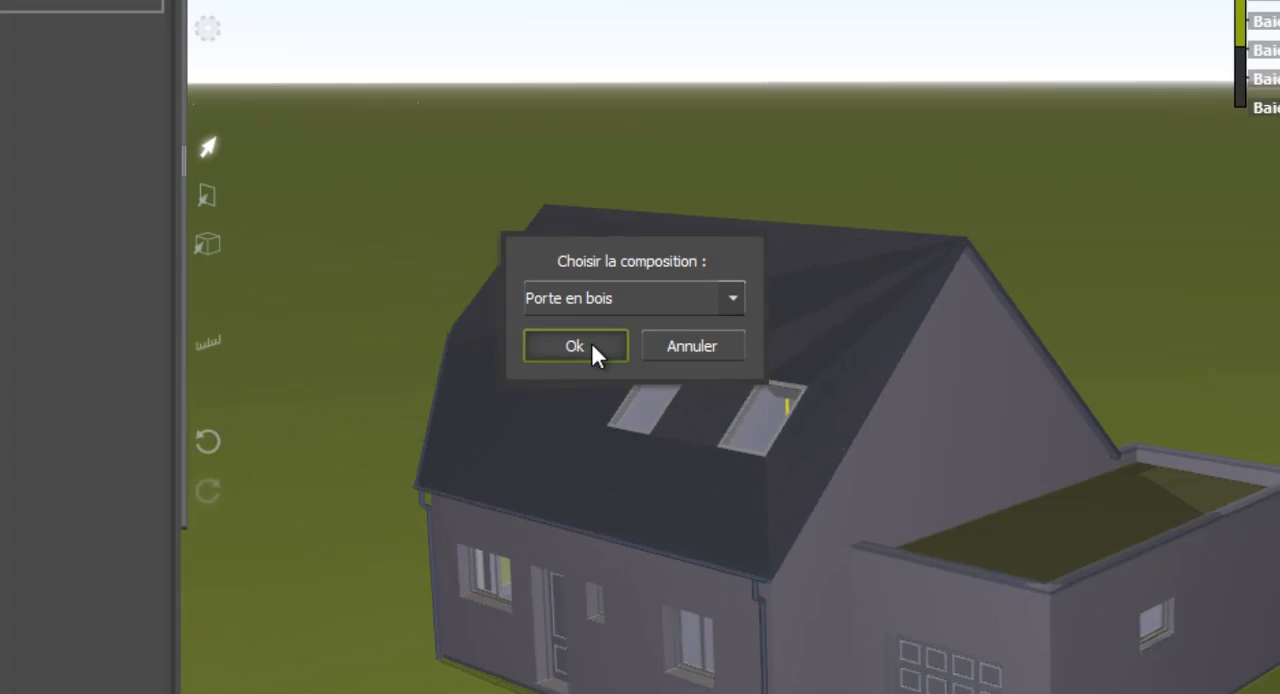
click(382, 236)
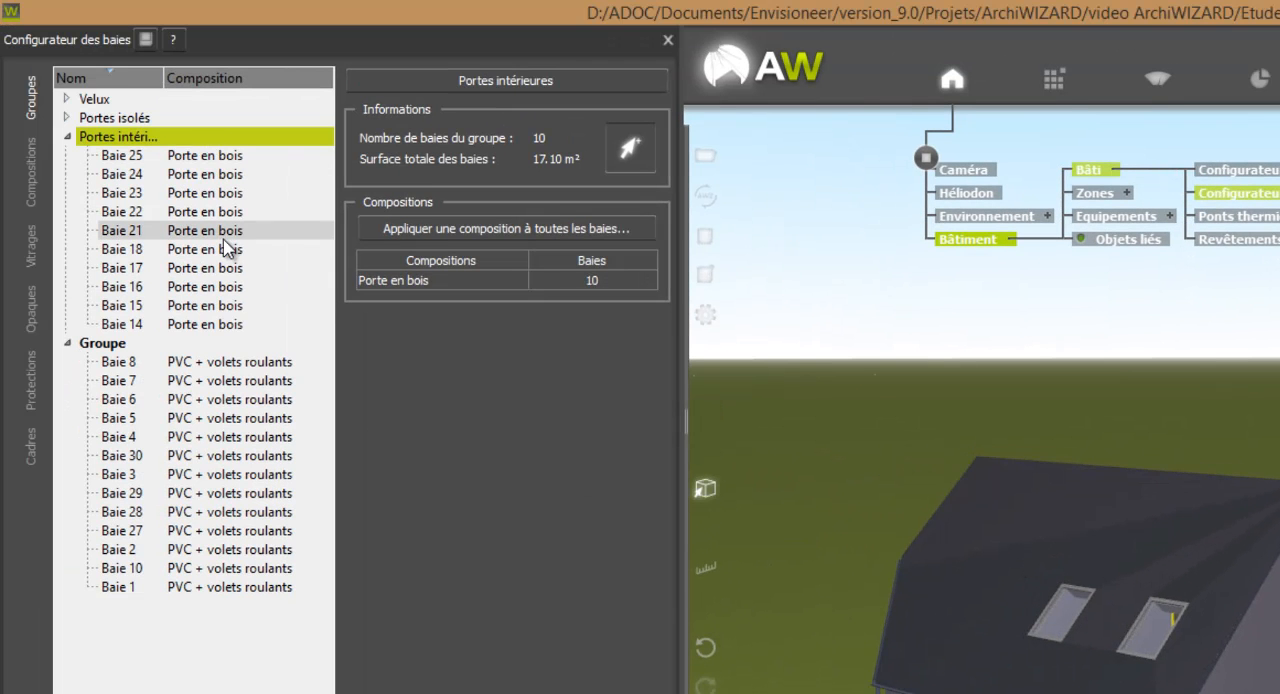
Apply the Porte en PVC composition to all bays of the Portes isolés group.
click(67, 117)
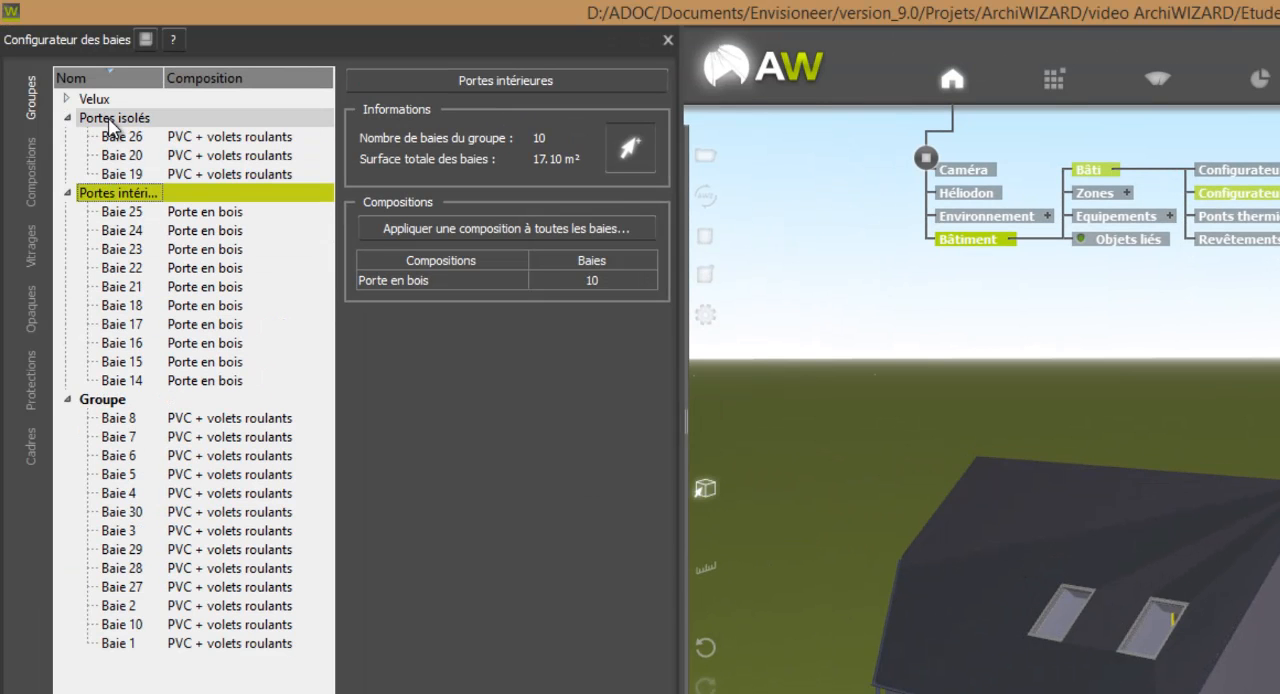
click(115, 120)
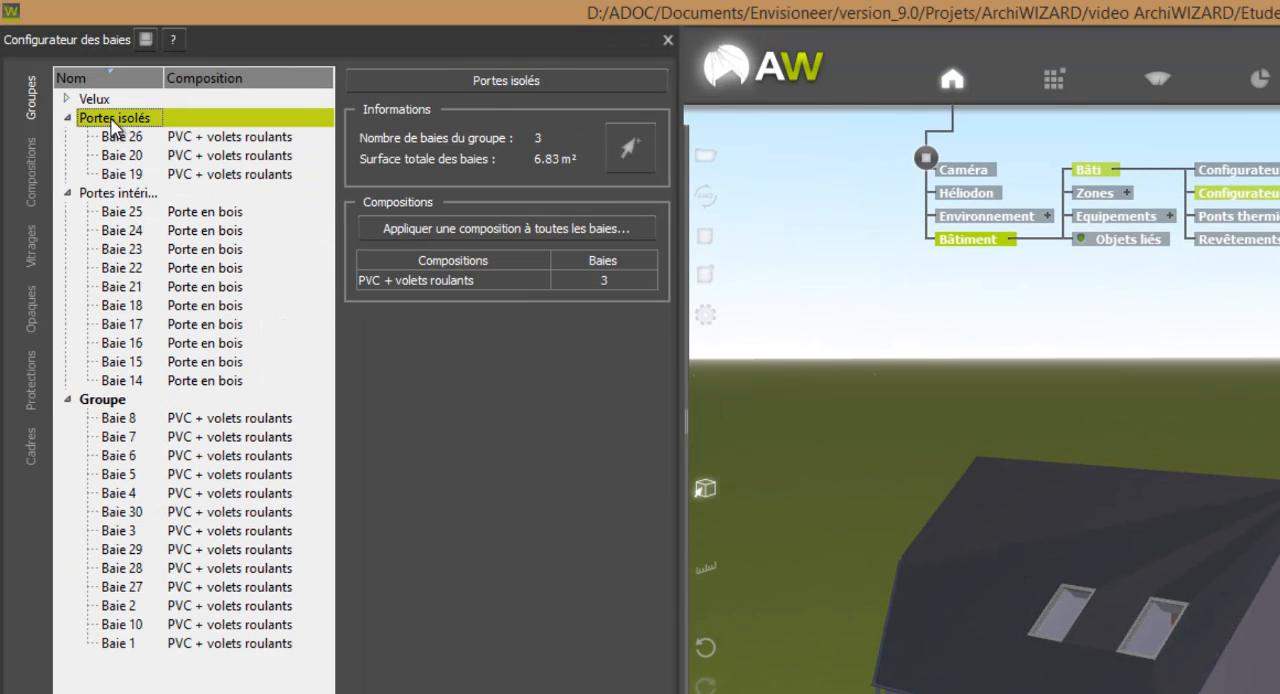
click(493, 229)
click(1043, 530)
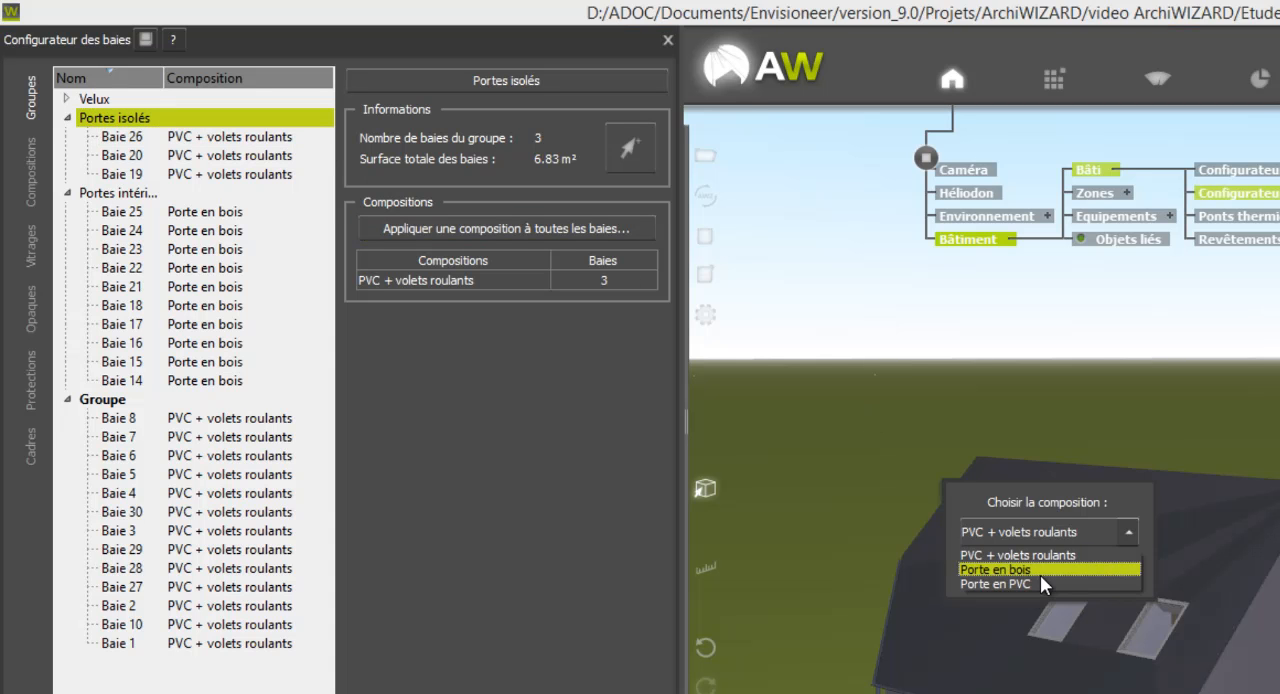
click(1032, 588)
click(1022, 571)
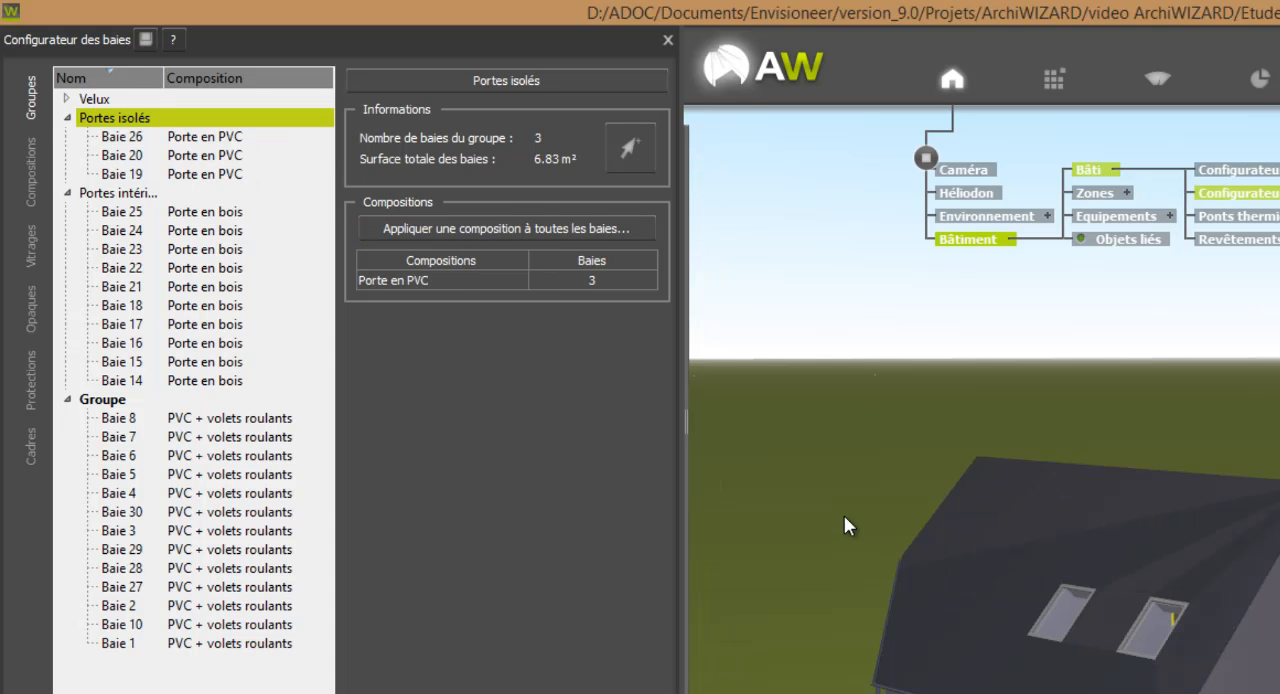
Apply the base library's Fenêtre en bois double vitrage classique composition to all bays of the Velux group.
click(64, 99)
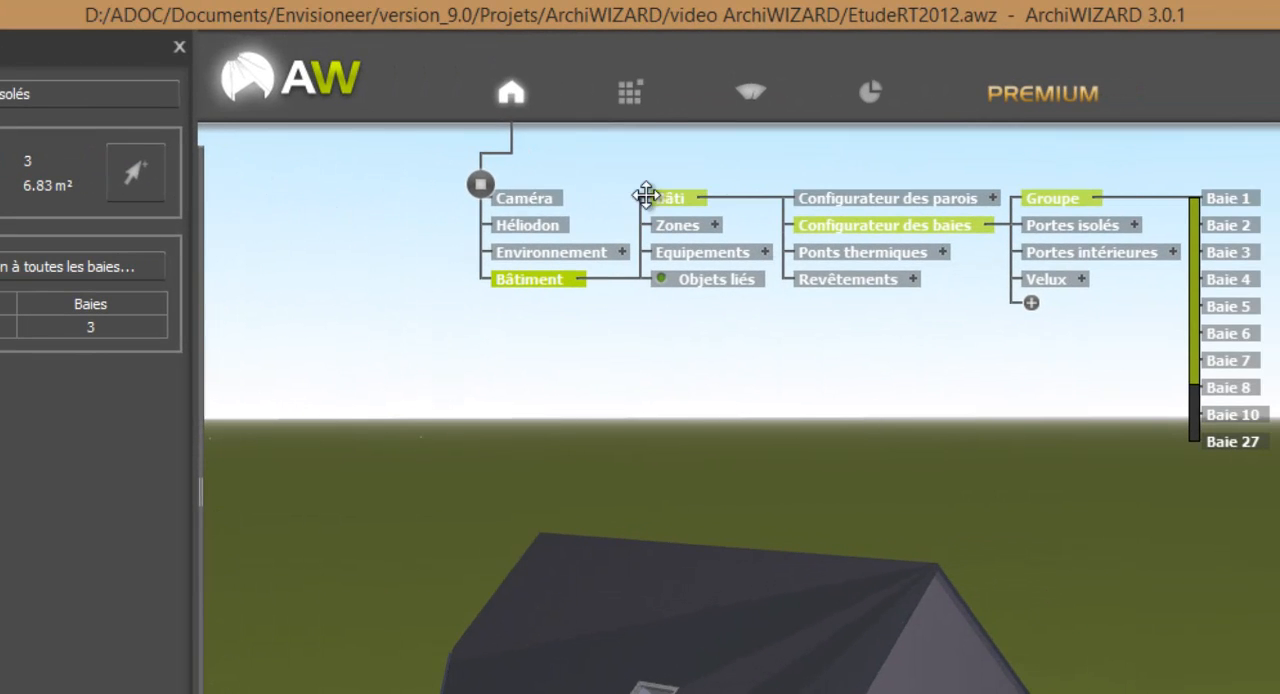
click(638, 102)
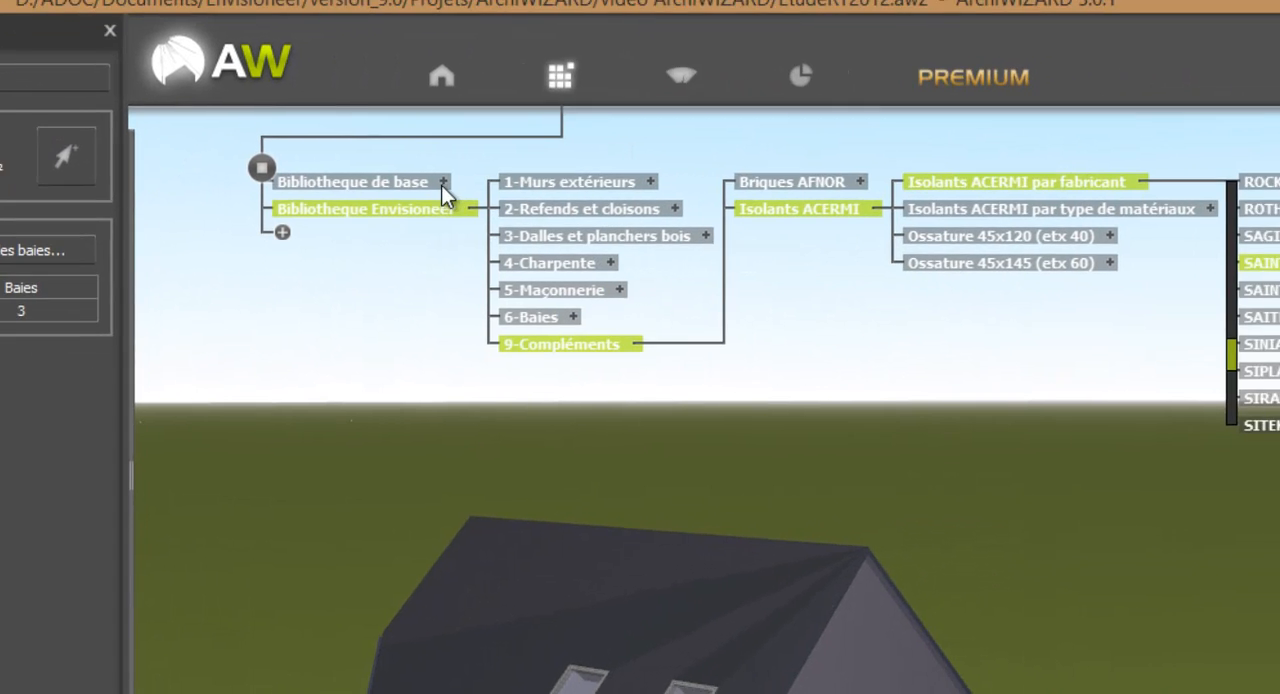
click(441, 183)
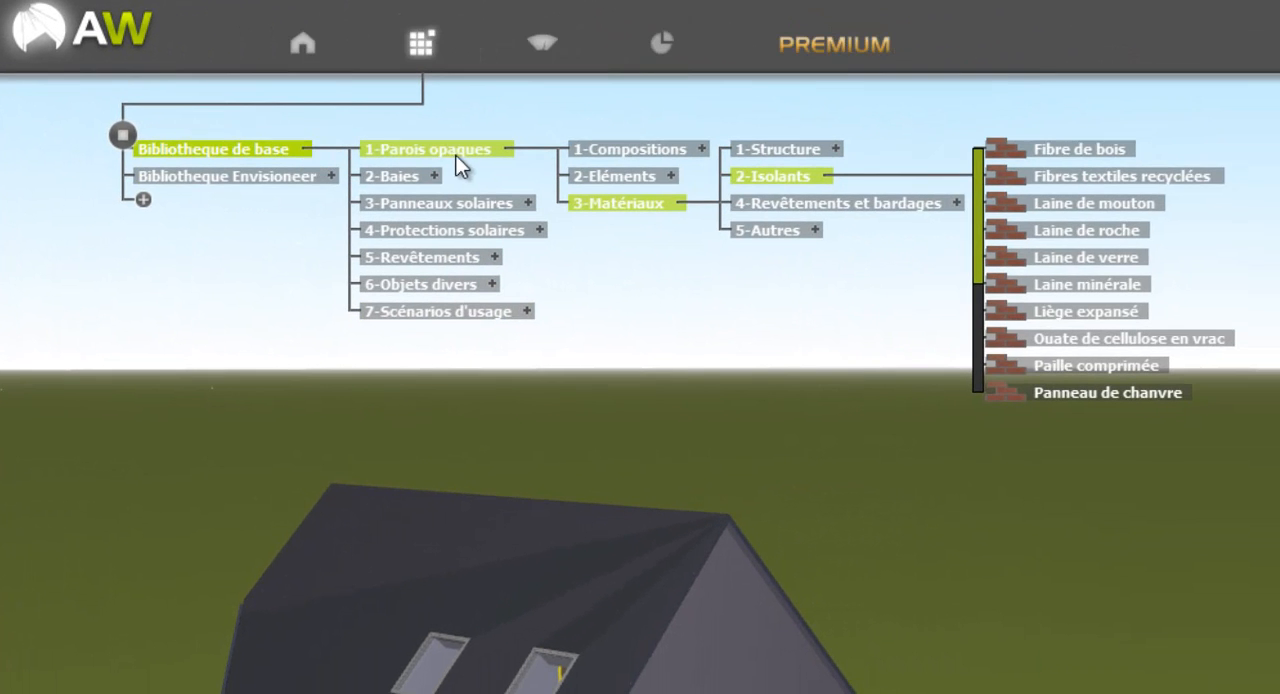
click(437, 175)
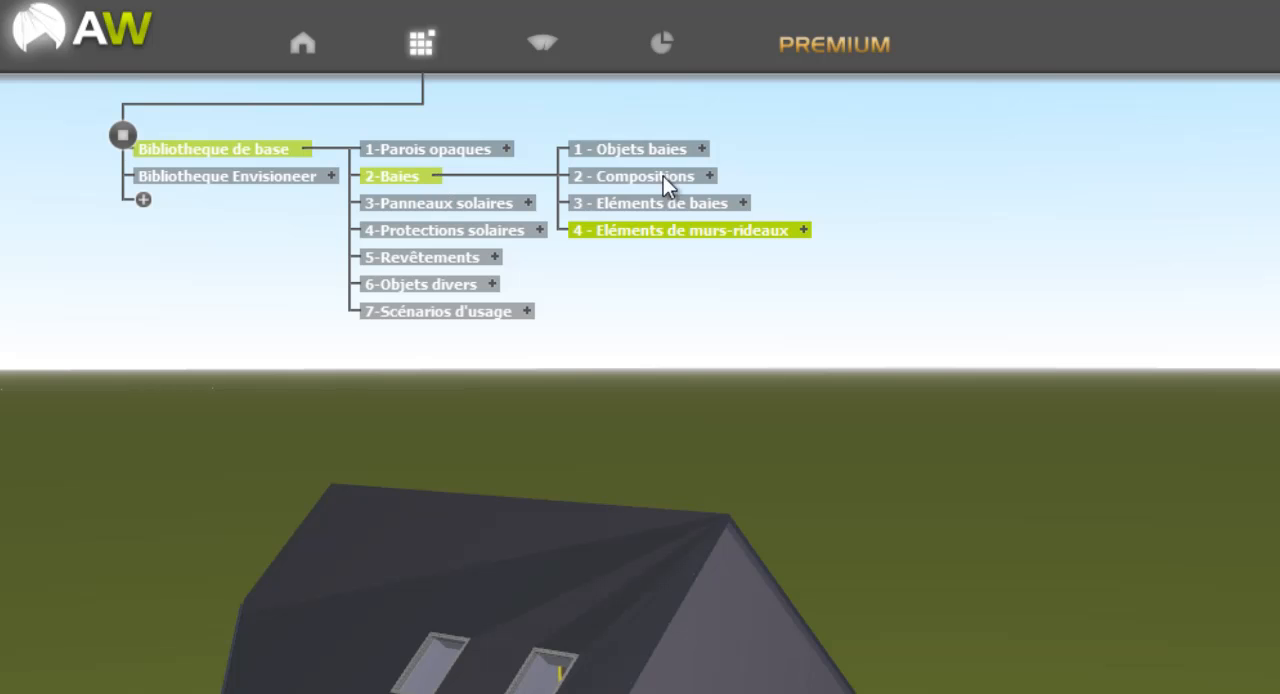
click(710, 176)
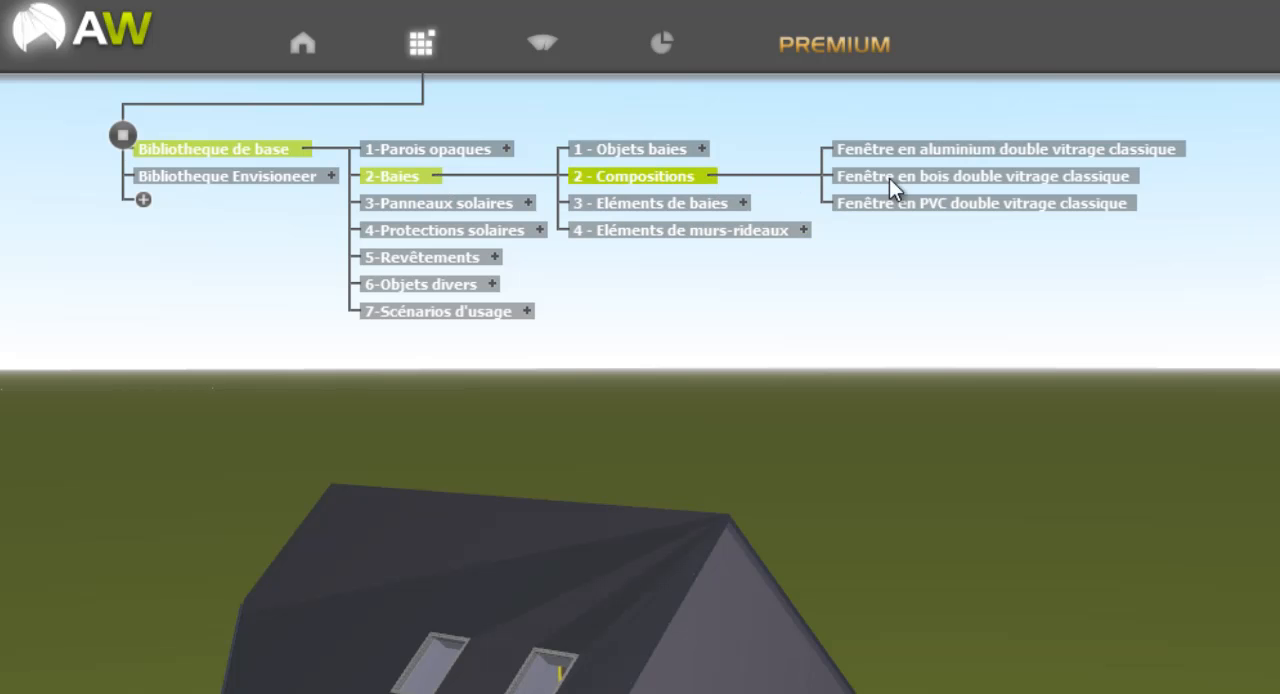
drag(932, 177, 558, 670)
drag(586, 457, 582, 464)
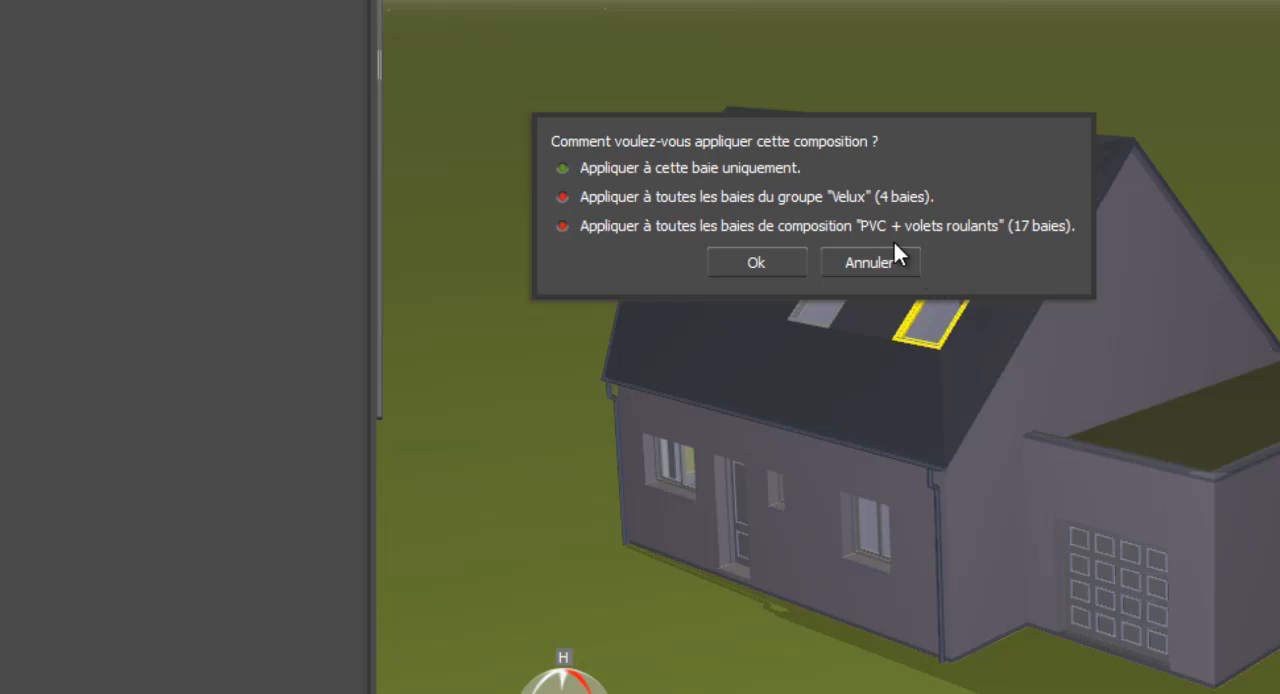
click(741, 195)
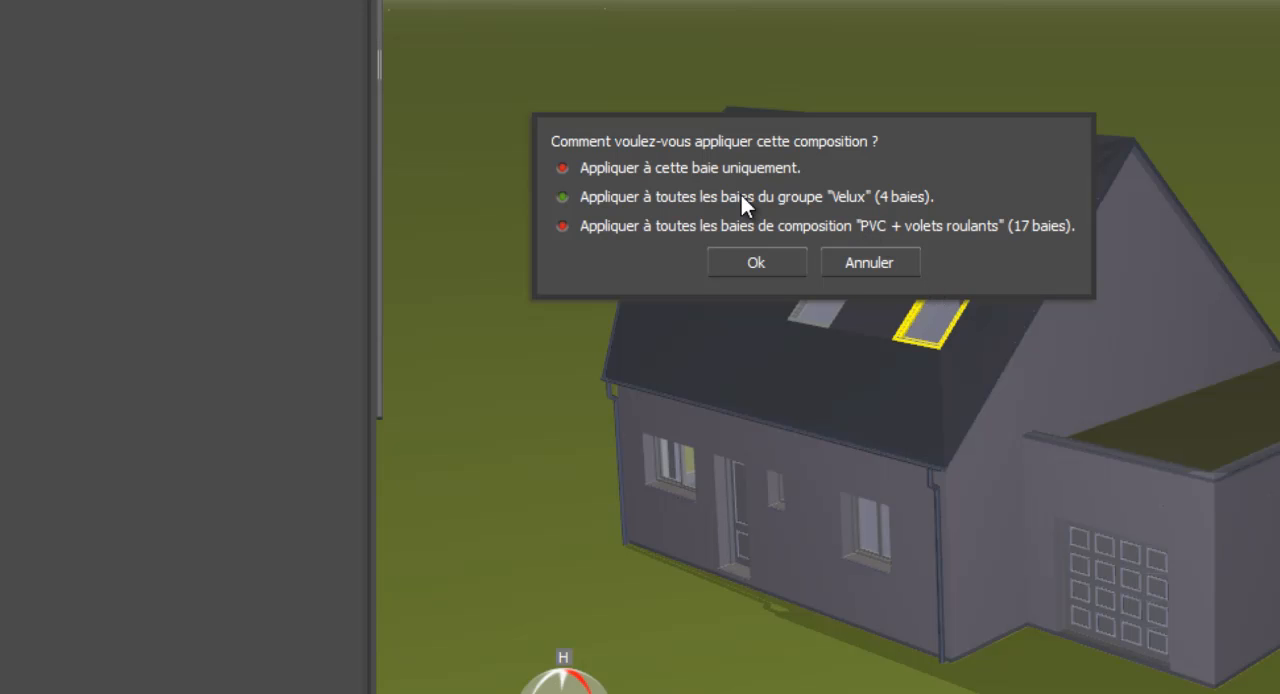
click(788, 260)
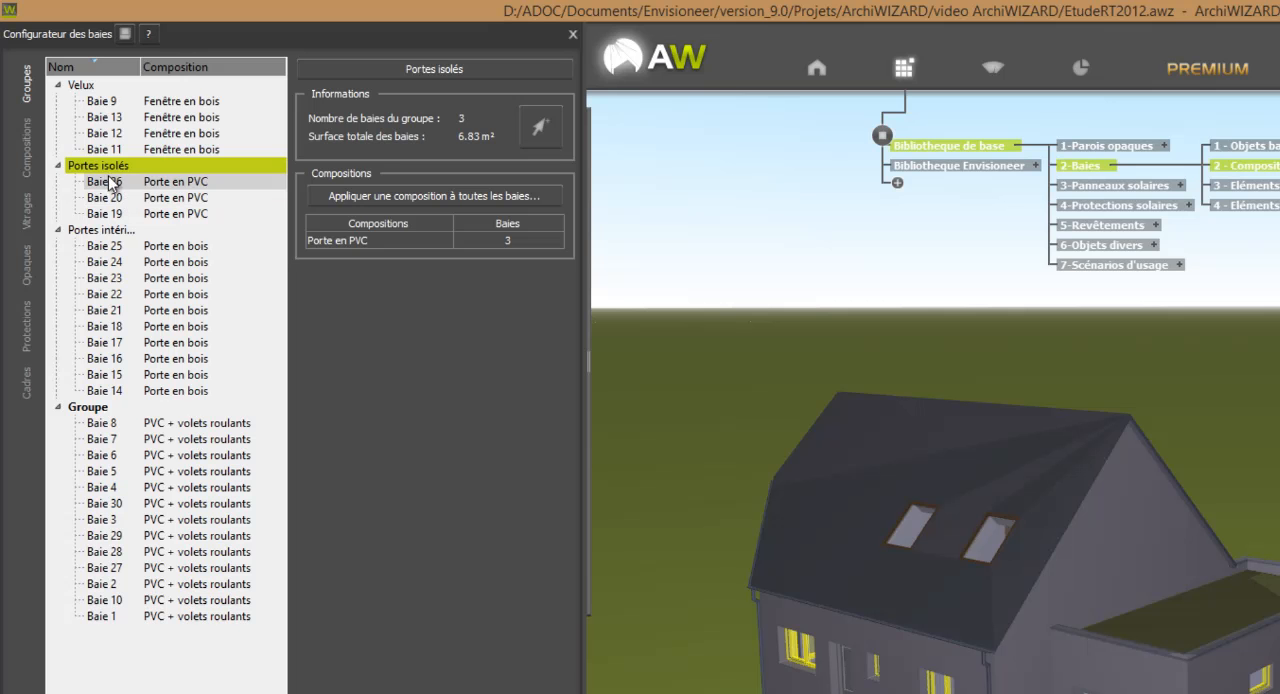
click(82, 86)
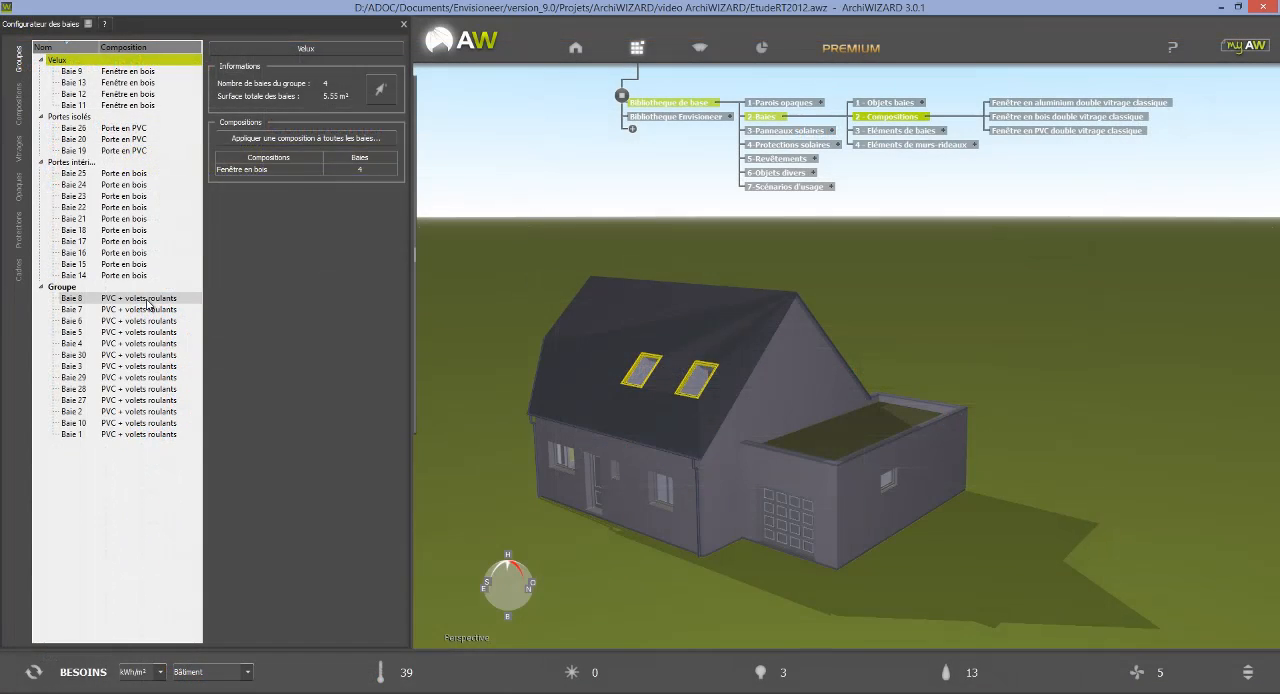
Examine the thermal, solar and light transmission properties of bay Baie 8 and return to its configuration.
click(147, 300)
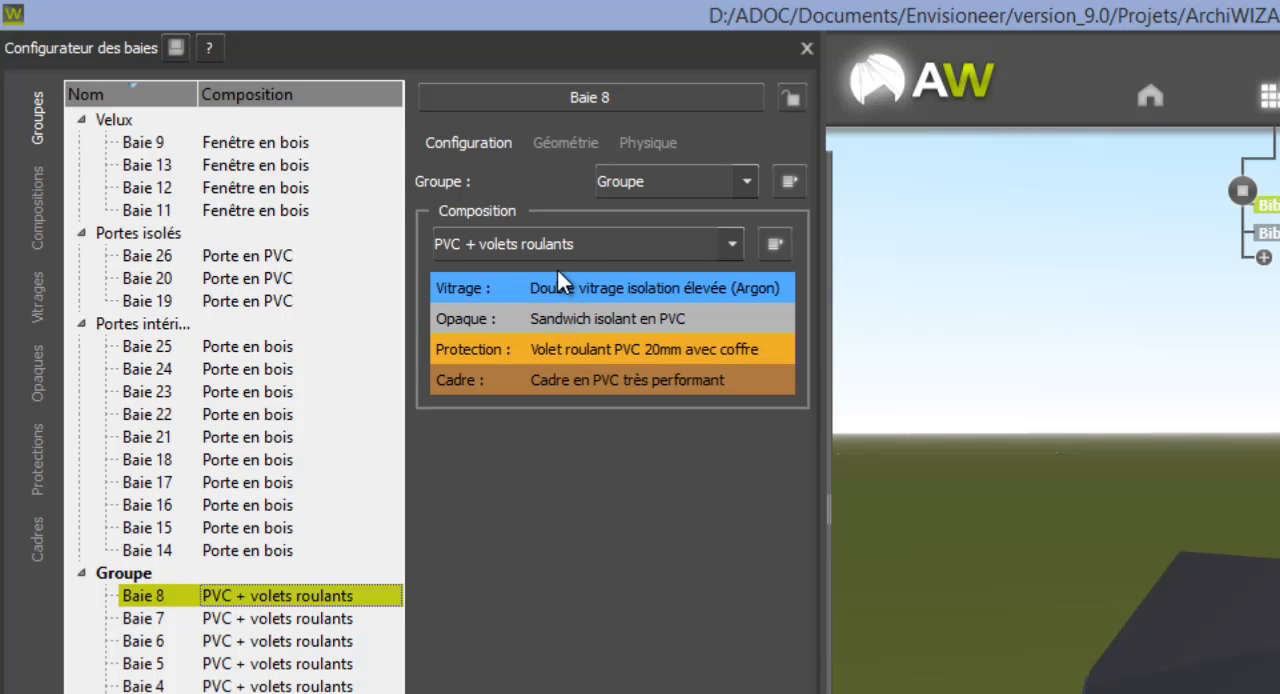
click(652, 143)
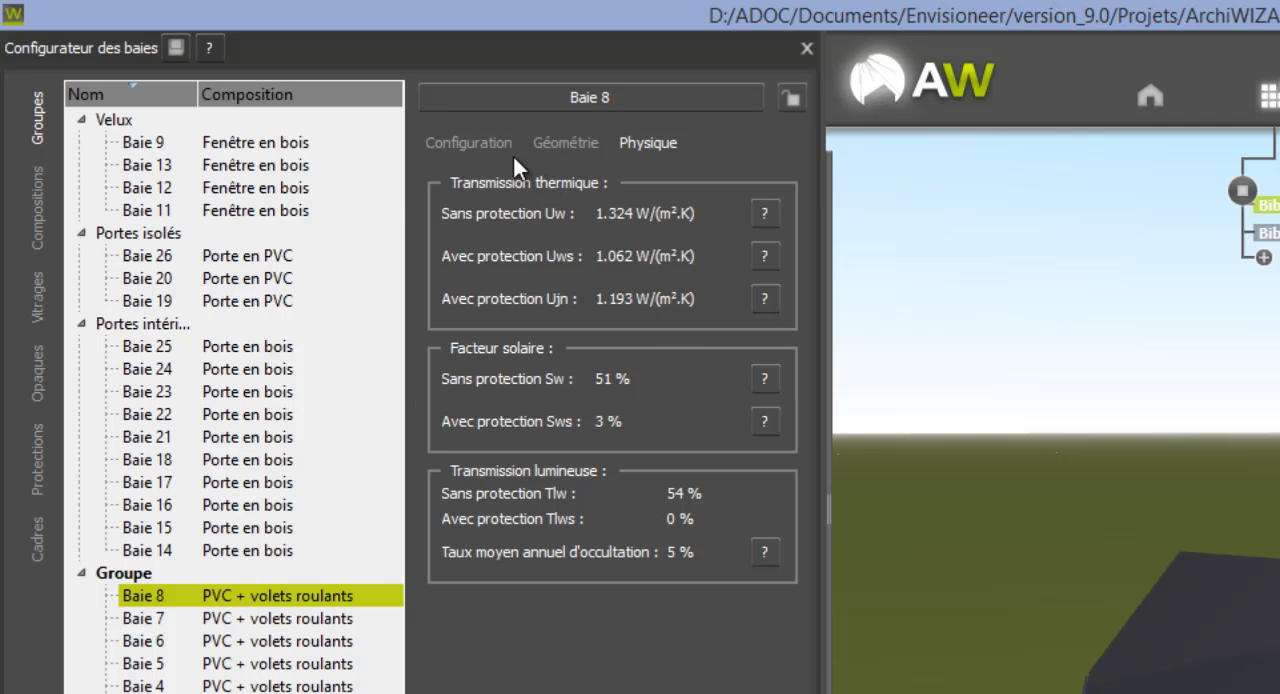
click(470, 143)
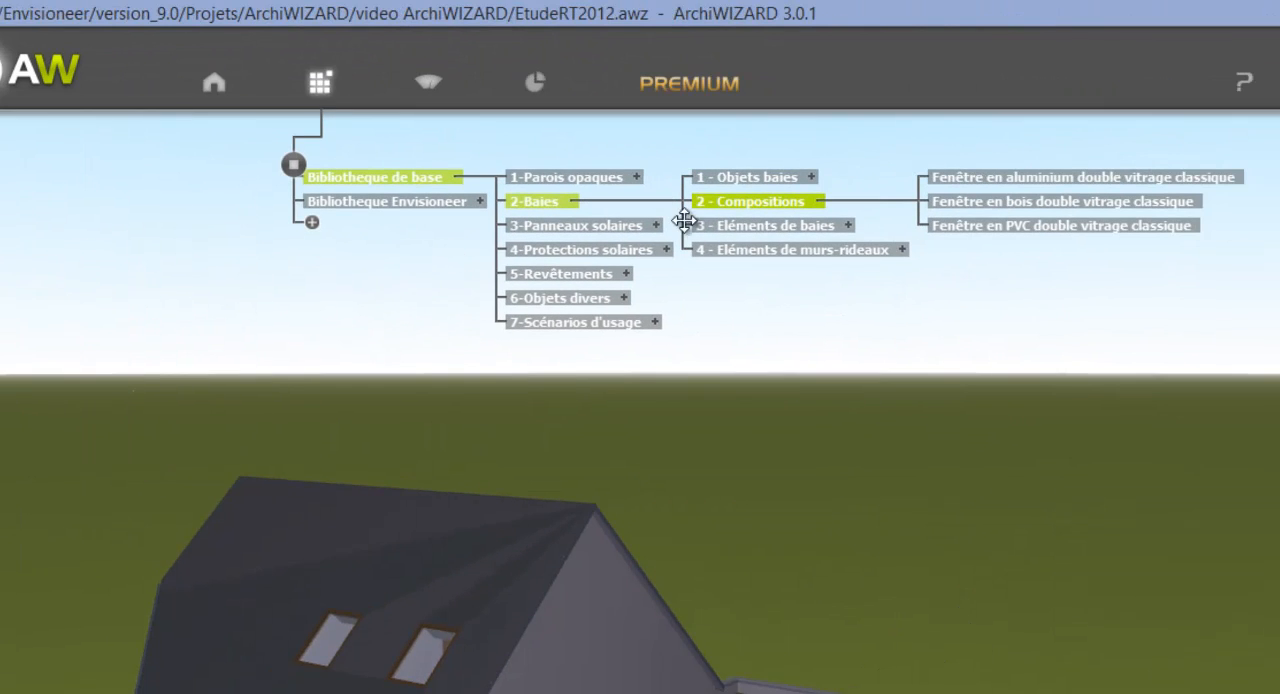
Try to apply a base-library glazing to the PVC + volets roulants composition through a front ground-floor window.
click(849, 227)
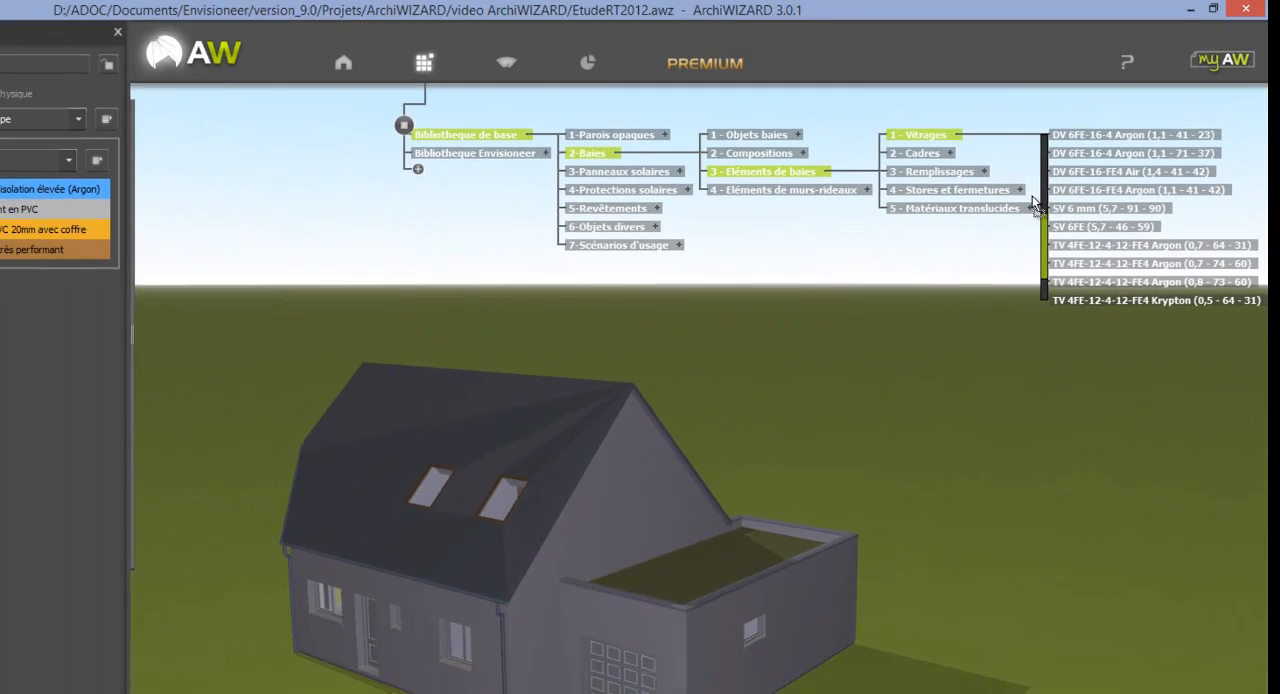
drag(1034, 199, 464, 644)
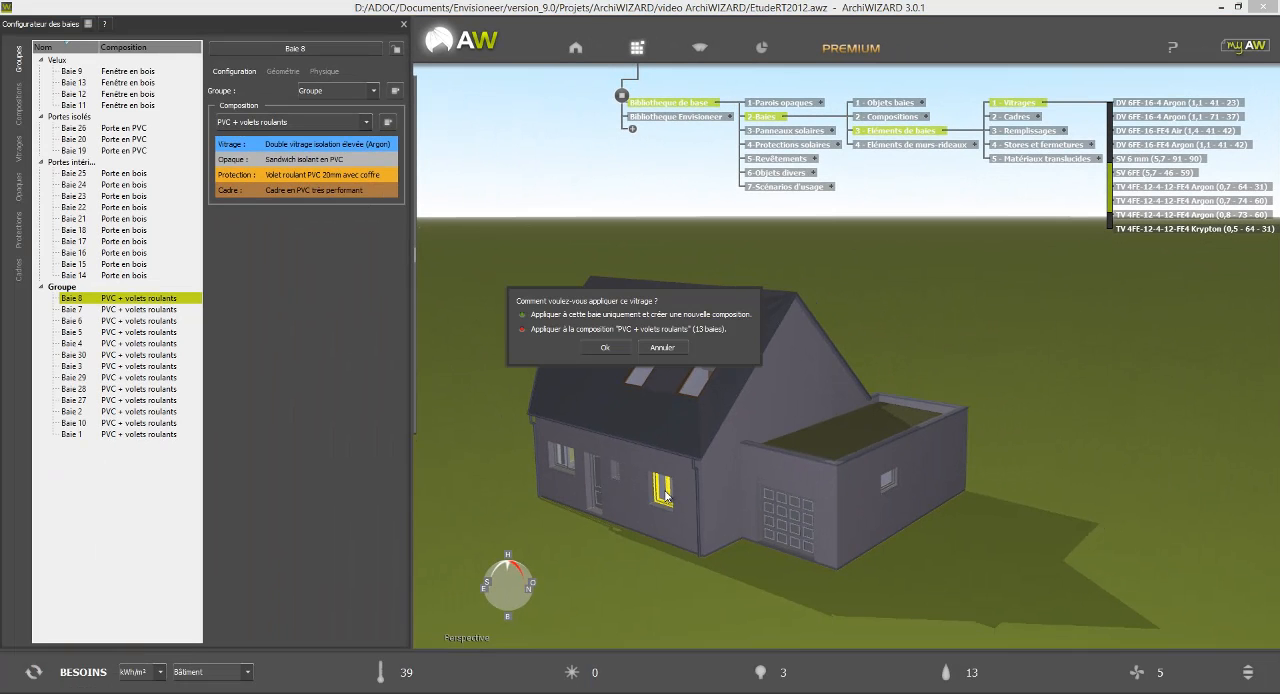
click(628, 331)
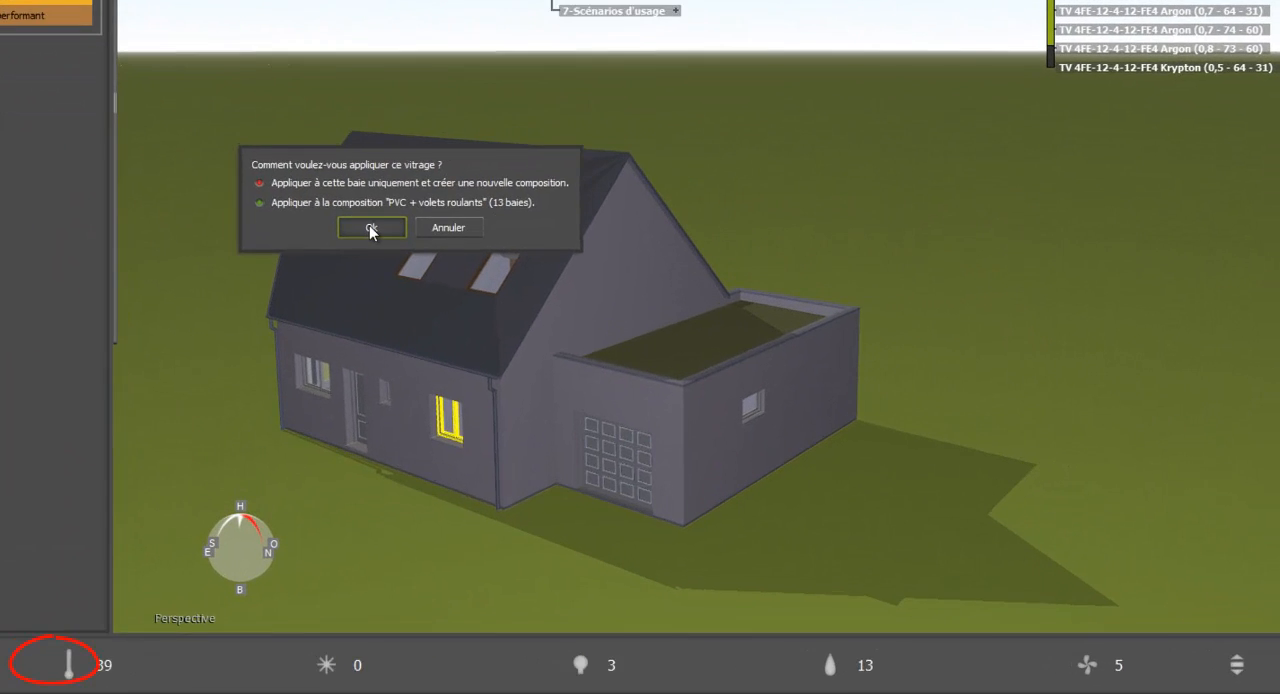
click(605, 347)
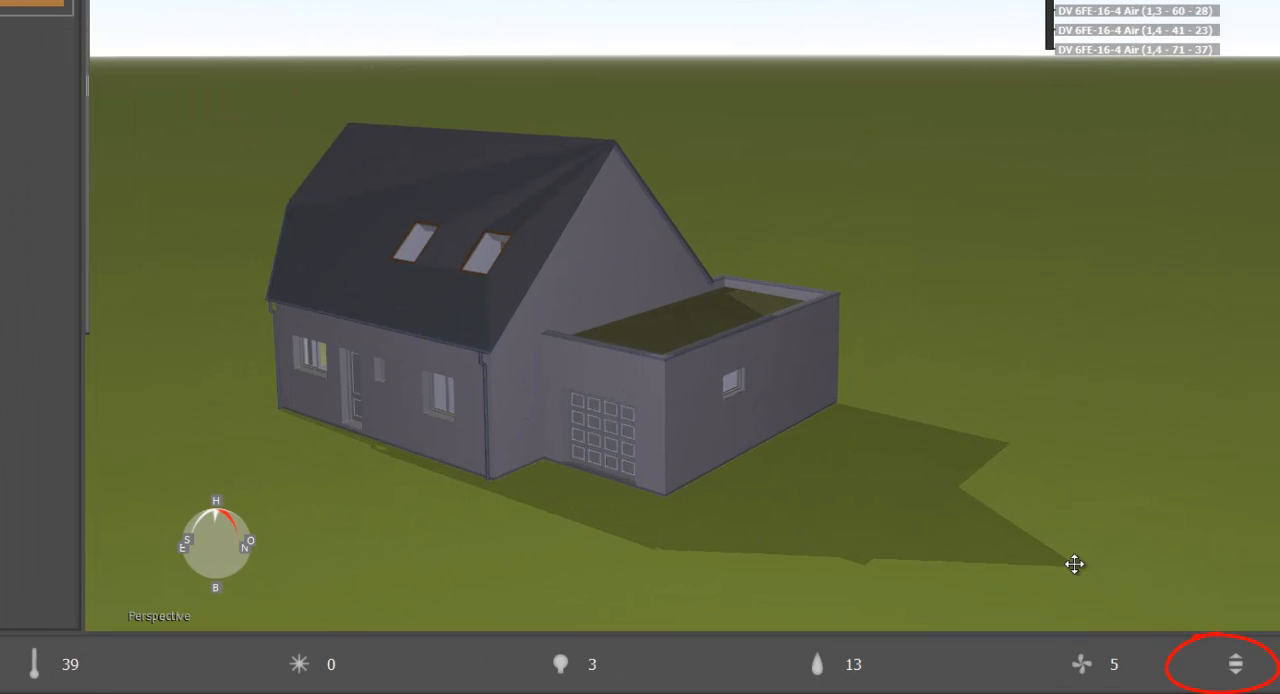
Display the Exigences RT2012 indicators and examine the Ratio Ψ and intermediate-floor thermal bridge requirements.
click(1236, 664)
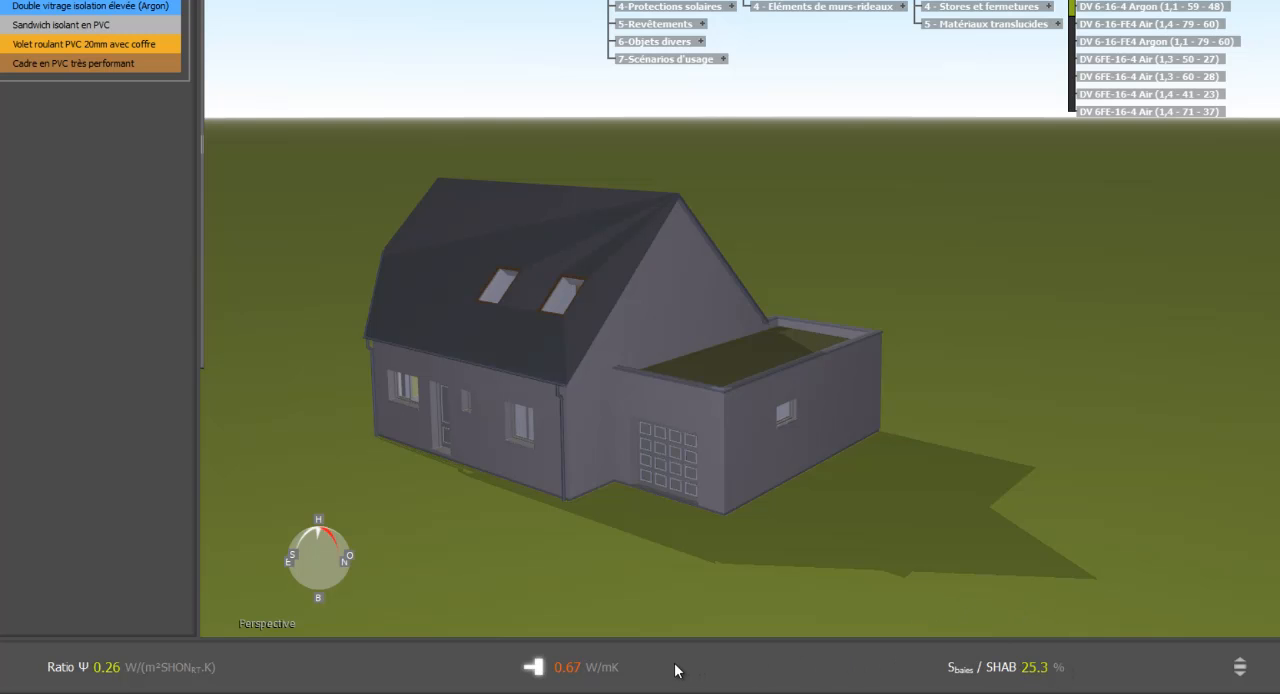
mouse_move(670, 663)
mouse_move(189, 668)
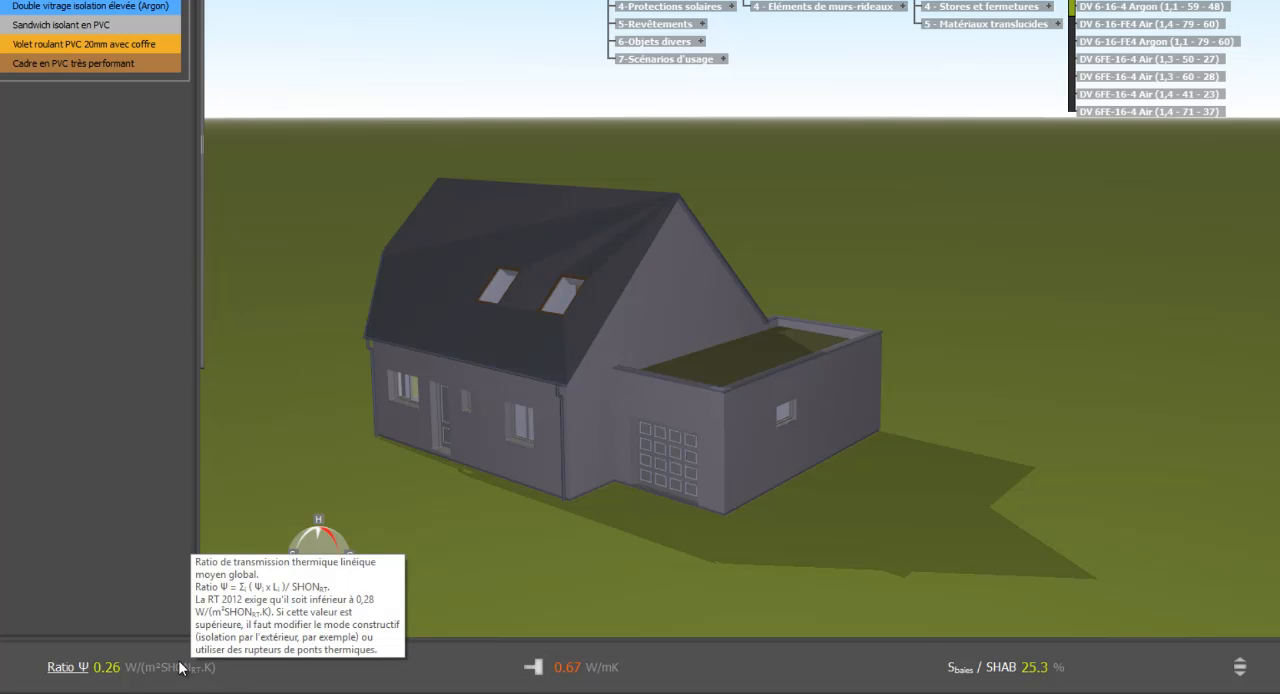
mouse_move(588, 672)
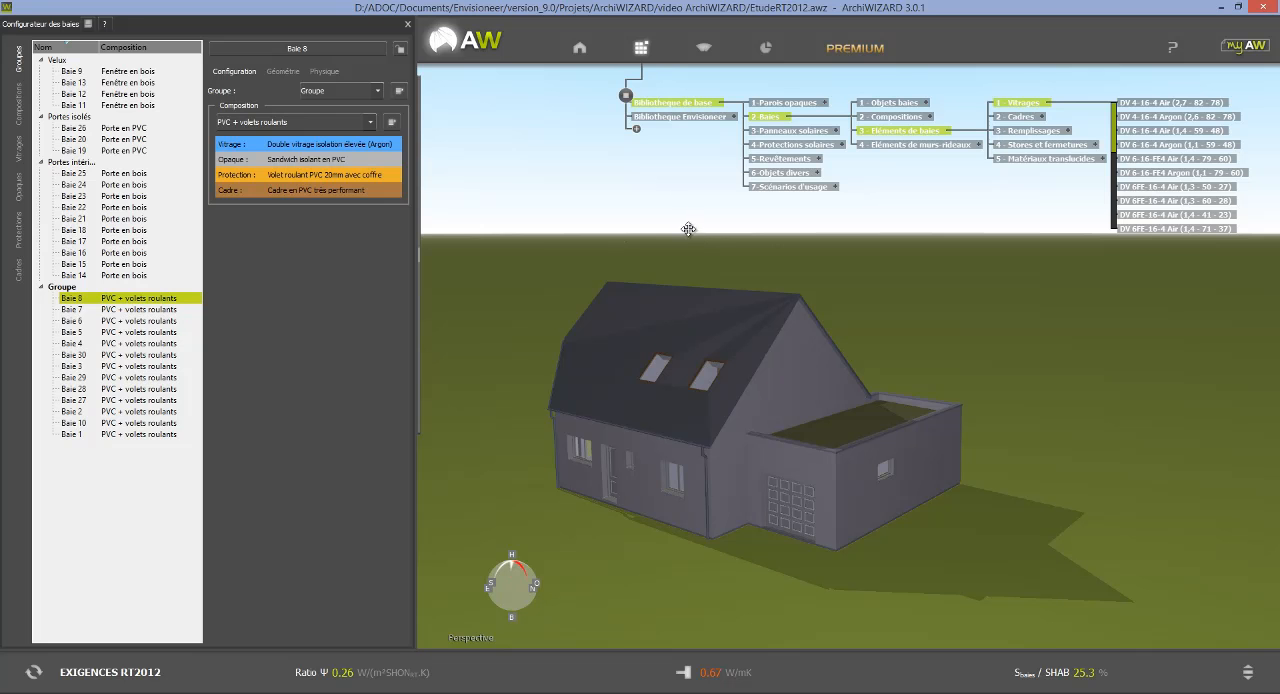
Force the Ψ value of the Plancher haut / façade thermal bridges to 0.20 W/(m.K).
click(579, 47)
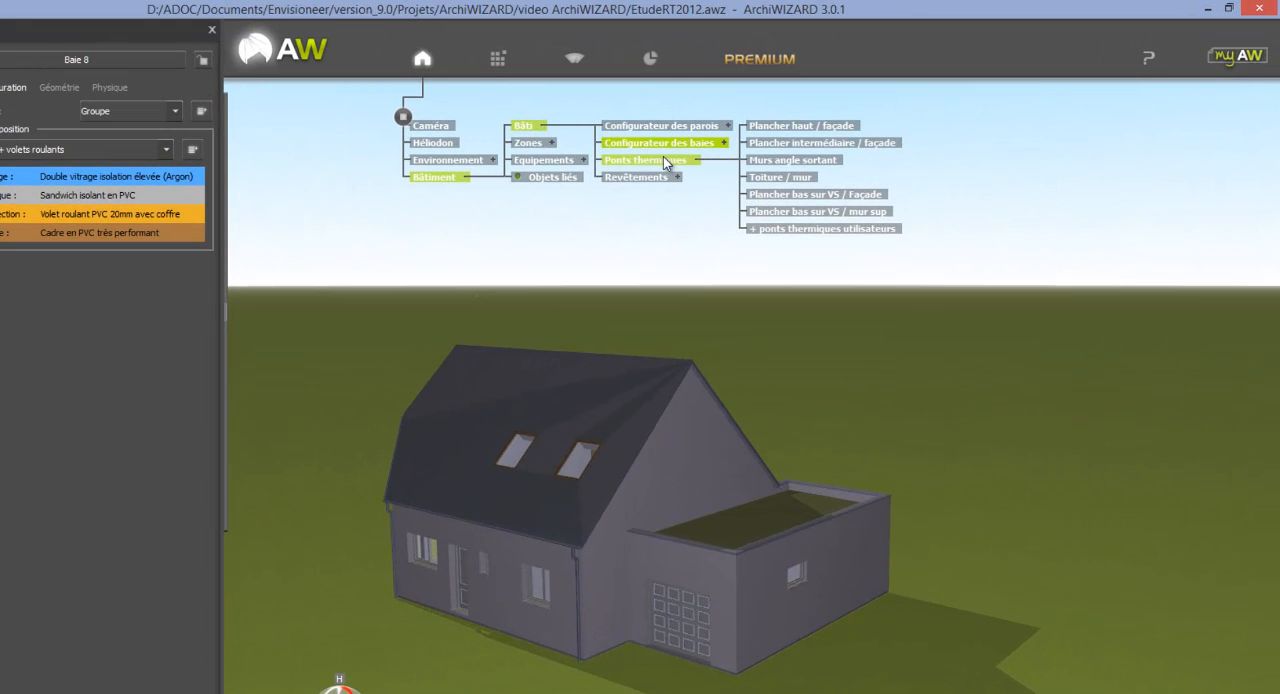
click(672, 163)
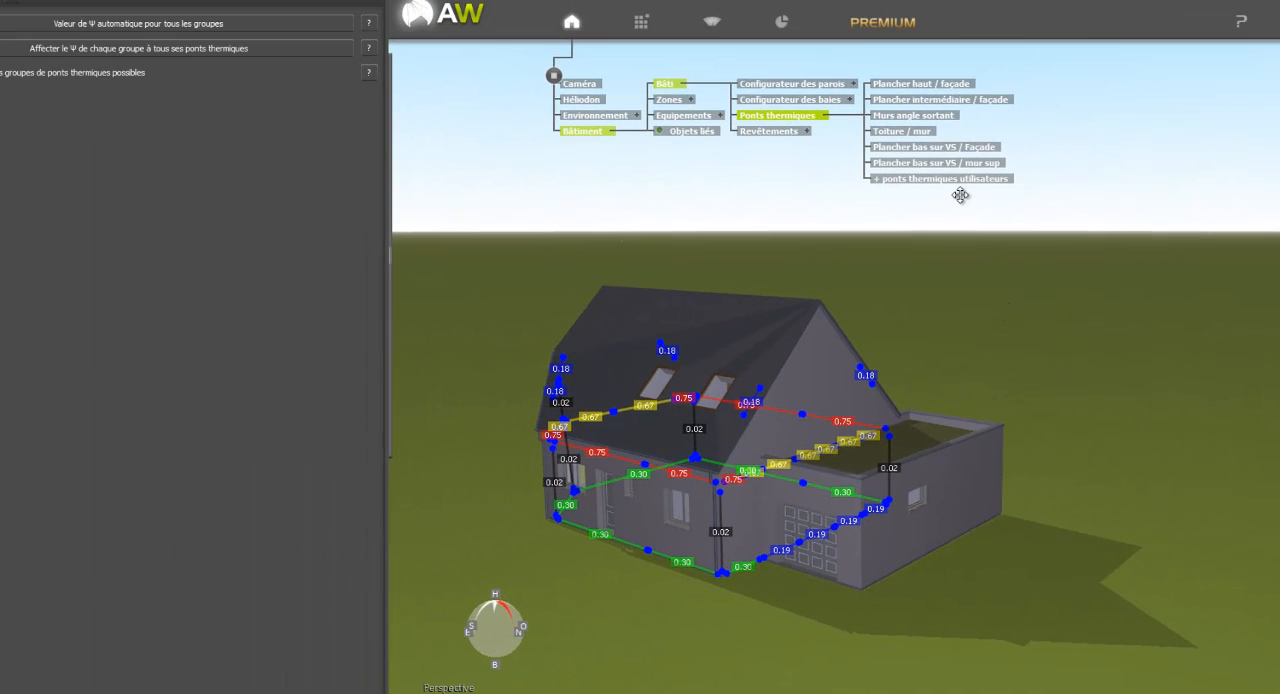
click(947, 86)
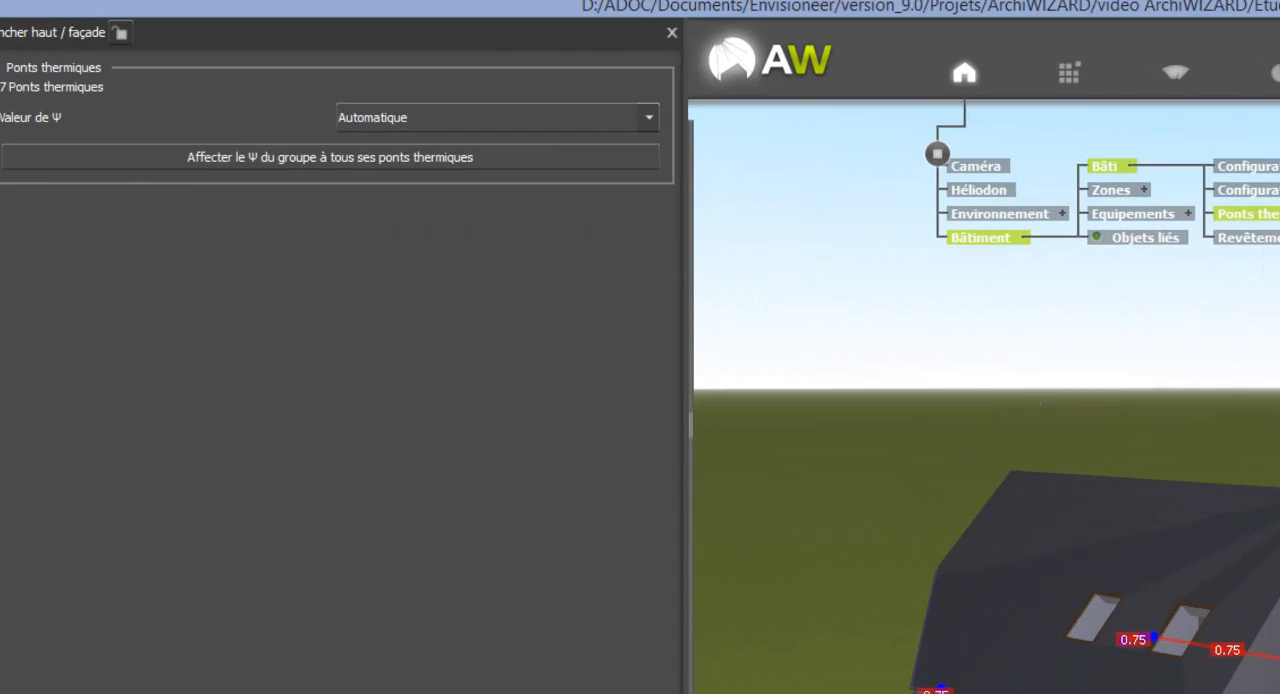
click(613, 149)
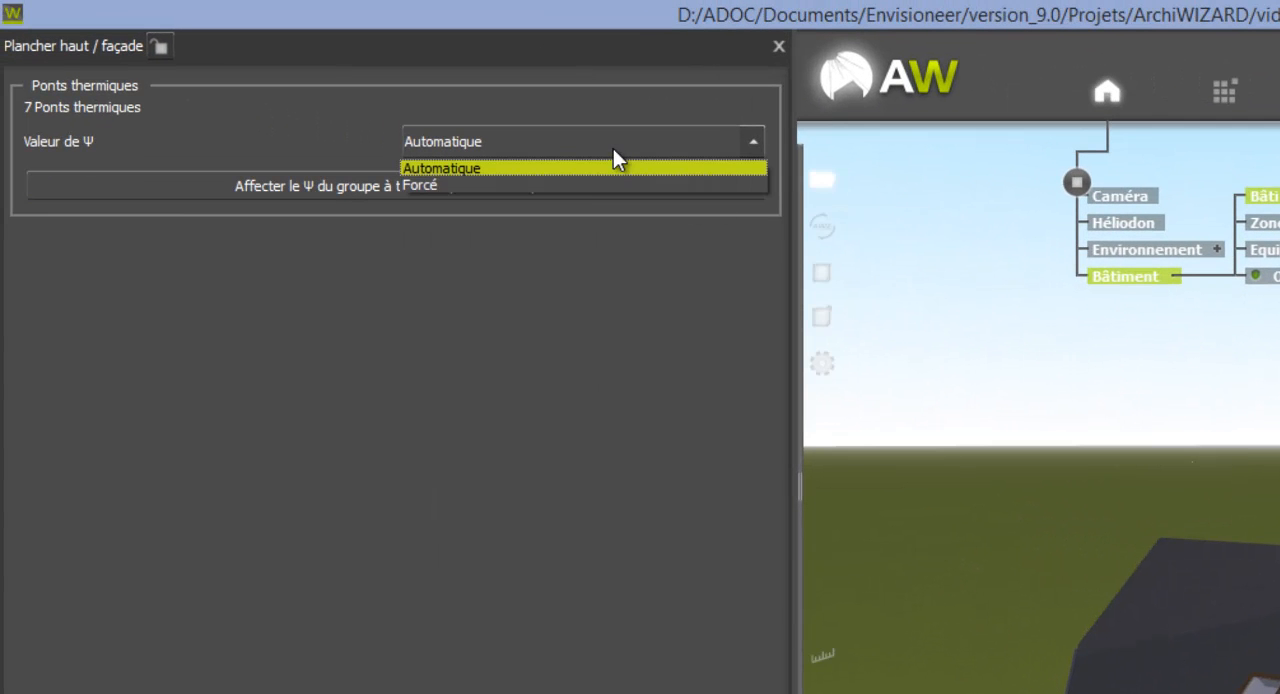
click(587, 186)
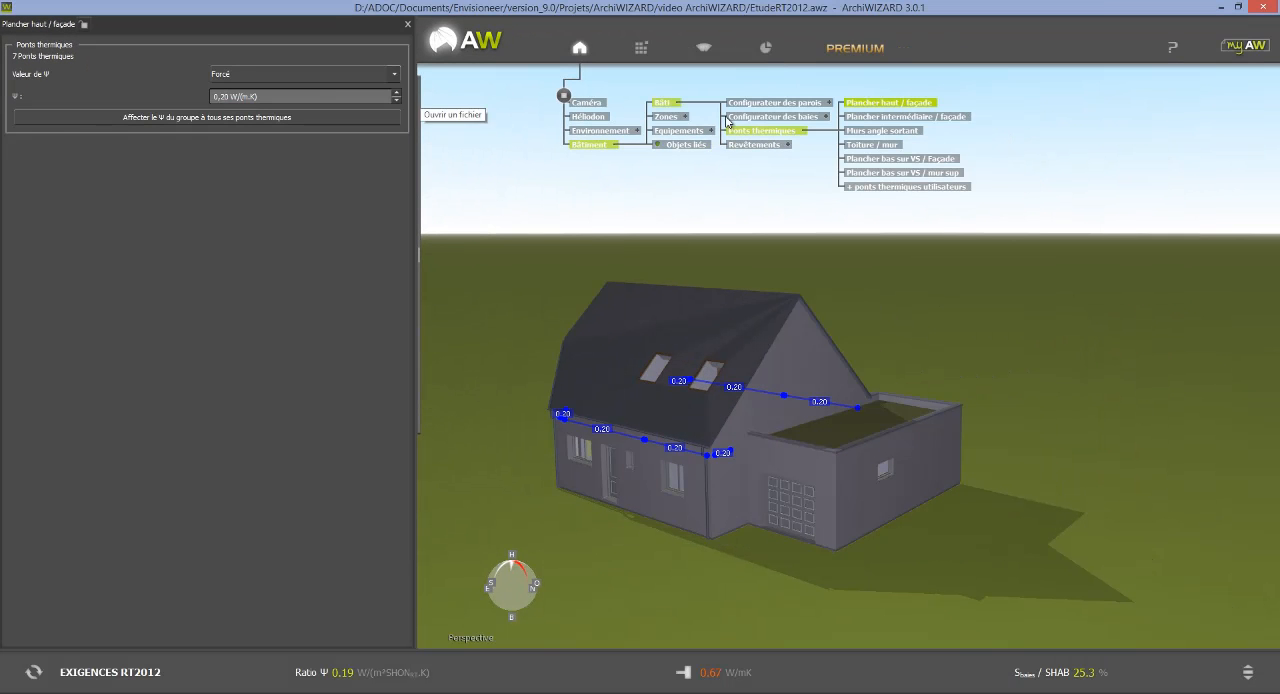
Force the Ψ value of the Plancher intermédiaire / façade and Plancher bas sur VS / Façade thermal bridges to 0.15 W/(m.K).
click(913, 117)
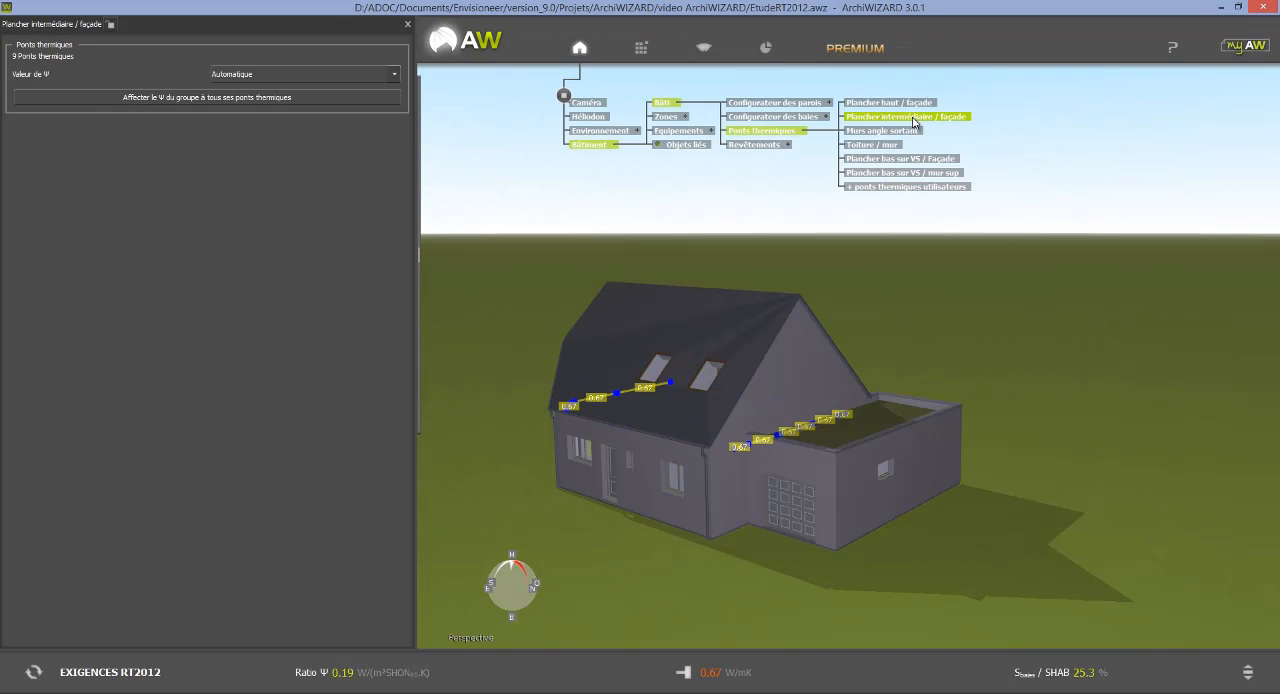
click(335, 74)
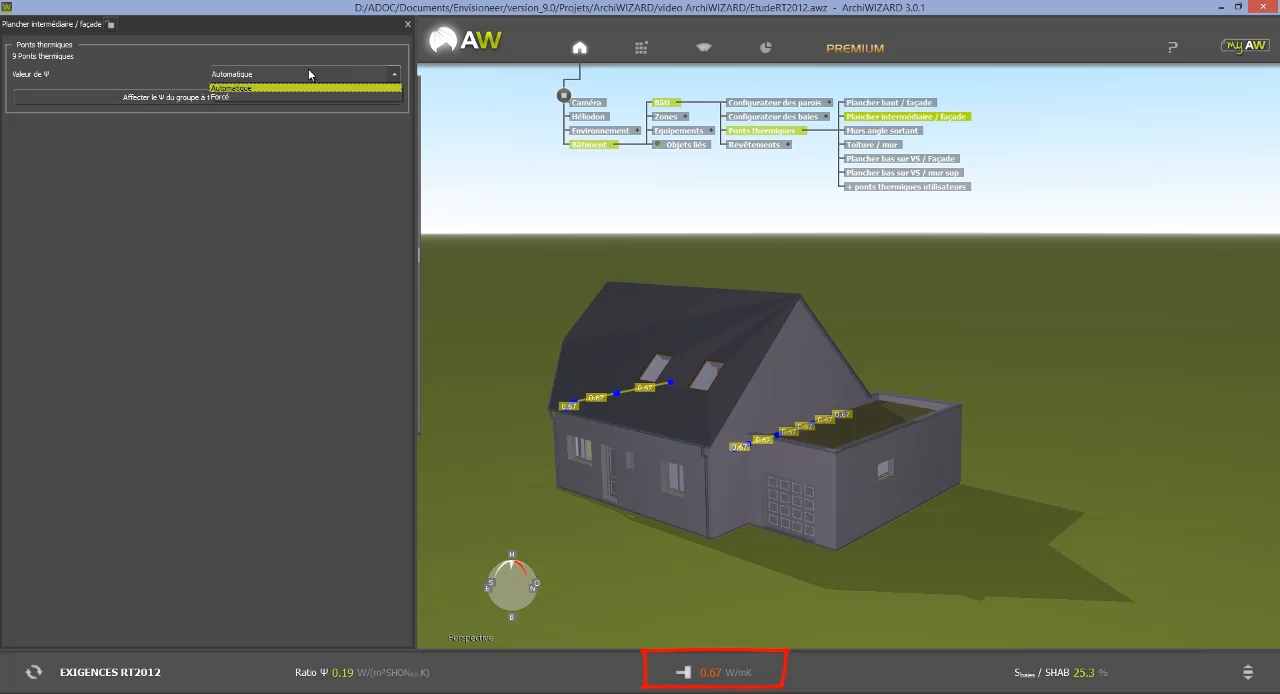
click(250, 100)
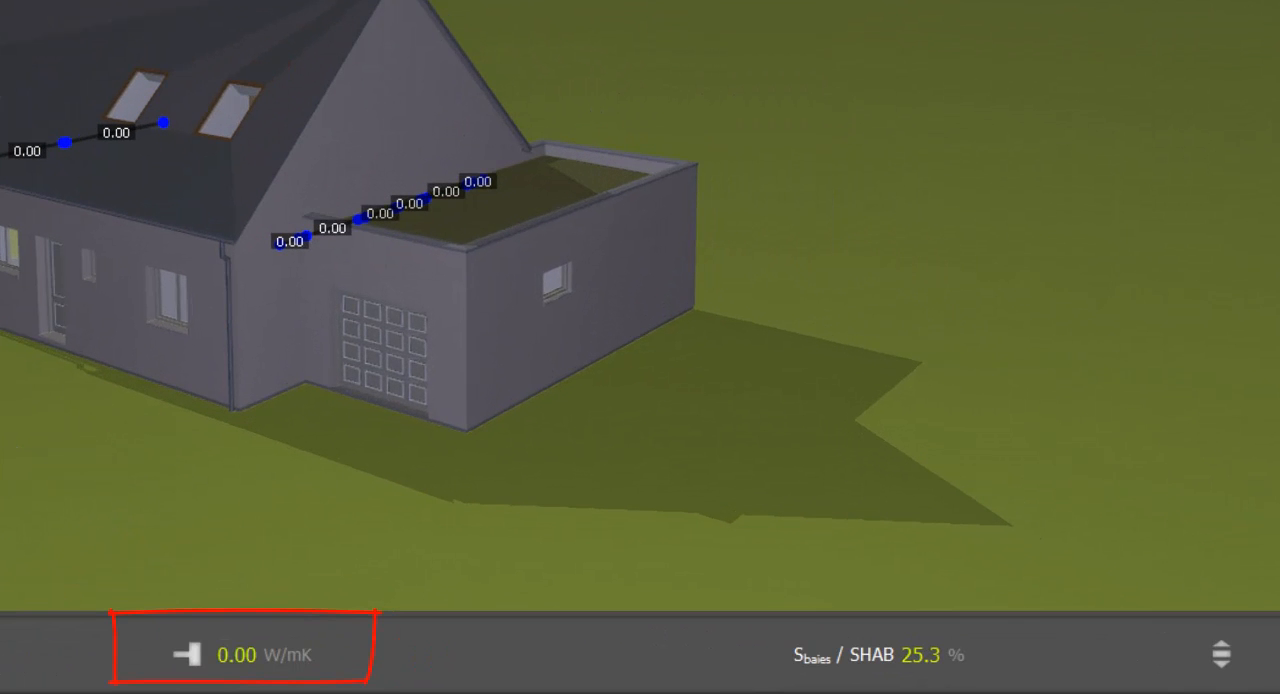
key(Return)
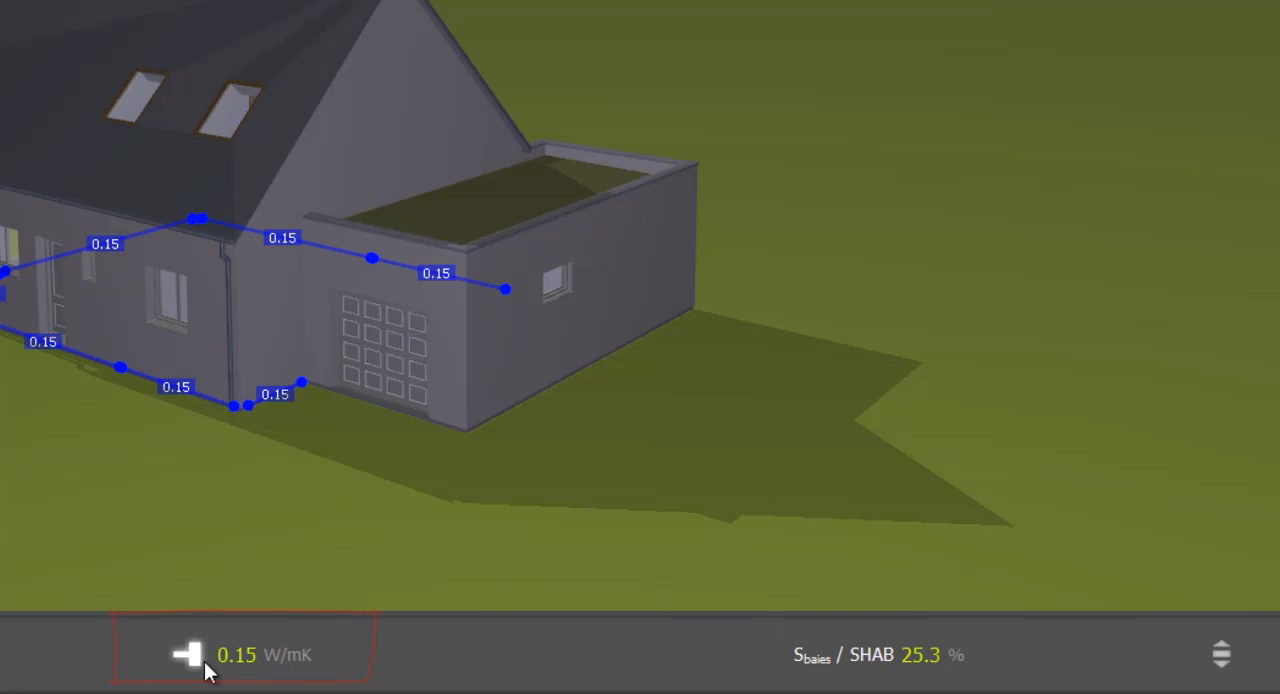
Cycle through the results indicators to Estimation Bbio and launch the Bbio calculation.
mouse_move(207, 672)
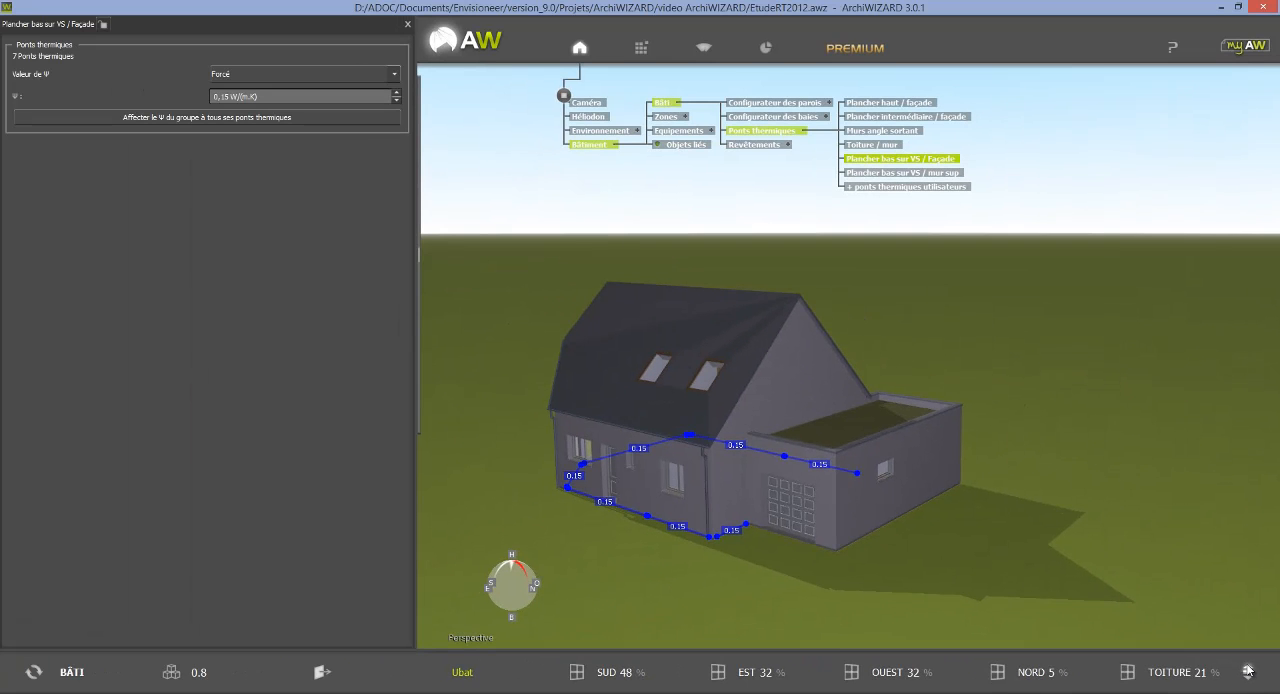
click(1247, 671)
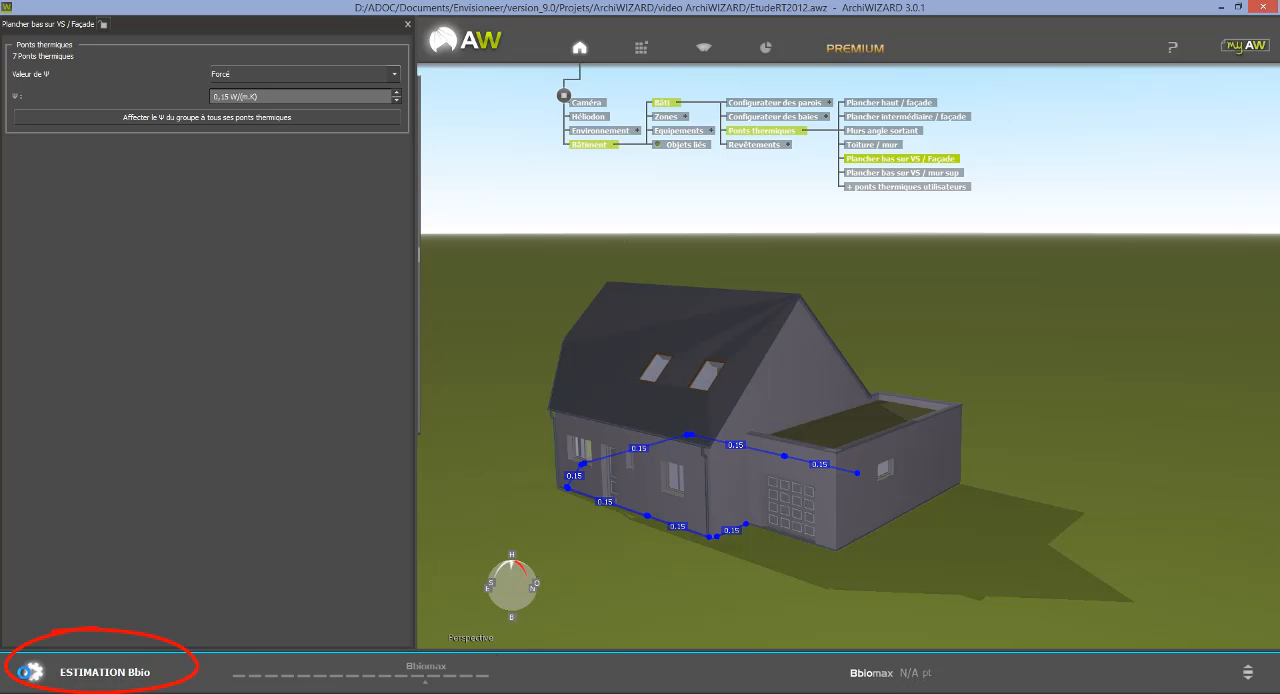
click(27, 675)
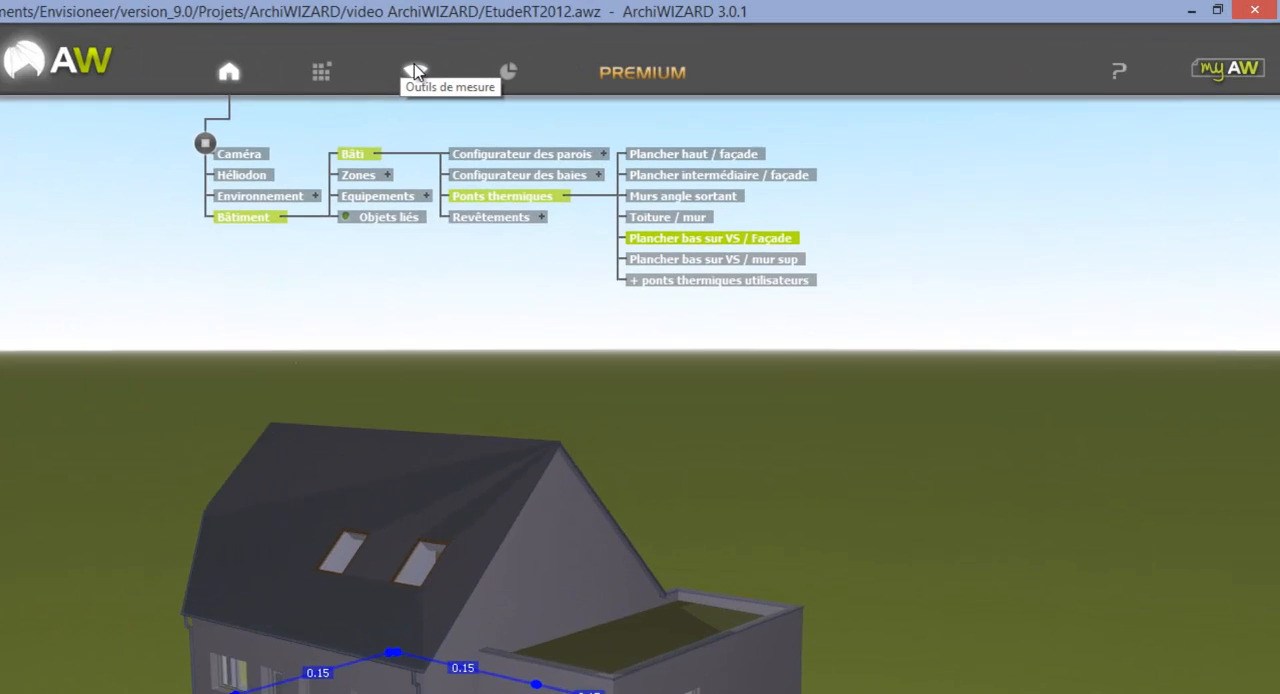
Display the full-year solar imagery on the house, then switch it off.
click(292, 86)
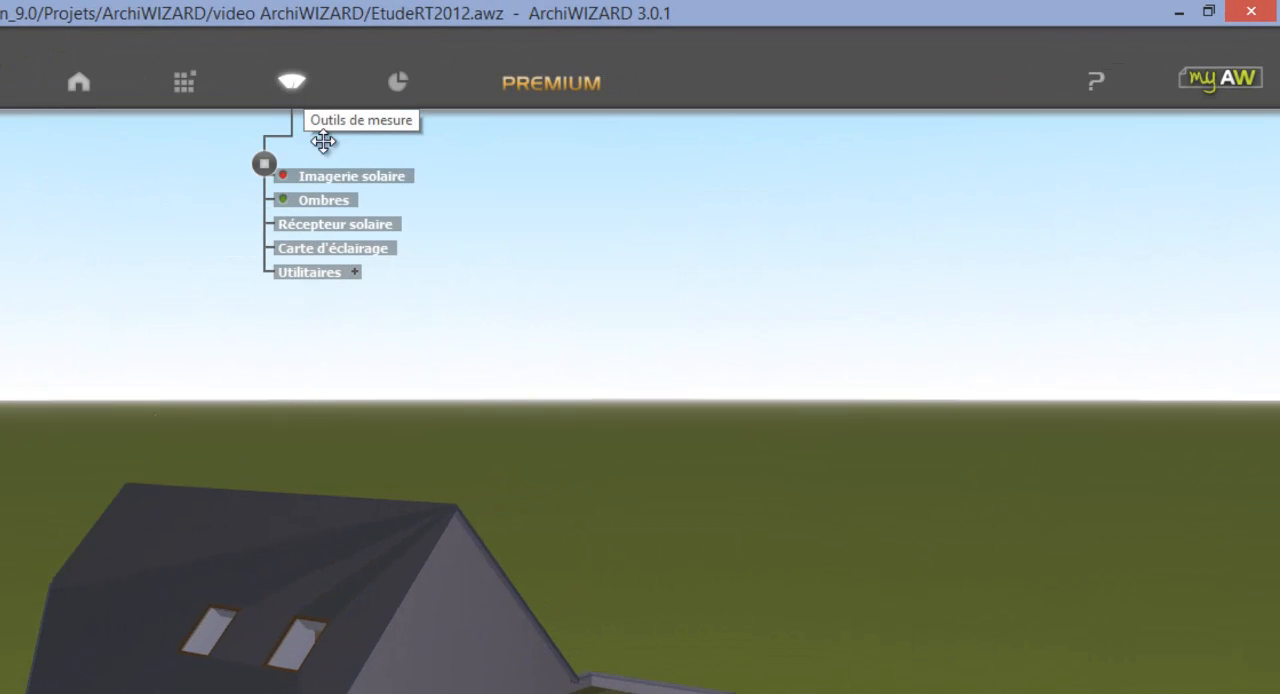
click(284, 175)
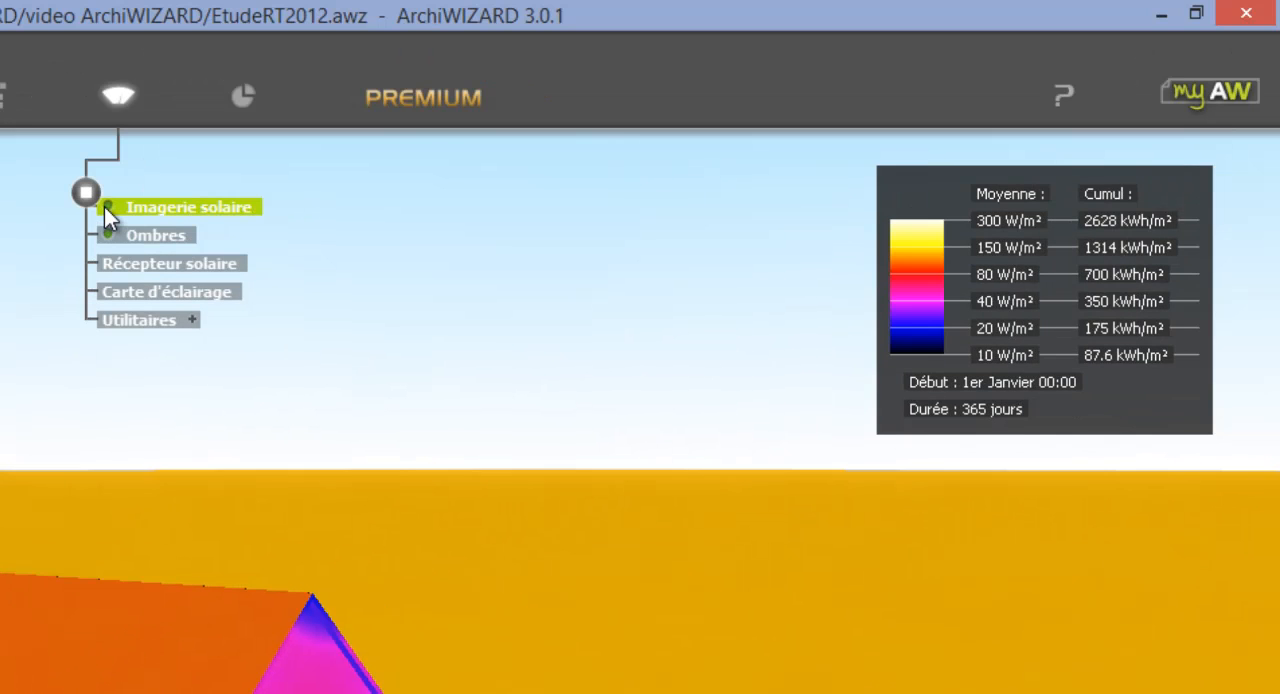
click(108, 206)
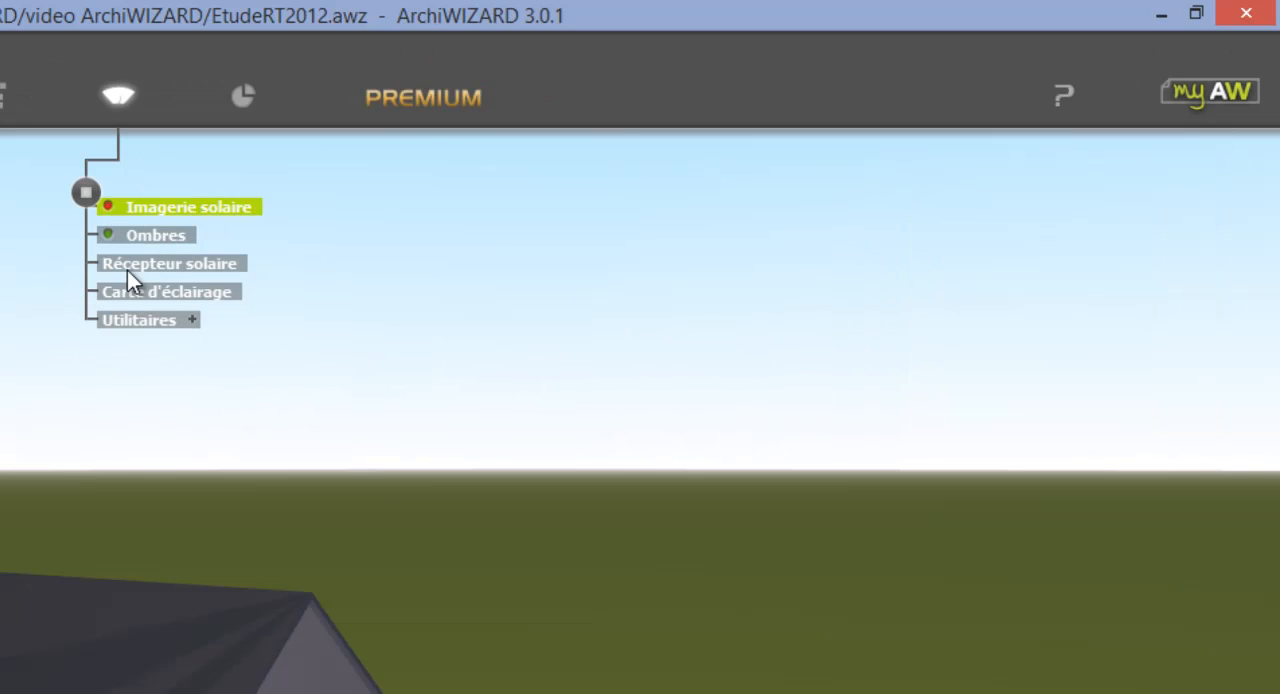
Add a Carte d'éclairage to the model and lower the section cut to expose the ground-floor rooms.
click(182, 292)
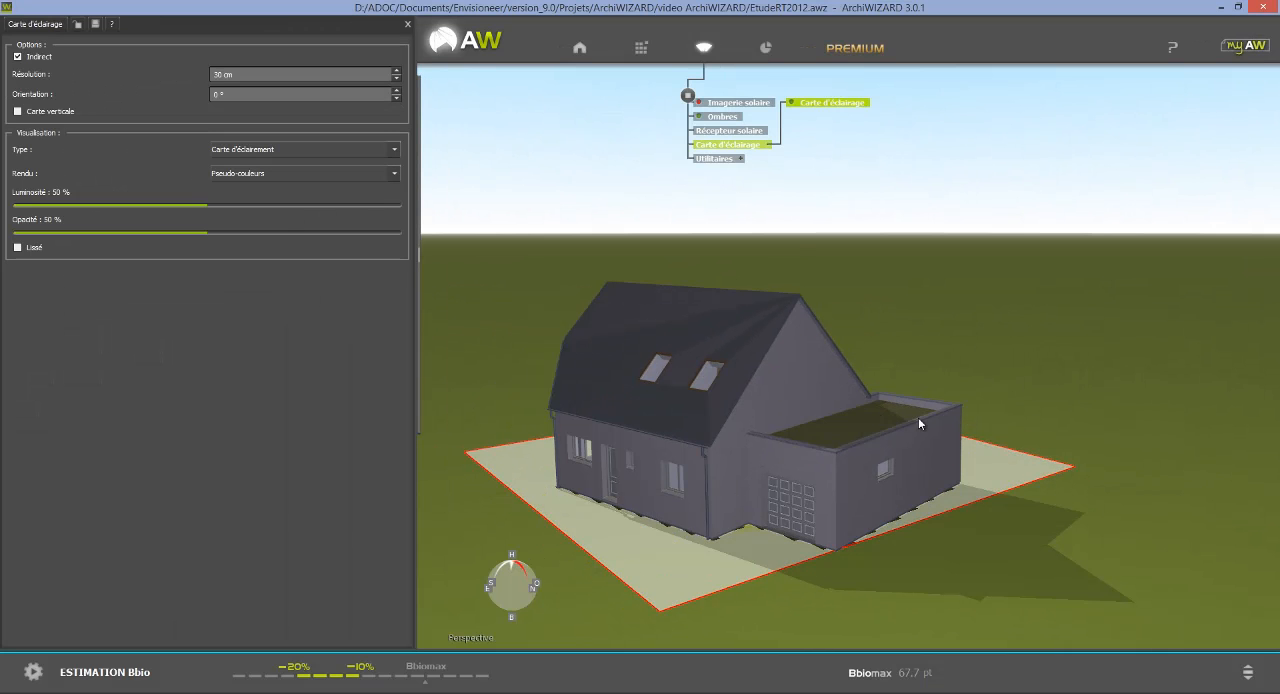
ctrl+scroll(1055, 404, down, 3)
ctrl+scroll(1055, 404, down, 1)
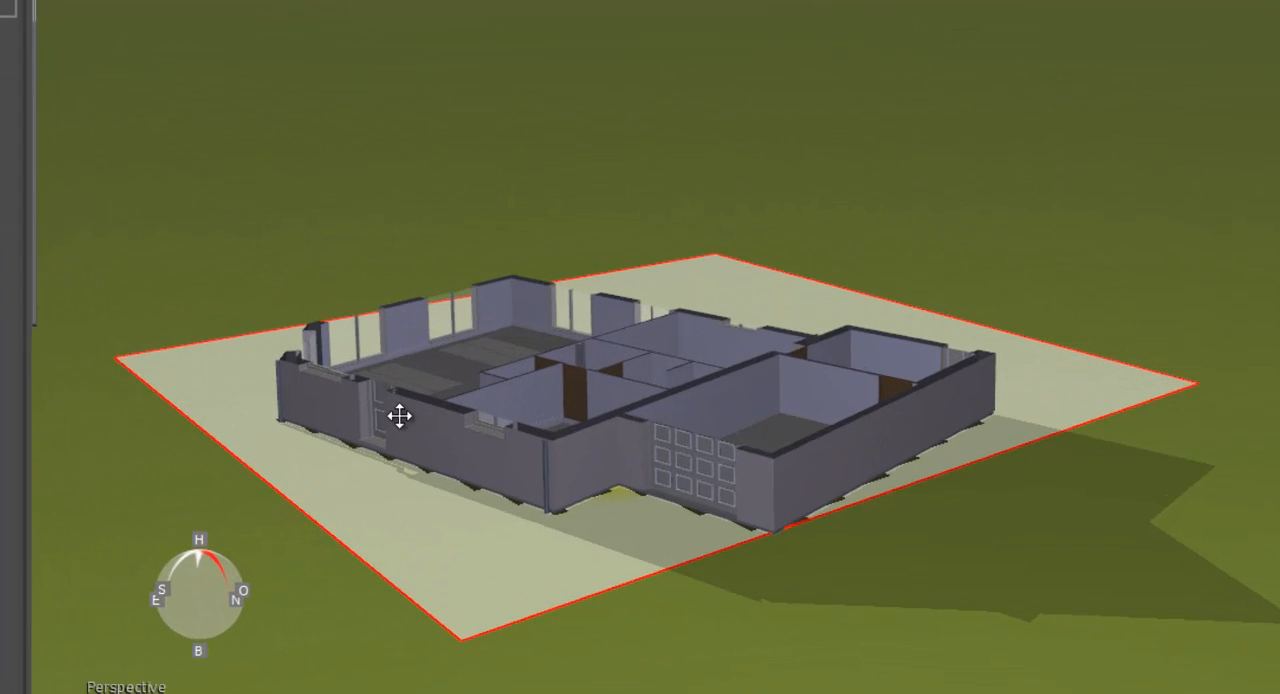
Raise the Carte d'éclairage from ground level into the ground-floor rooms and view their illuminance distribution from above.
mouse_move(683, 579)
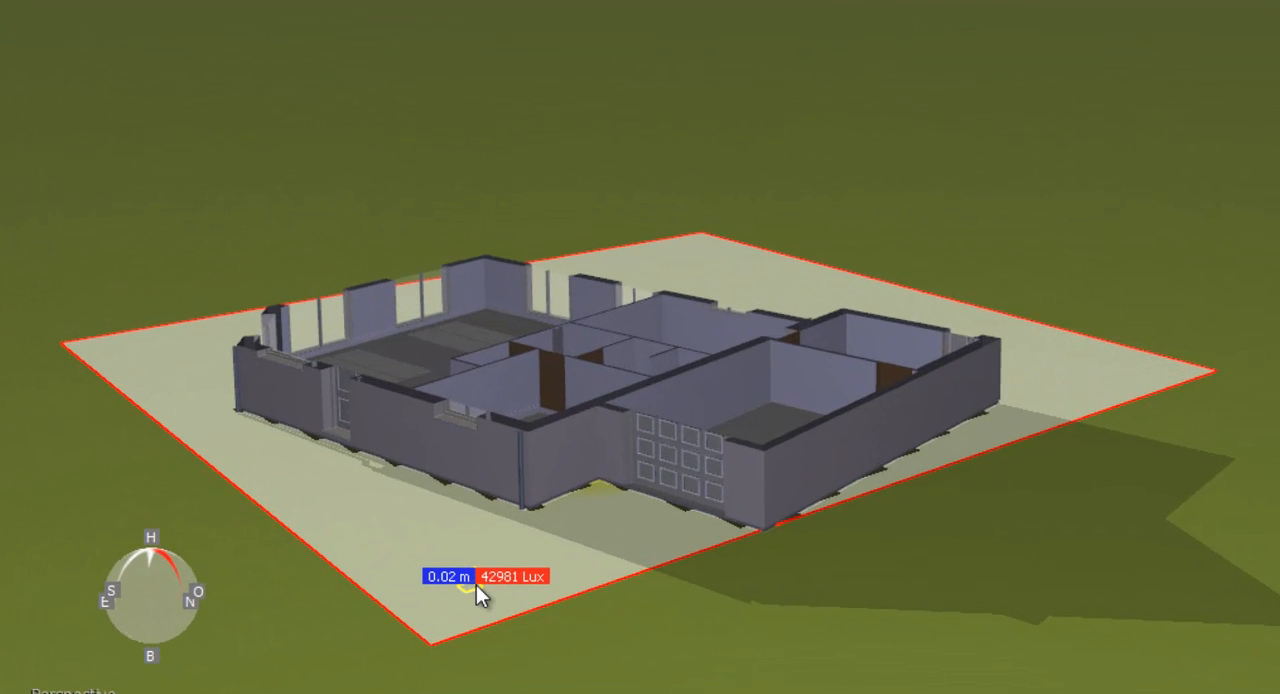
drag(476, 585, 481, 542)
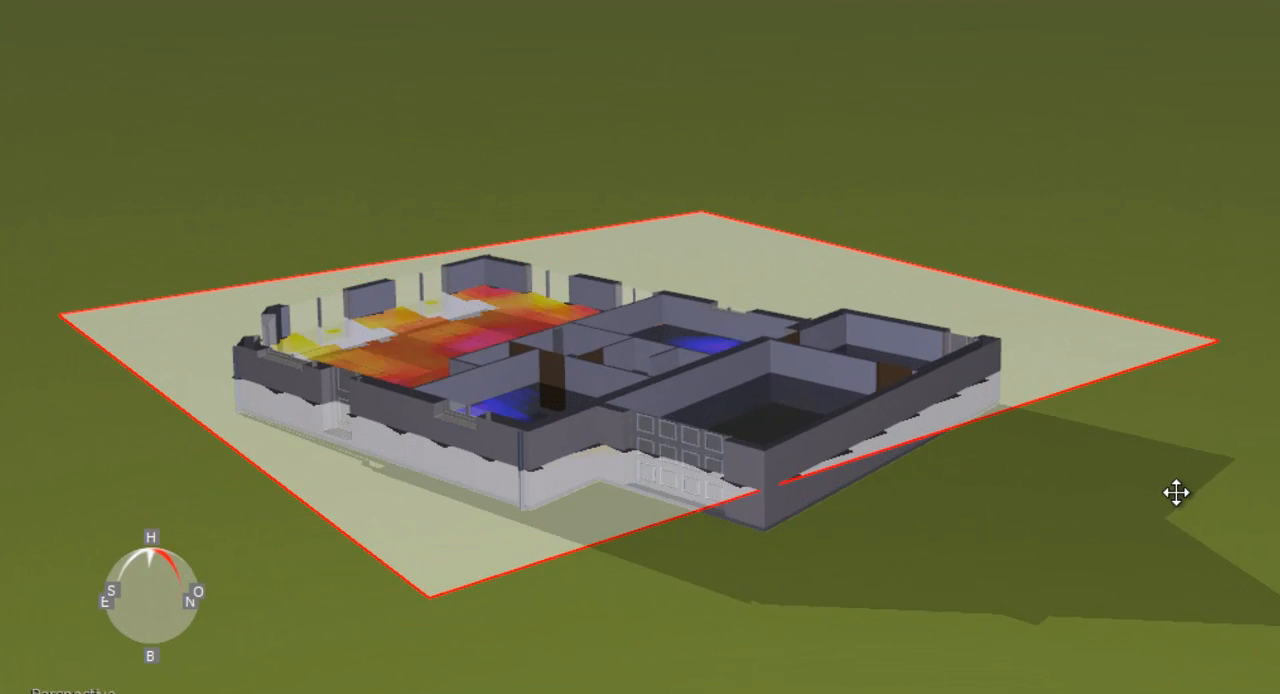
middle_drag(1175, 494, 1210, 646)
middle_drag(1080, 575, 1126, 600)
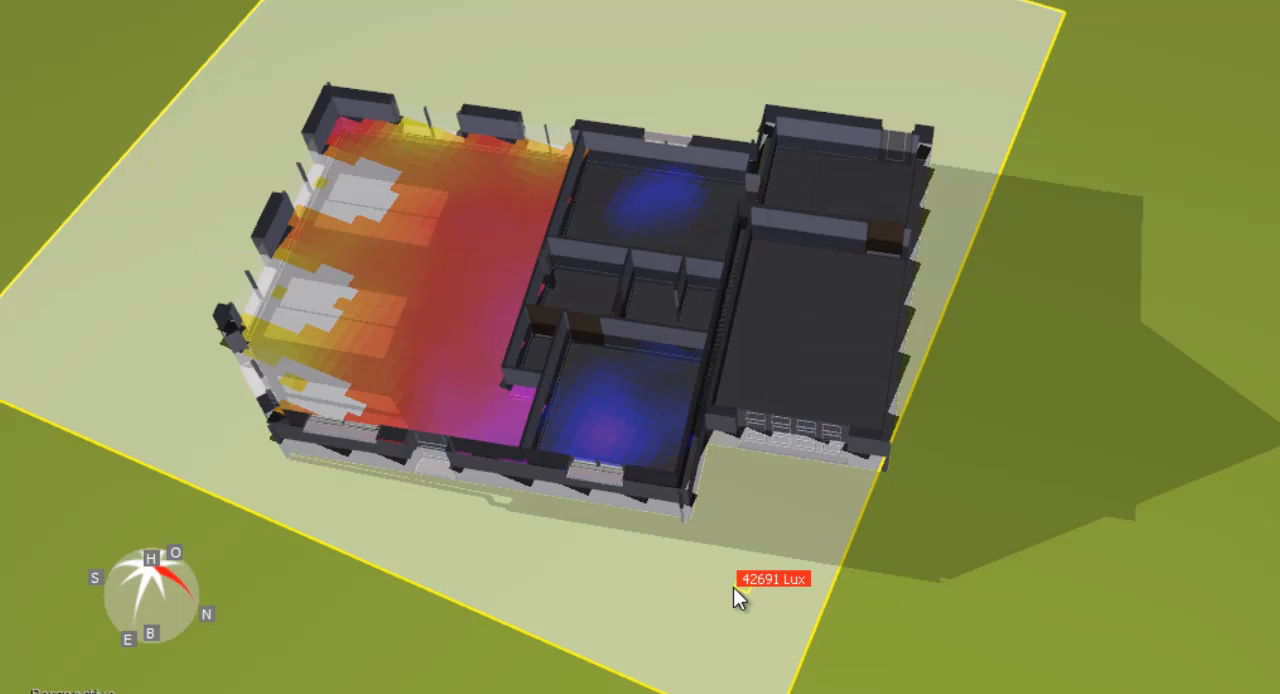
drag(733, 587, 769, 578)
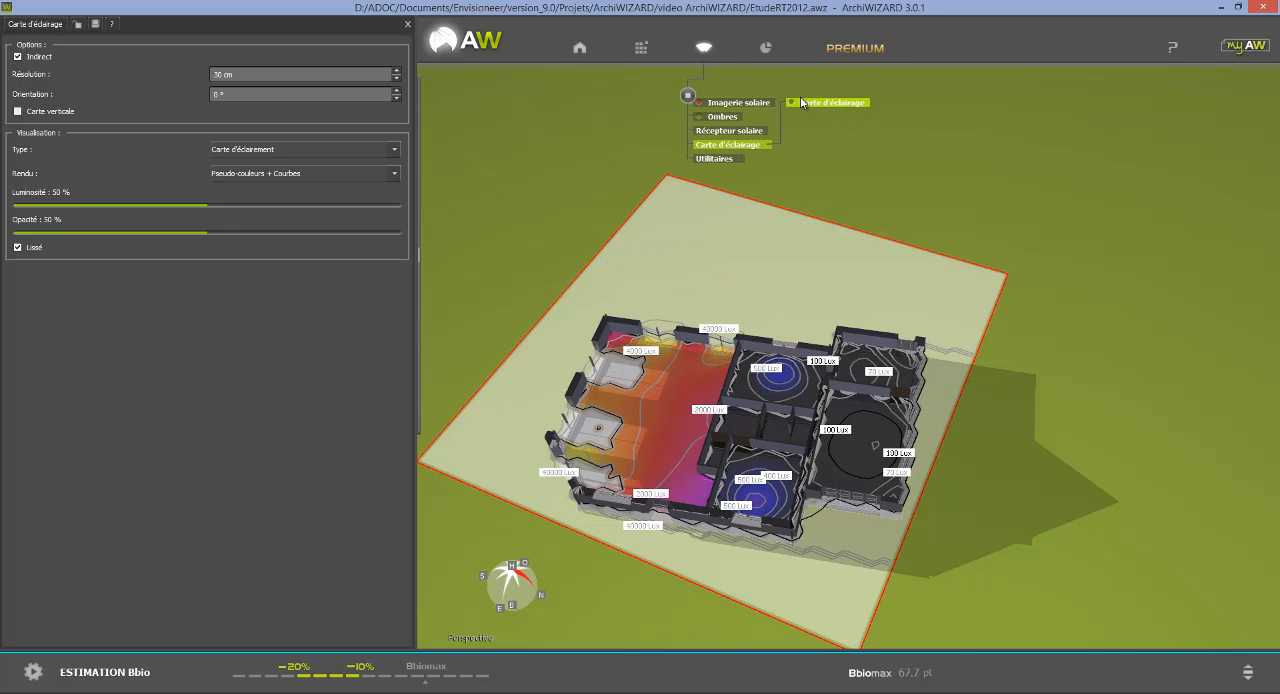
Open the study results and display the Chiffres clés of the Bâtiment.
click(767, 50)
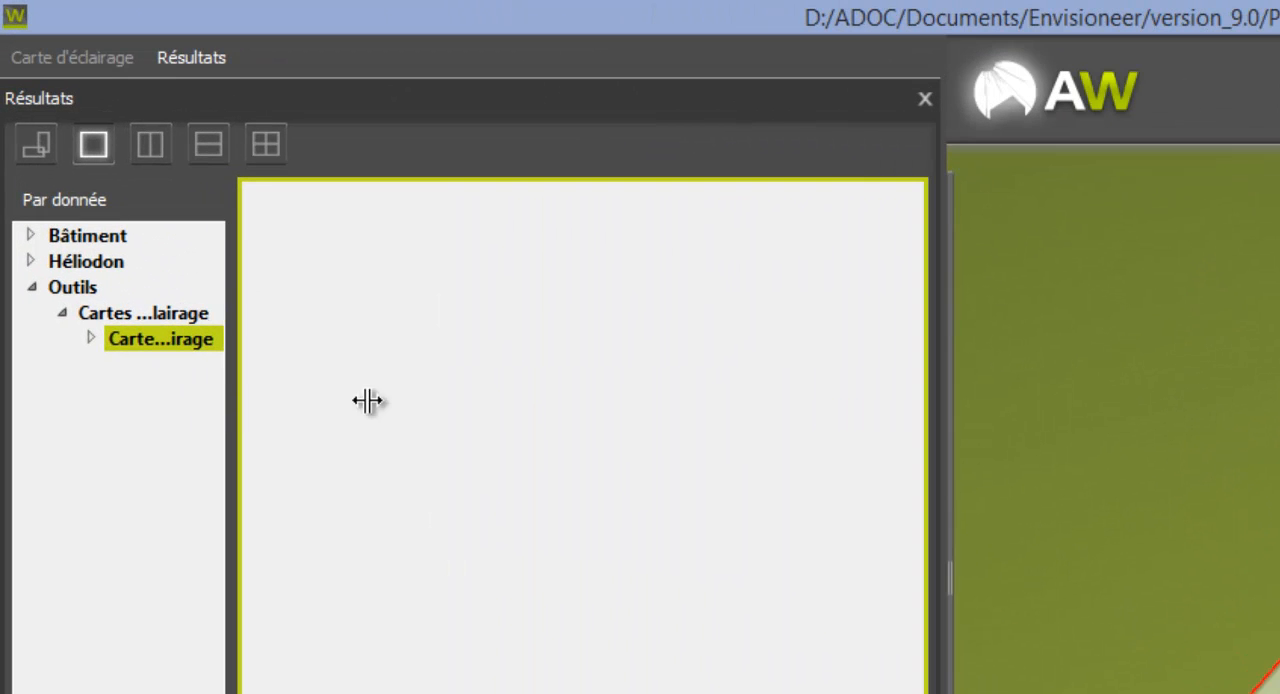
click(85, 237)
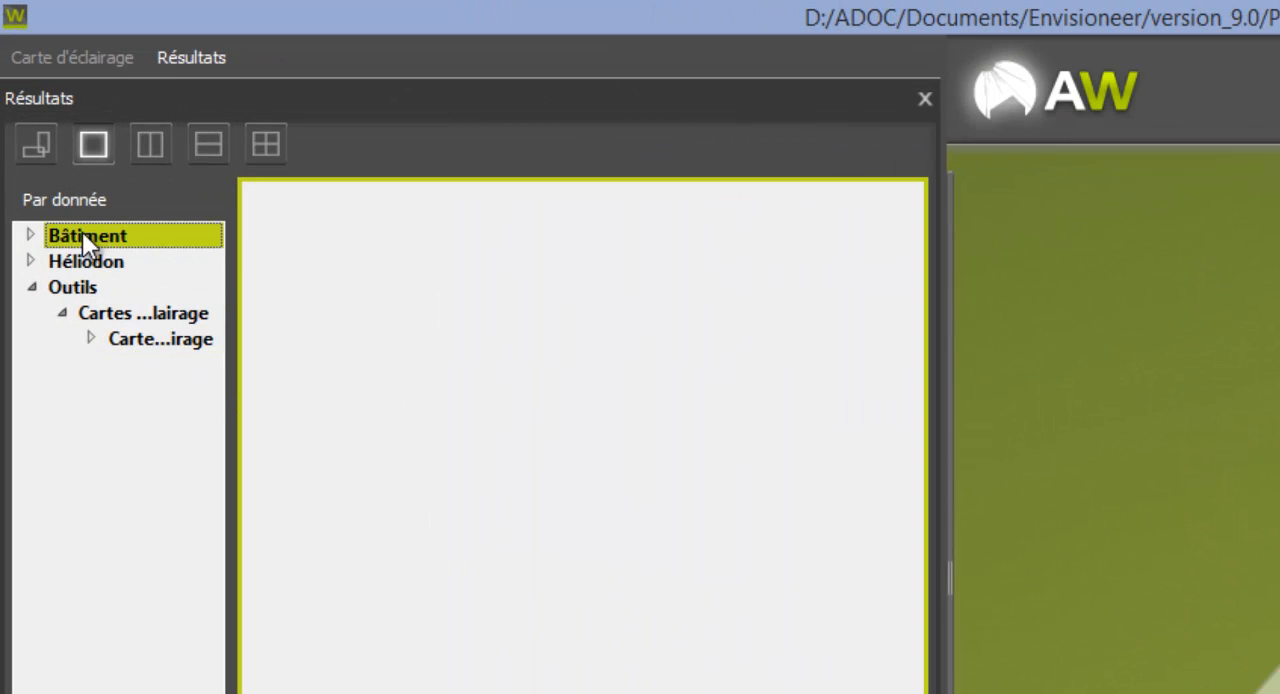
click(31, 236)
click(165, 266)
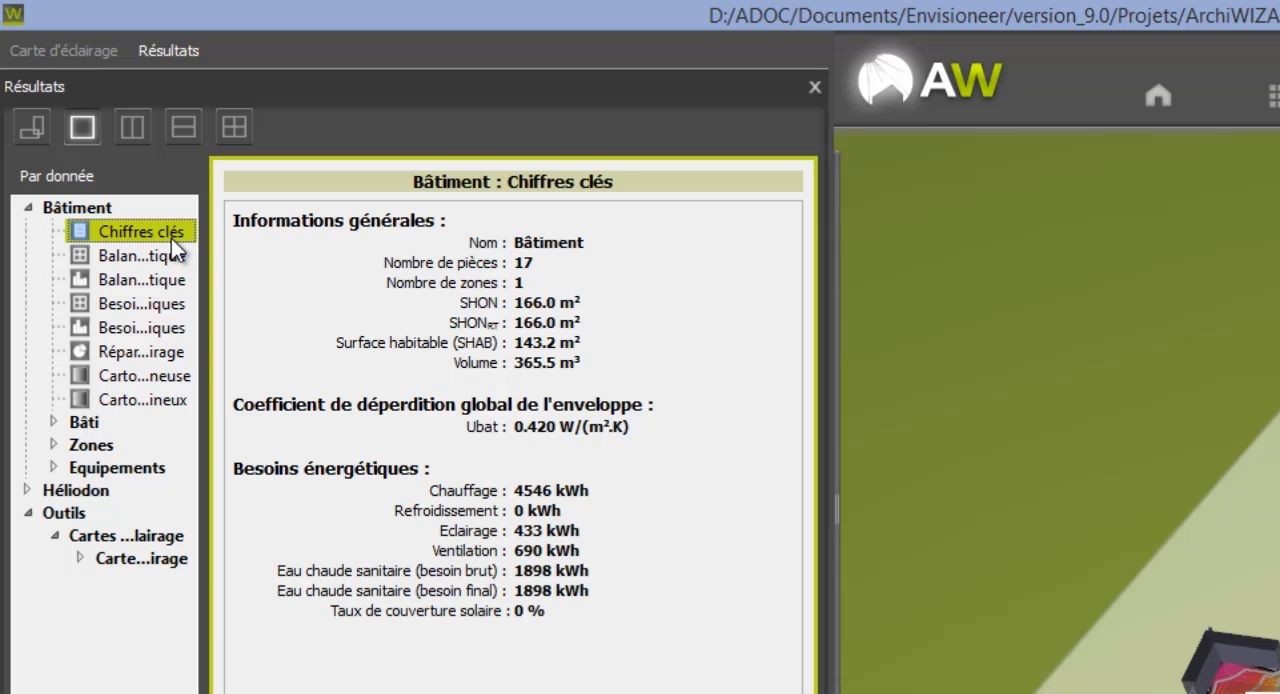
Widen the results display and examine the Bâtiment's Balance énergétique as table and chart, plus its Besoins énergétiques table.
click(158, 255)
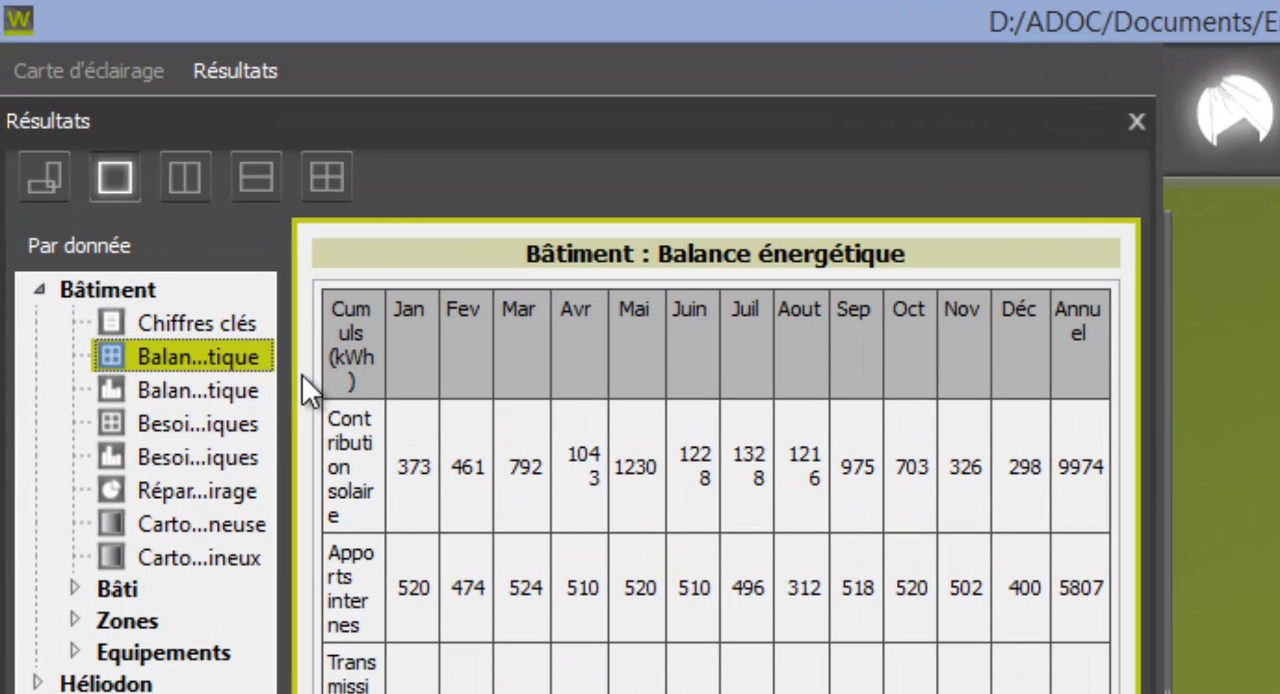
drag(287, 371, 553, 374)
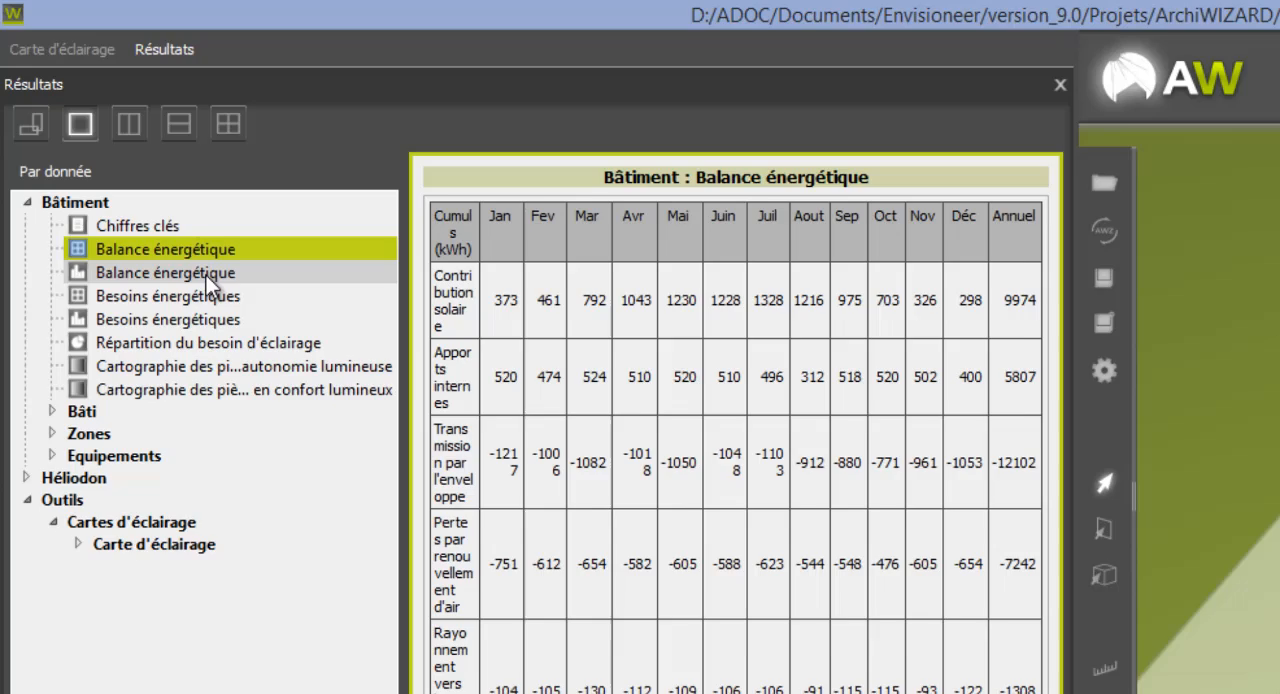
click(206, 273)
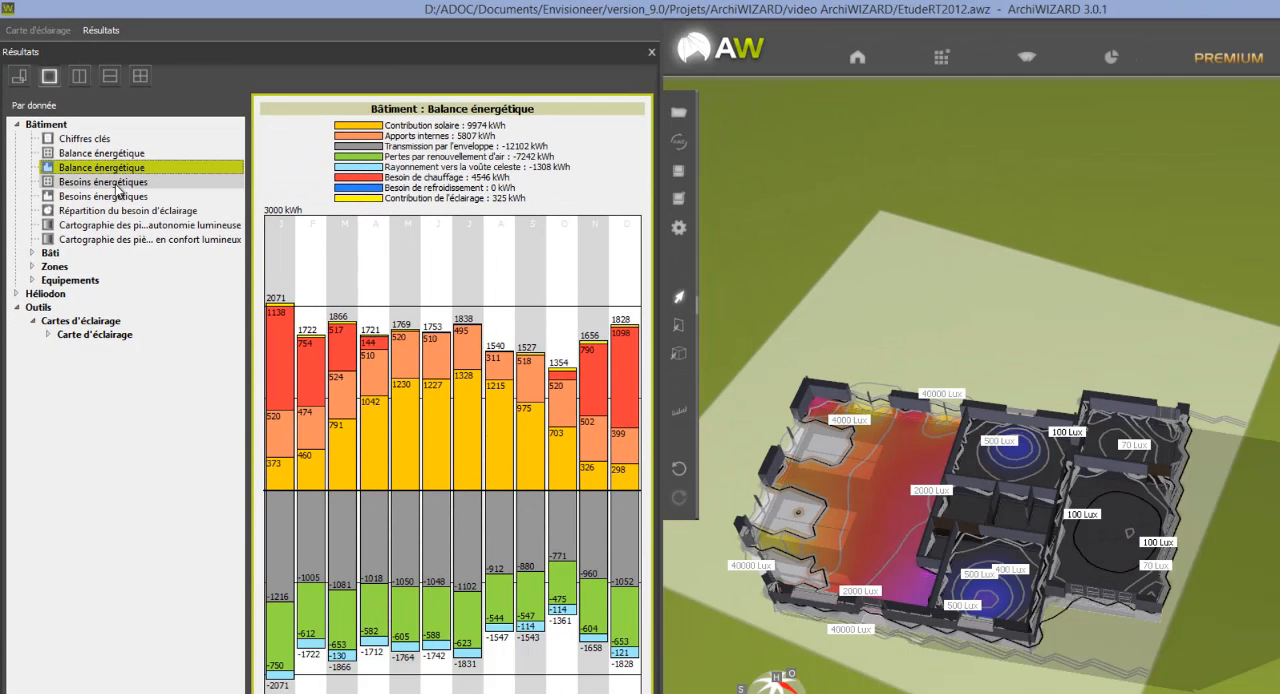
click(117, 186)
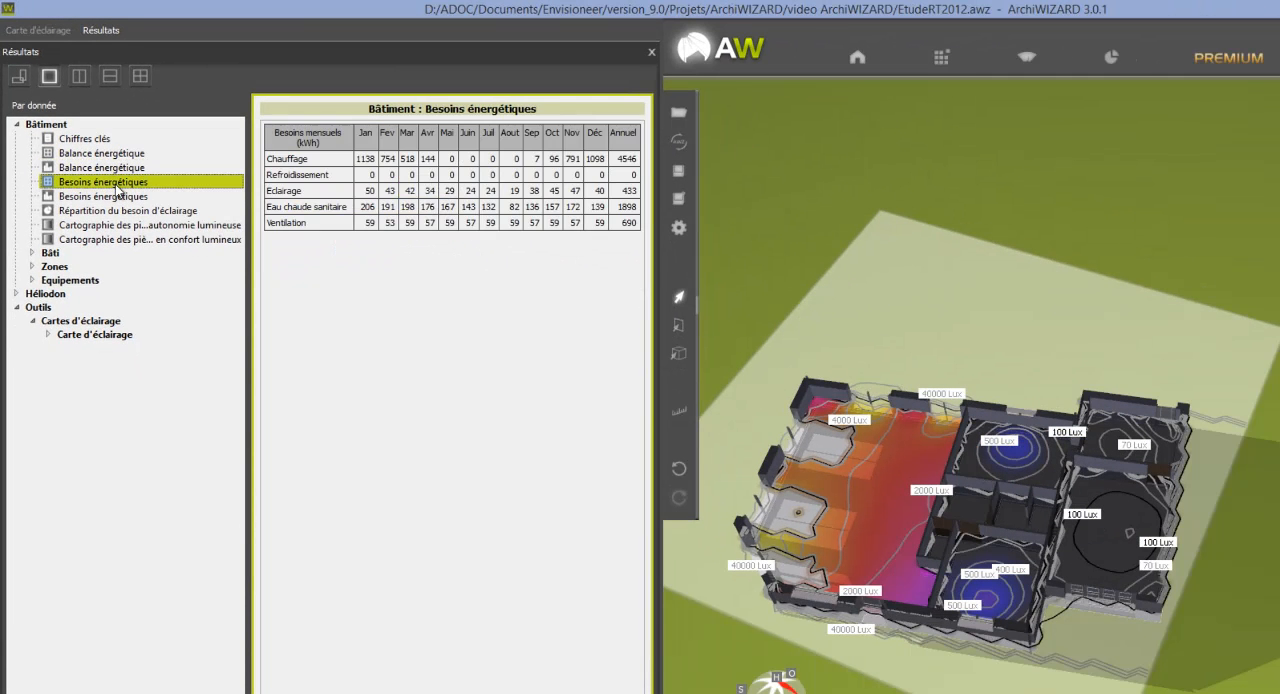
Examine the Bâti results, covering the envelope heat-loss distribution, the thermal bridge description and the wall and window composition catalogues.
click(31, 254)
click(100, 282)
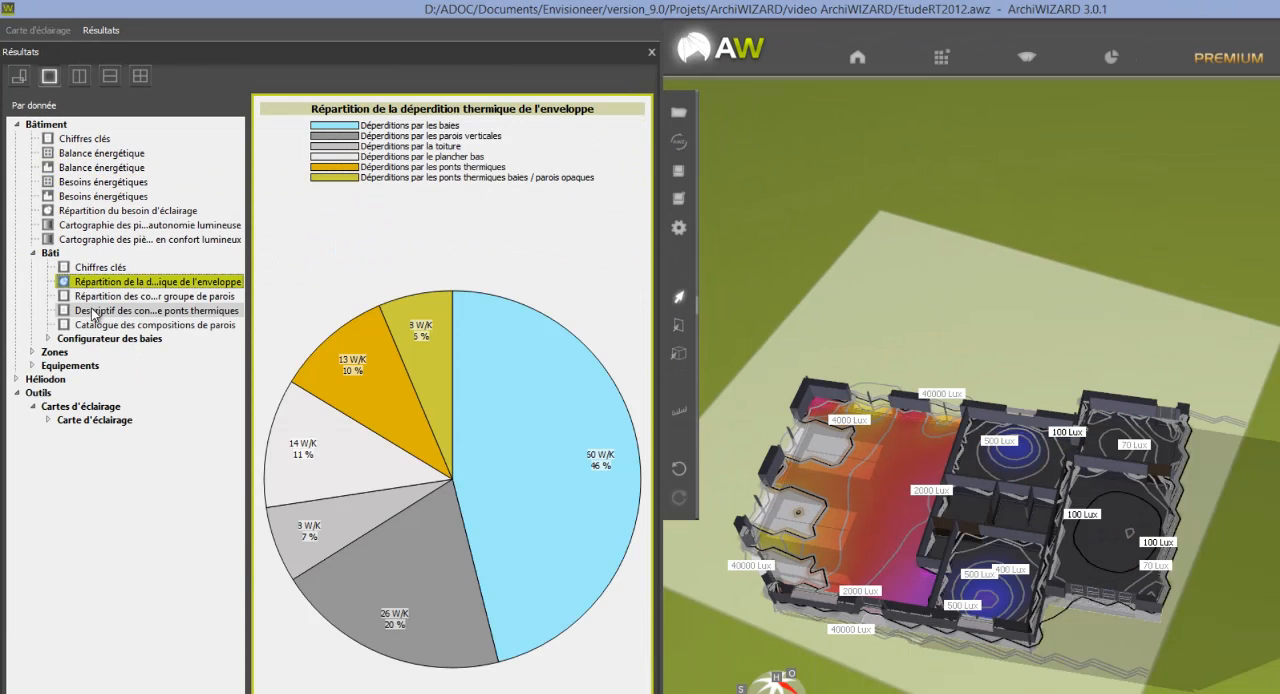
click(93, 312)
click(96, 325)
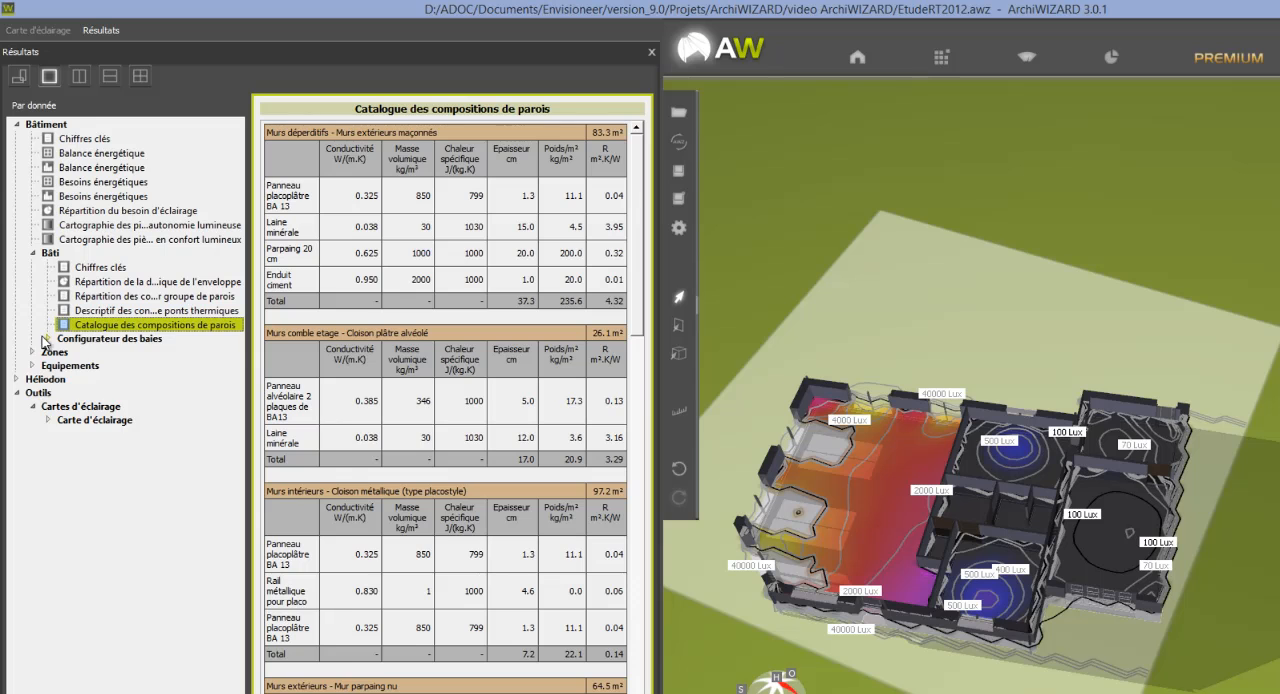
click(44, 340)
click(120, 354)
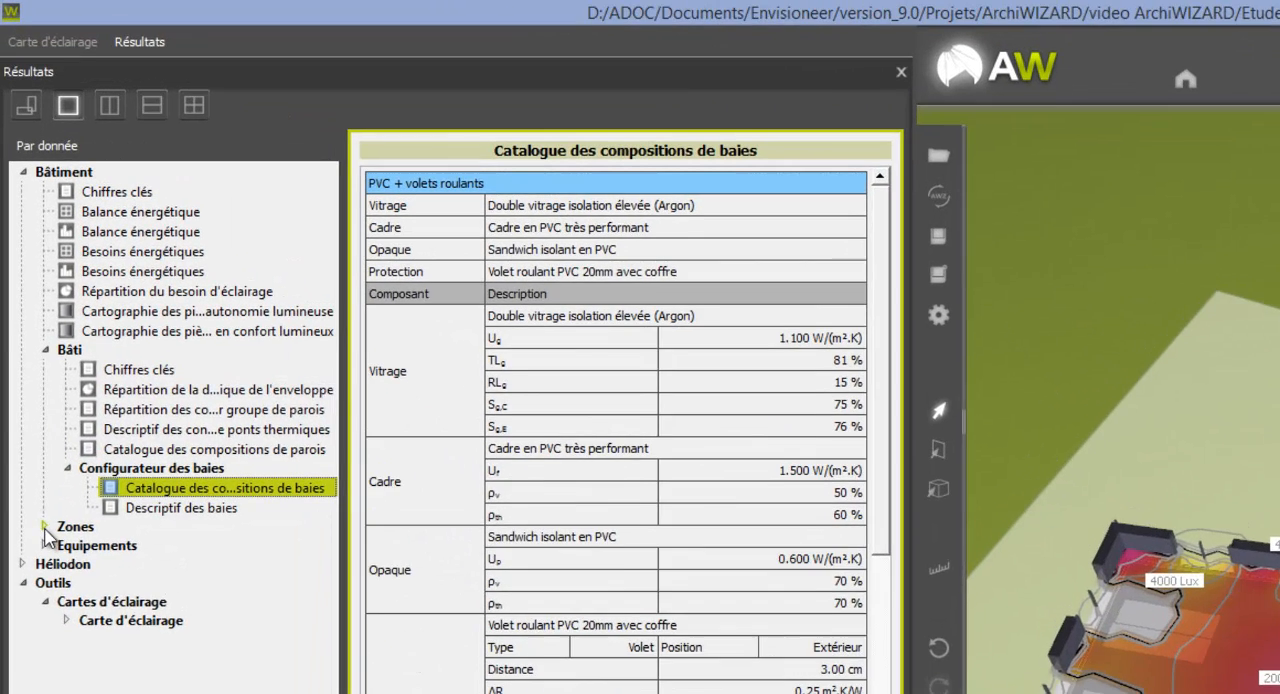
Display the Chiffres clés and the Balance énergétique chart of the Maison individuelle zone.
click(44, 527)
click(67, 545)
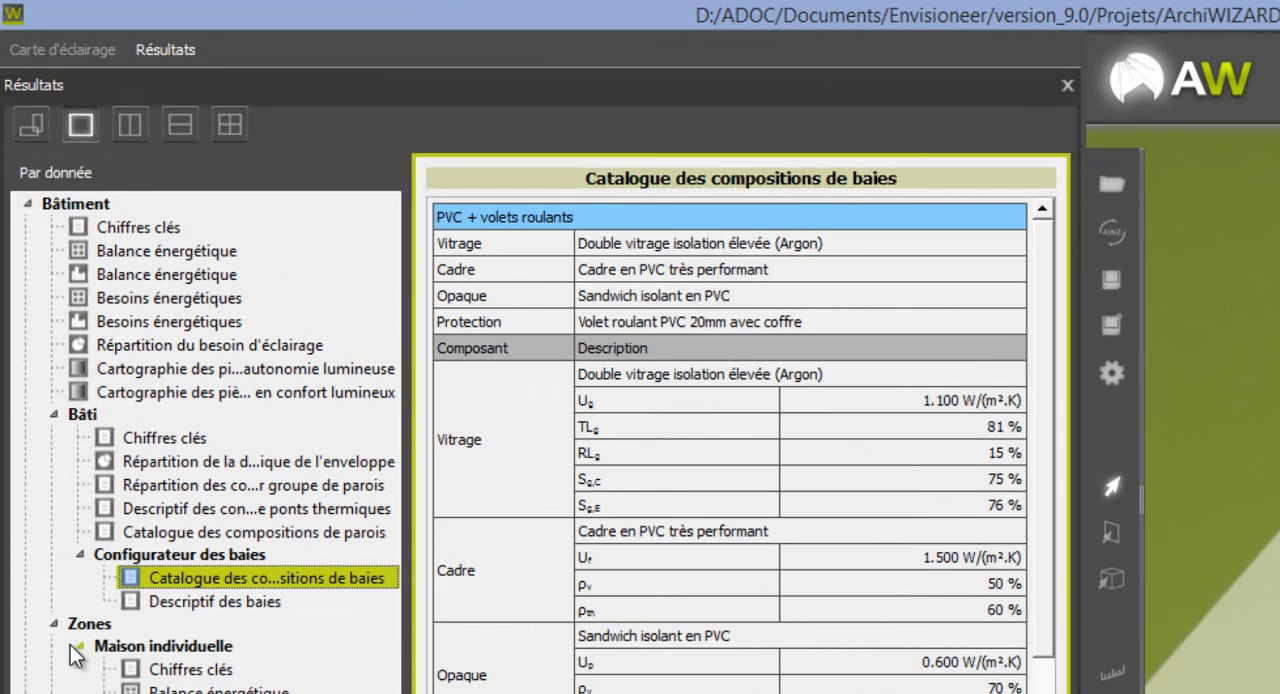
click(148, 672)
click(160, 689)
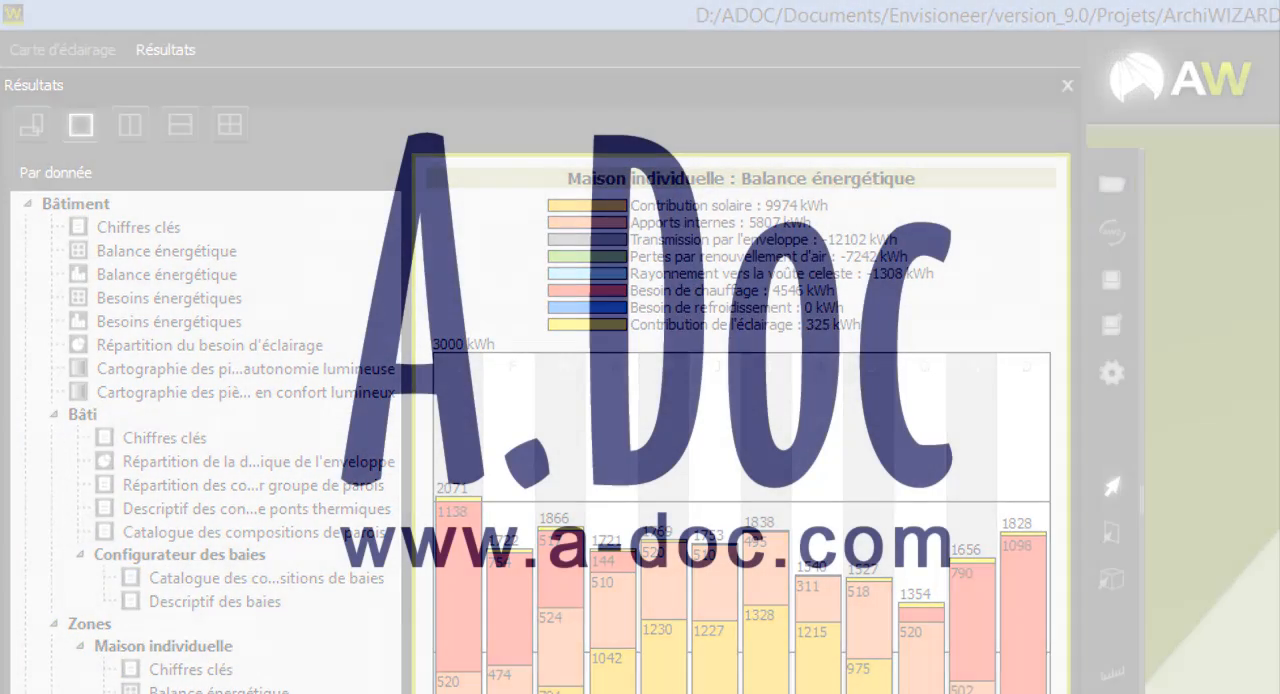